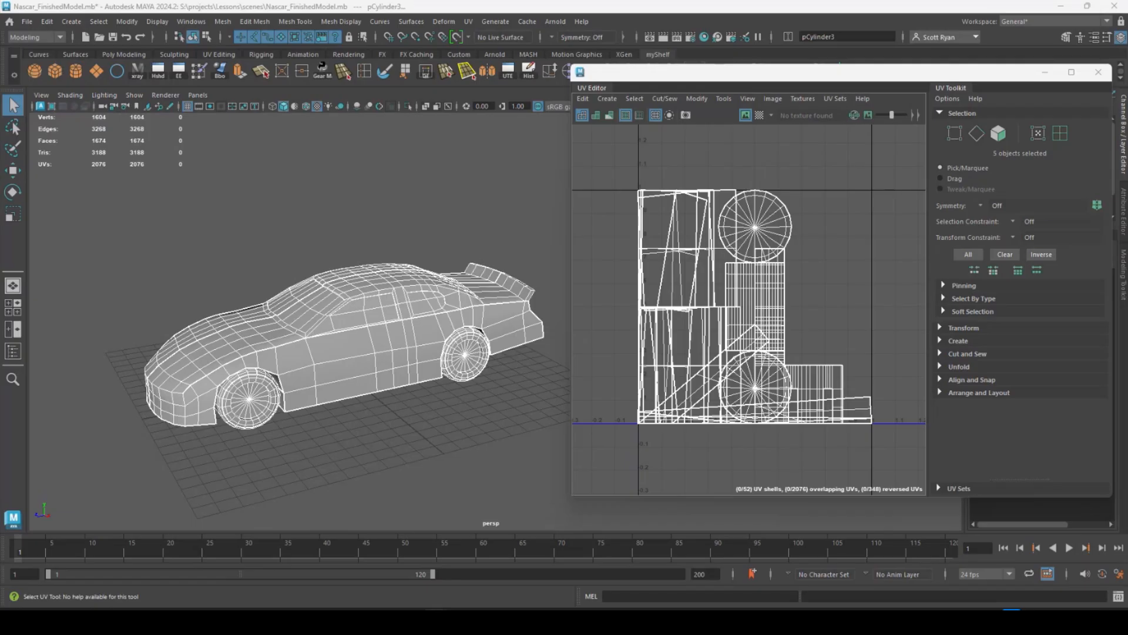
# Step: Delete both rear wheels and one front wheel, keeping the car body and a single front wheel
pyautogui.keyDown('alt'); pyautogui.moveTo(401, 387); pyautogui.dragTo(382, 340); pyautogui.keyUp('alt')
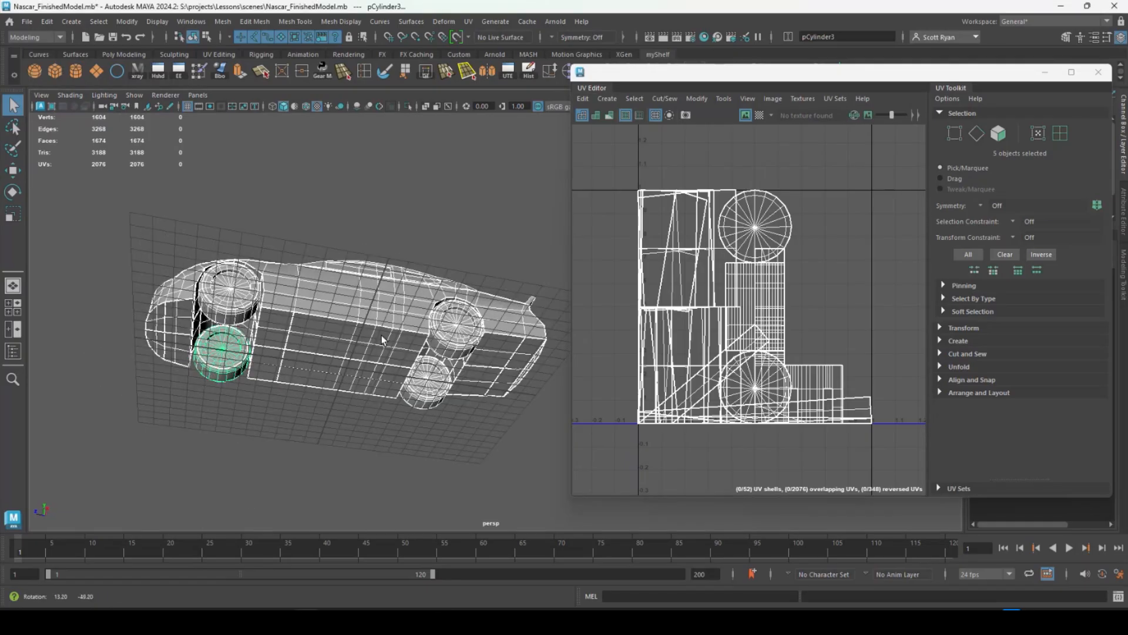
pyautogui.click(401, 428)
pyautogui.click(219, 368)
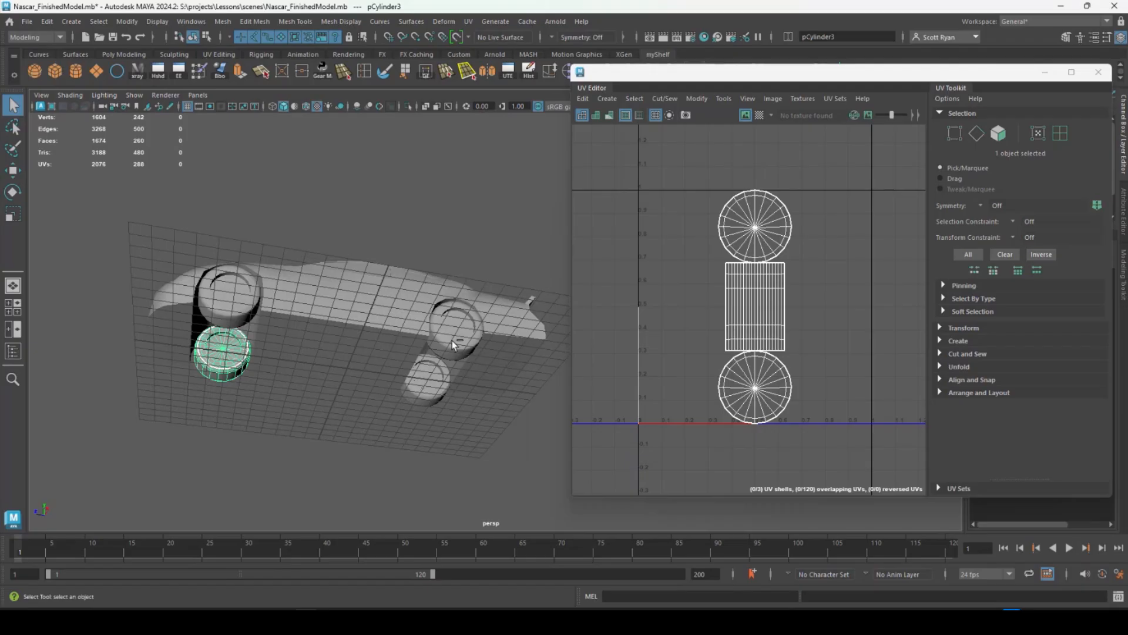
pyautogui.keyDown('shift'); pyautogui.click(424, 382); pyautogui.keyUp('shift')
pyautogui.keyDown('shift'); pyautogui.click(458, 344); pyautogui.keyUp('shift')
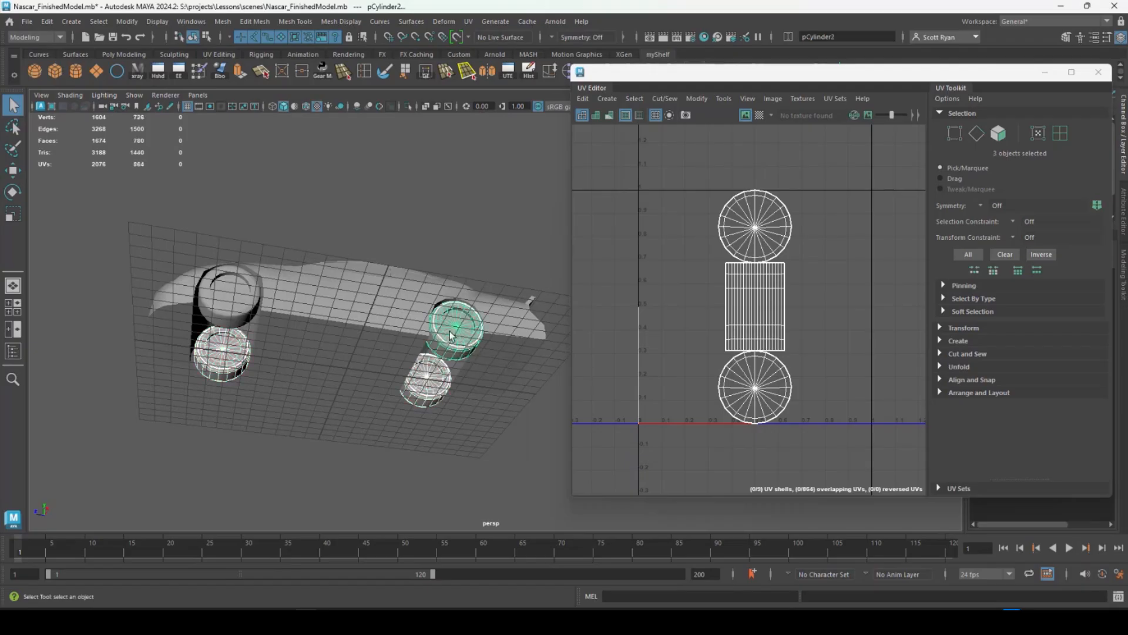
pyautogui.press('Delete')
# Step: Apply a planar UV projection to the car body and remaining wheel together, then return to object mode with nothing selected
pyautogui.keyDown('alt'); pyautogui.moveTo(372, 342); pyautogui.dragTo(446, 376); pyautogui.keyUp('alt')
pyautogui.keyDown('alt'); pyautogui.moveTo(438, 370); pyautogui.dragTo(428, 374, button='middle'); pyautogui.keyUp('alt')
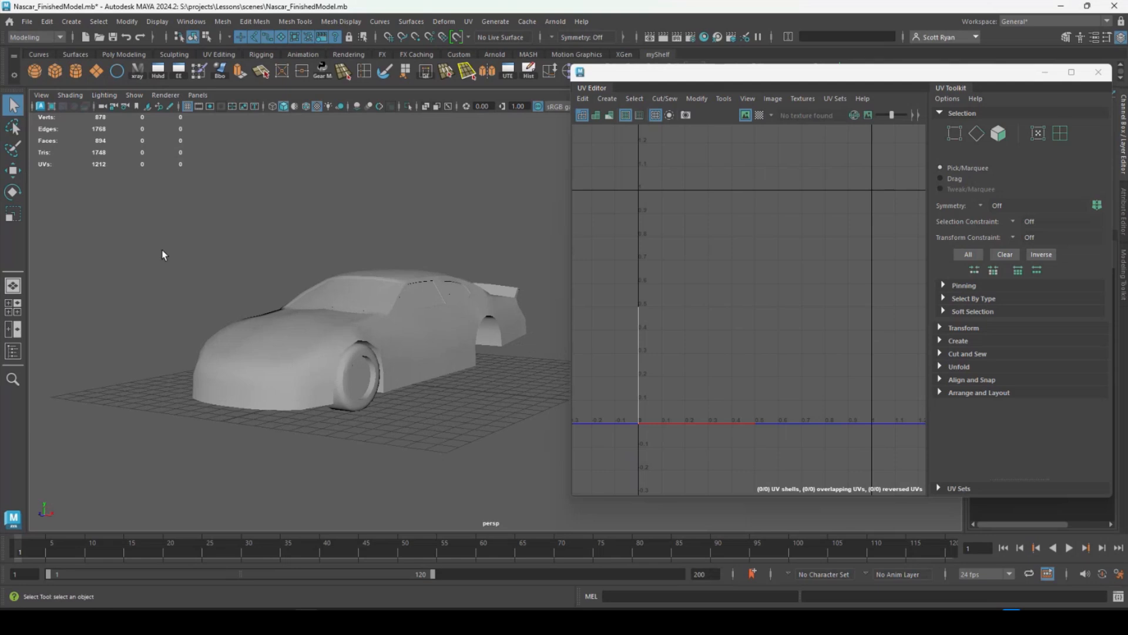
pyautogui.moveTo(149, 211); pyautogui.dragTo(546, 397)
pyautogui.keyDown('alt'); pyautogui.moveTo(431, 353); pyautogui.dragTo(399, 226); pyautogui.keyUp('alt')
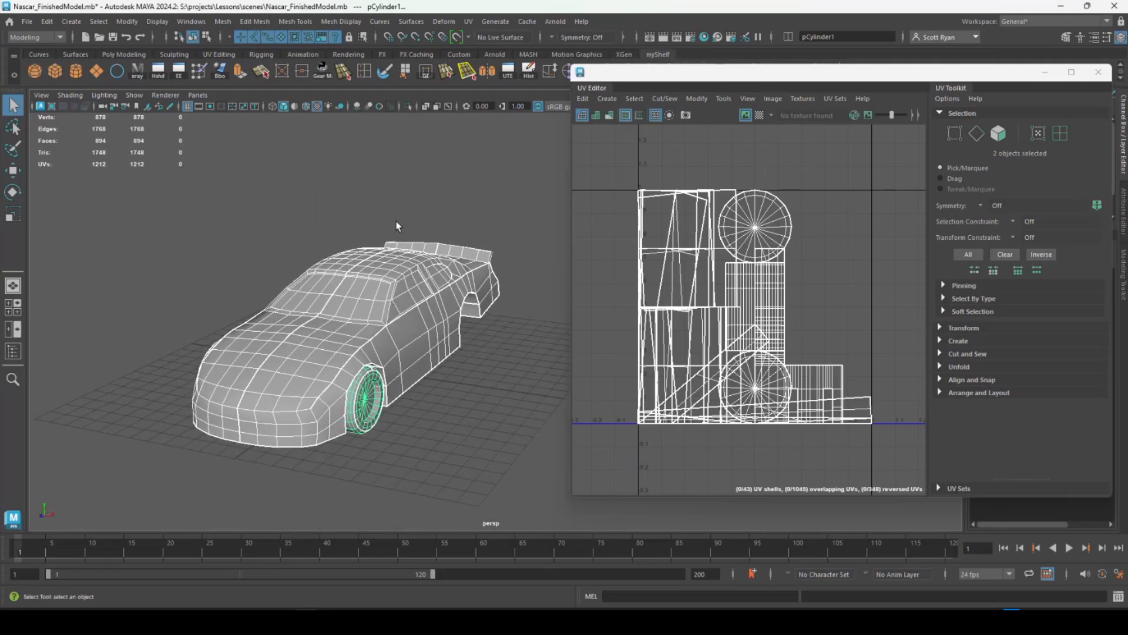
pyautogui.click(467, 22)
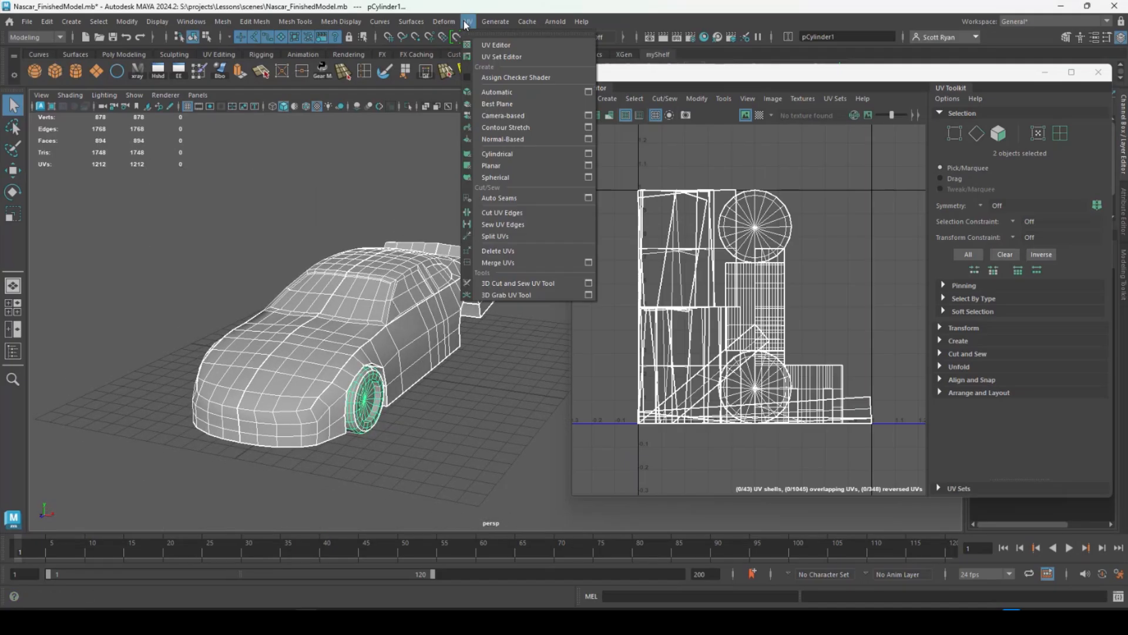
pyautogui.click(513, 167)
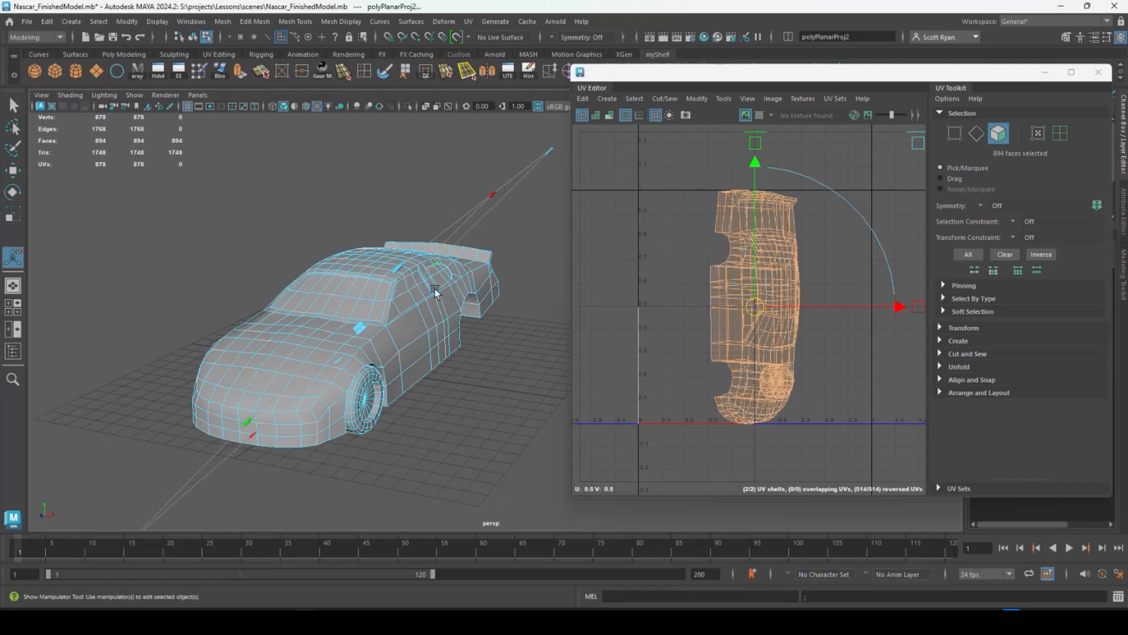
pyautogui.keyDown('alt'); pyautogui.moveTo(403, 307); pyautogui.dragTo(382, 294); pyautogui.keyUp('alt')
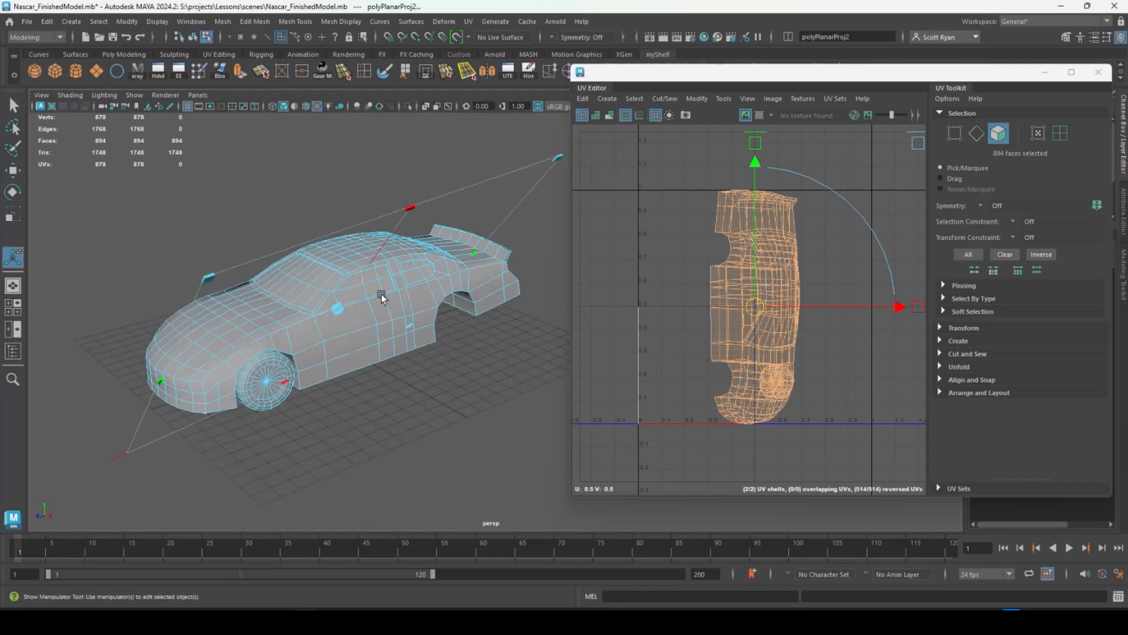
pyautogui.moveTo(381, 271); pyautogui.dragTo(437, 245, button='right')
pyautogui.click(350, 169)
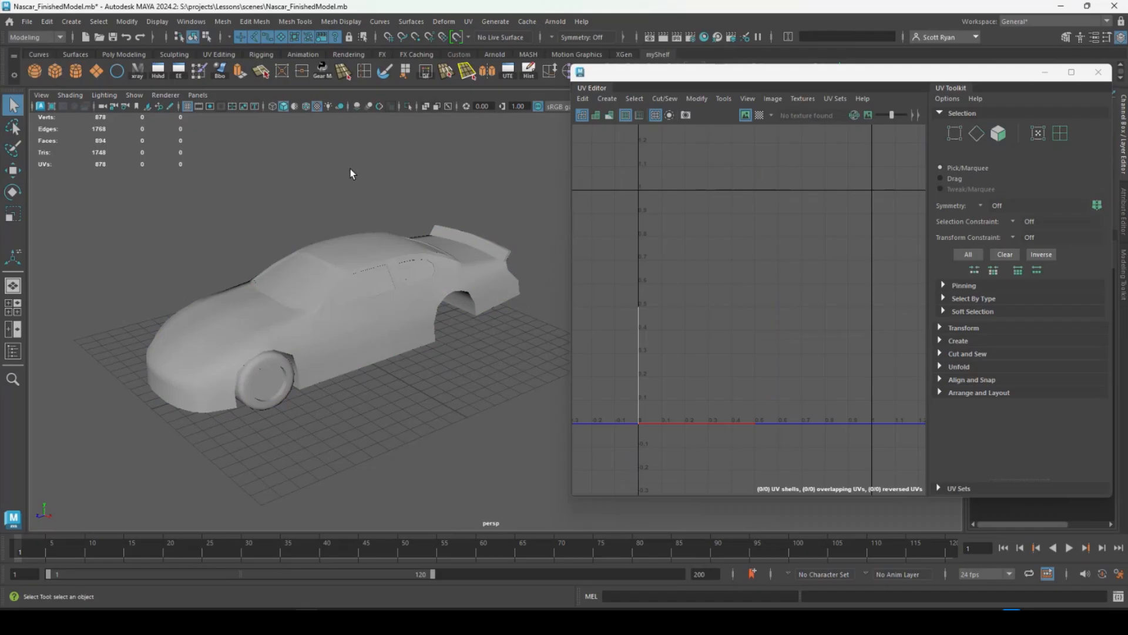
# Step: Select the car body and move the UV Editor window aside to free more of the perspective view
pyautogui.click(372, 272)
pyautogui.keyDown('alt'); pyautogui.moveTo(374, 274); pyautogui.dragTo(420, 302); pyautogui.keyUp('alt')
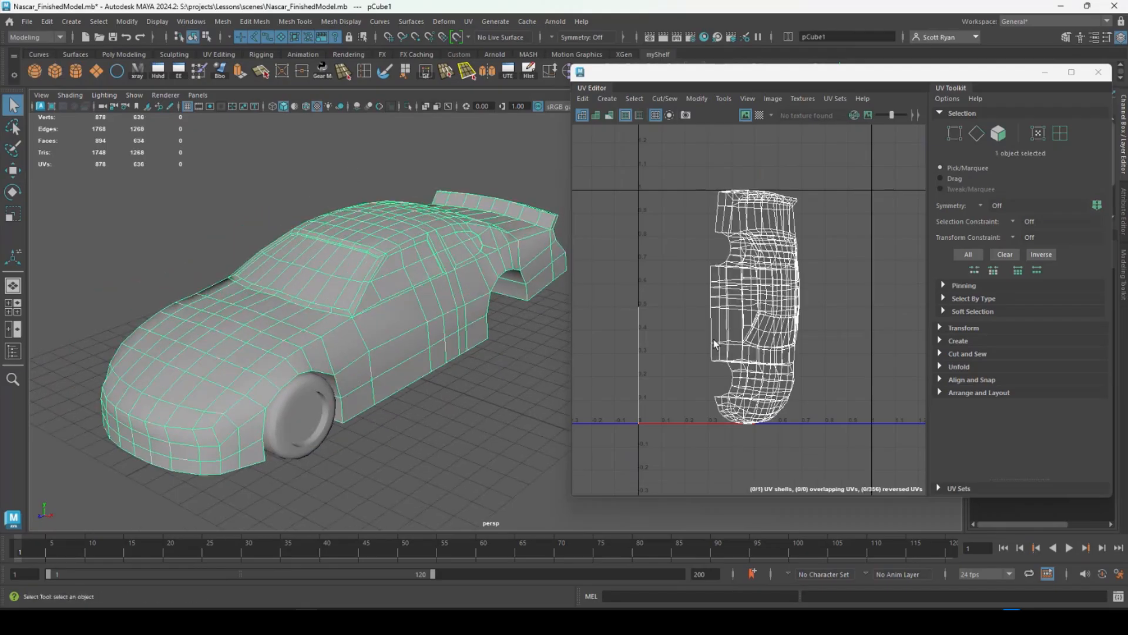
pyautogui.keyDown('alt'); pyautogui.moveTo(263, 399); pyautogui.dragTo(332, 344); pyautogui.keyUp('alt')
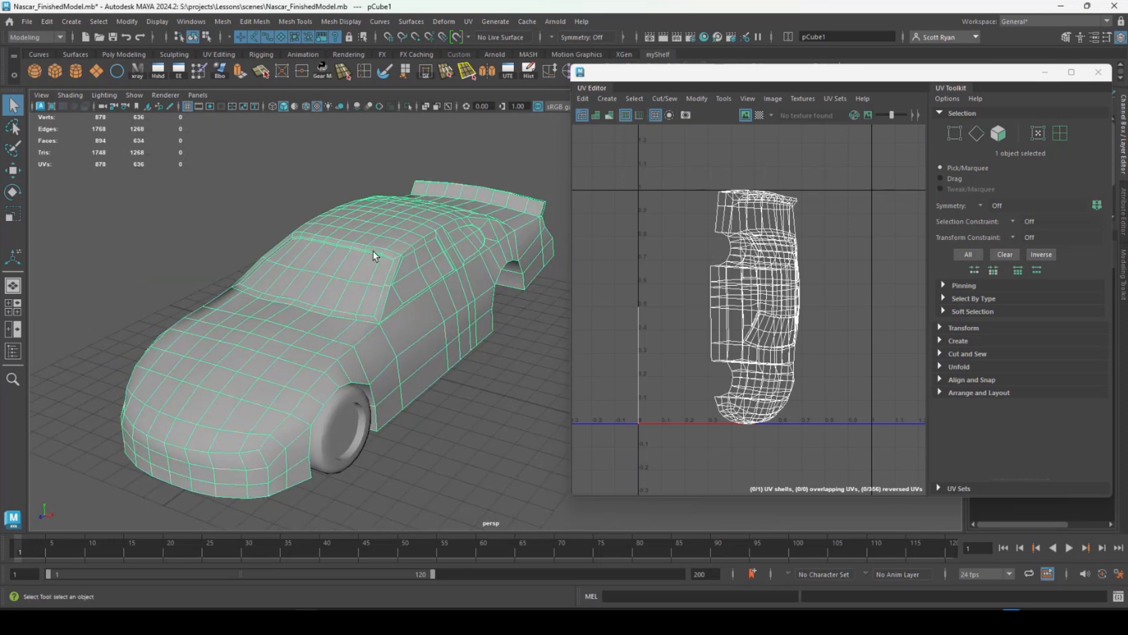
pyautogui.keyDown('alt'); pyautogui.moveTo(415, 251); pyautogui.dragTo(423, 240, button='middle'); pyautogui.keyUp('alt')
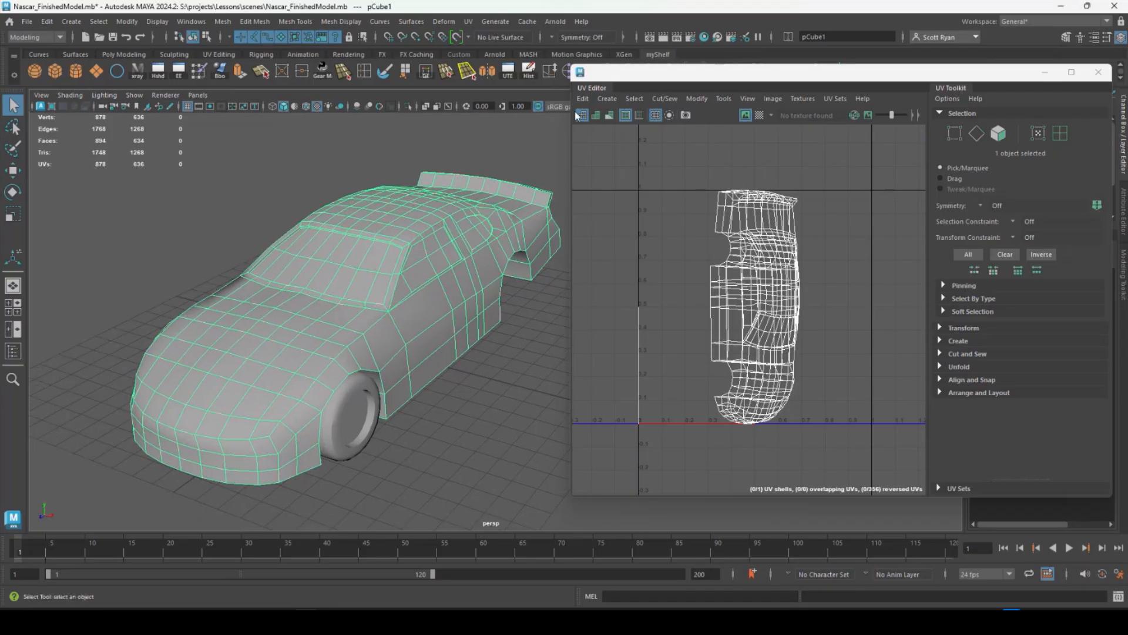
pyautogui.moveTo(619, 74); pyautogui.dragTo(691, 174)
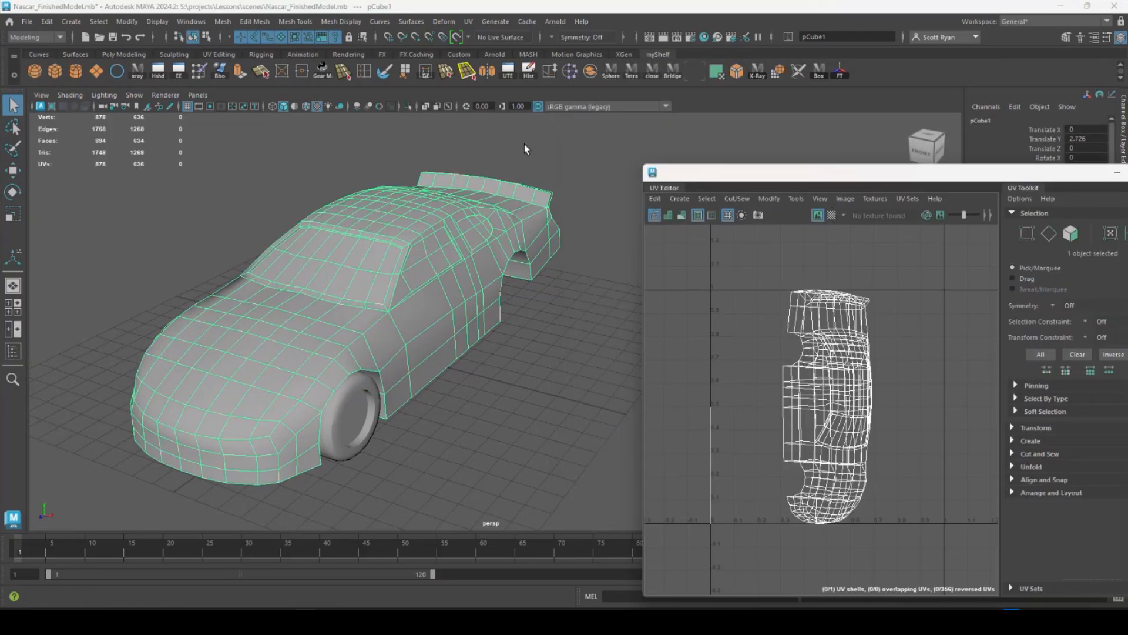
# Step: Cut UV seams along all edges of the windshield glass with the 3D Cut and Sew UV Tool
pyautogui.click(469, 22)
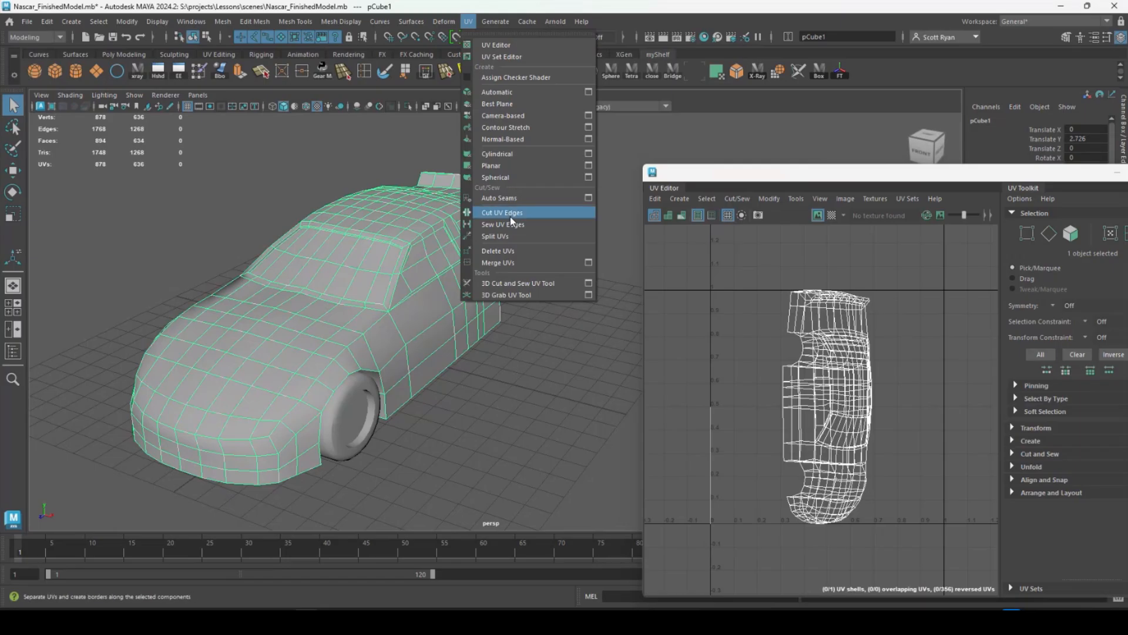
pyautogui.click(525, 283)
pyautogui.scroll(10, 405, 352)
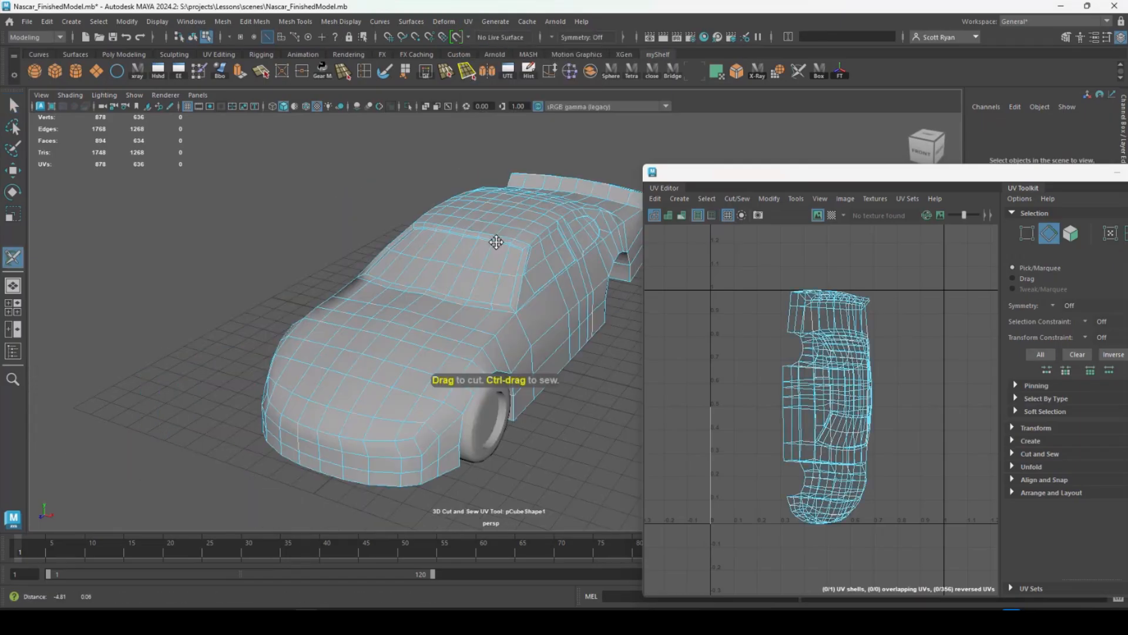
pyautogui.keyDown('alt'); pyautogui.moveTo(418, 303); pyautogui.dragTo(246, 312); pyautogui.keyUp('alt')
pyautogui.keyDown('alt'); pyautogui.moveTo(247, 312); pyautogui.dragTo(325, 282, button='middle'); pyautogui.keyUp('alt')
pyautogui.scroll(5, 325, 282)
pyautogui.keyDown('alt'); pyautogui.moveTo(325, 282); pyautogui.dragTo(259, 348); pyautogui.keyUp('alt')
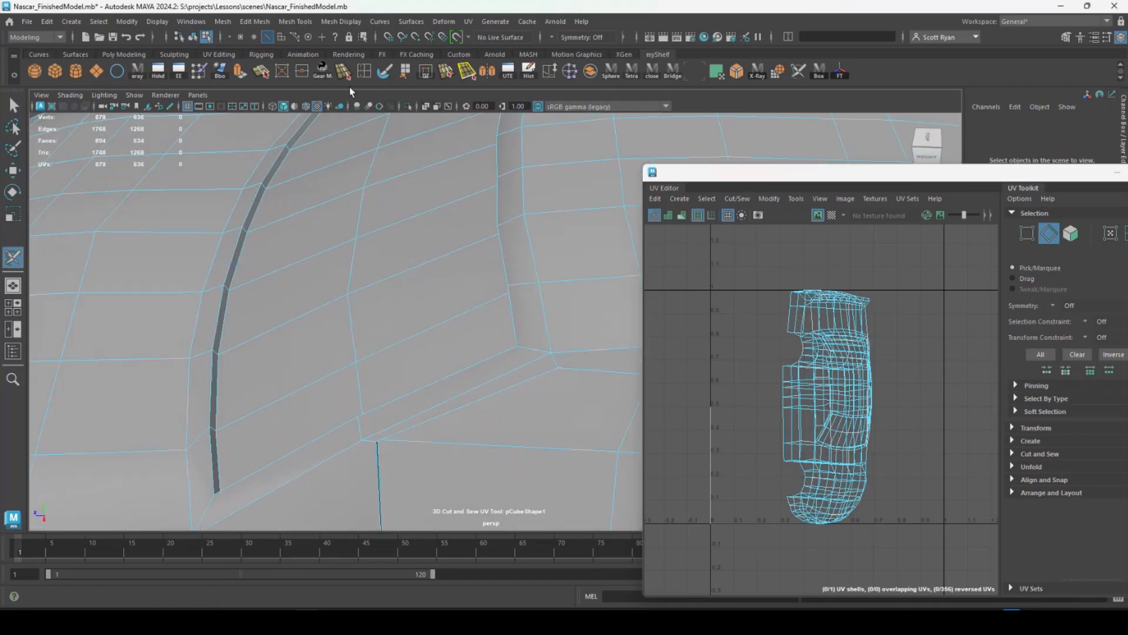
pyautogui.doubleClick(241, 254)
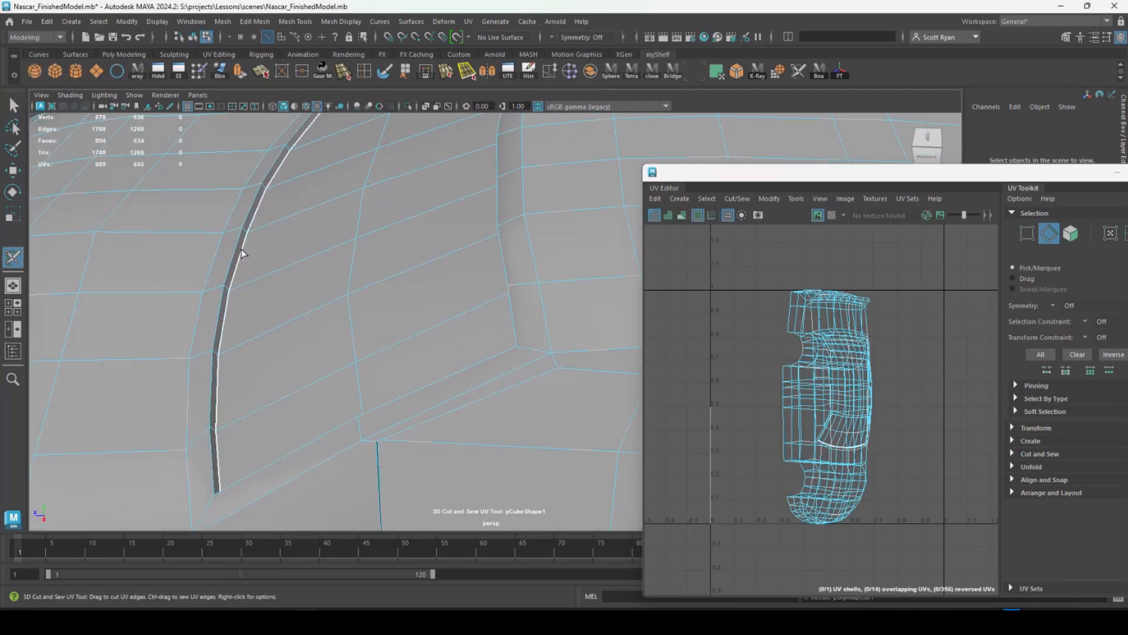
pyautogui.moveTo(272, 331)
pyautogui.keyDown('alt'); pyautogui.mouseDown()
pyautogui.moveTo(297, 360)
pyautogui.moveTo(279, 326)
pyautogui.mouseUp(); pyautogui.keyUp('alt')
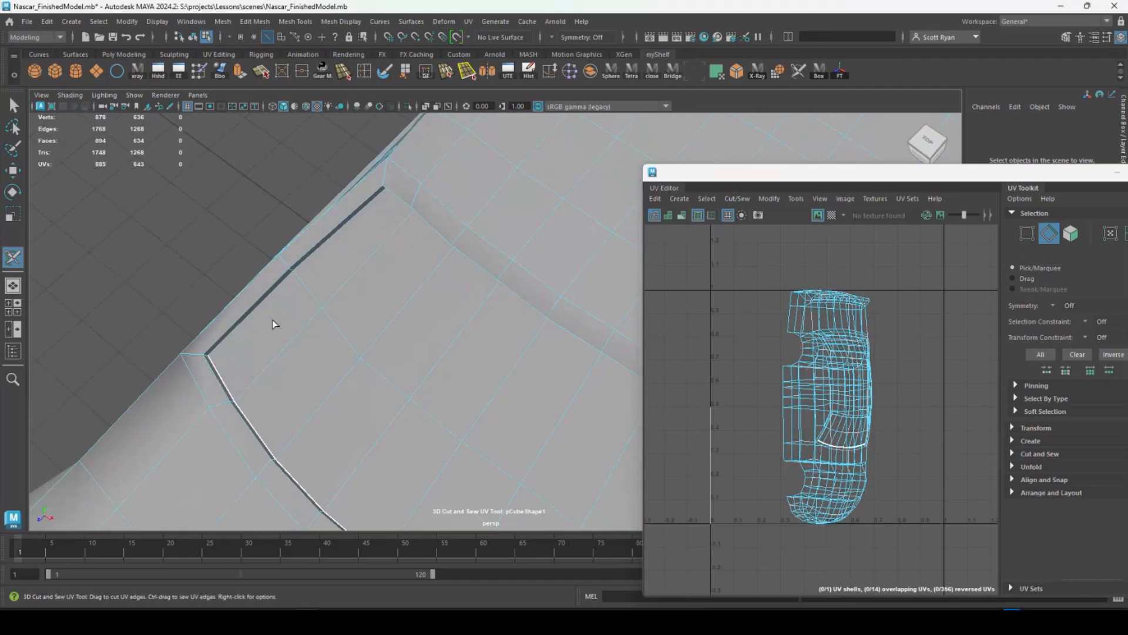
pyautogui.click(277, 287)
pyautogui.keyDown('alt'); pyautogui.moveTo(277, 286); pyautogui.dragTo(224, 373); pyautogui.keyUp('alt')
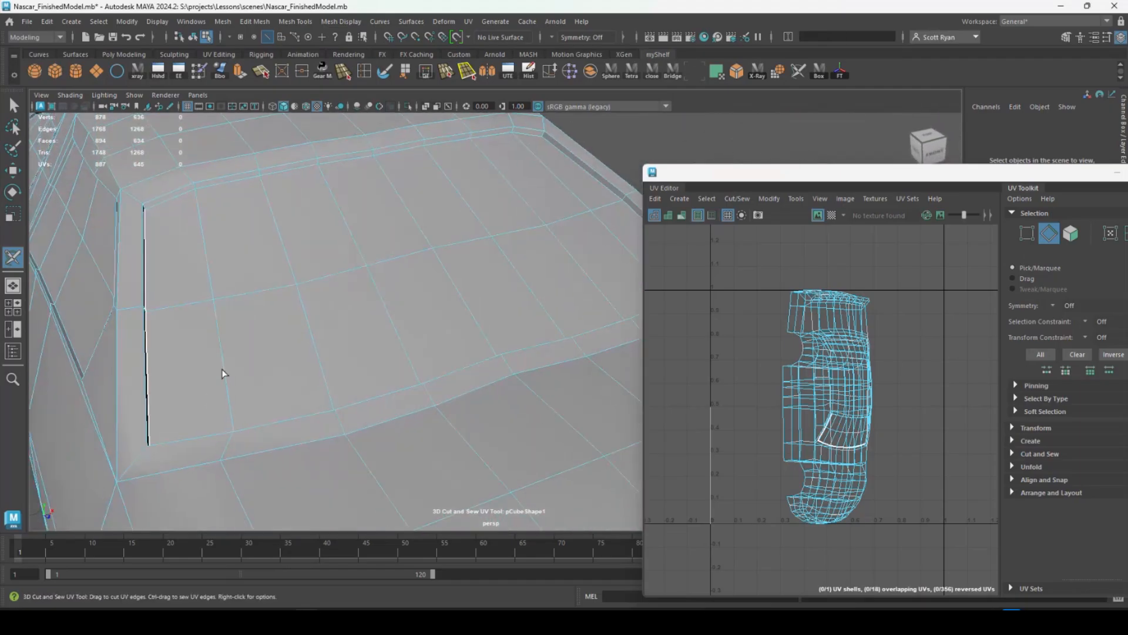
pyautogui.doubleClick(345, 161)
pyautogui.click(573, 161)
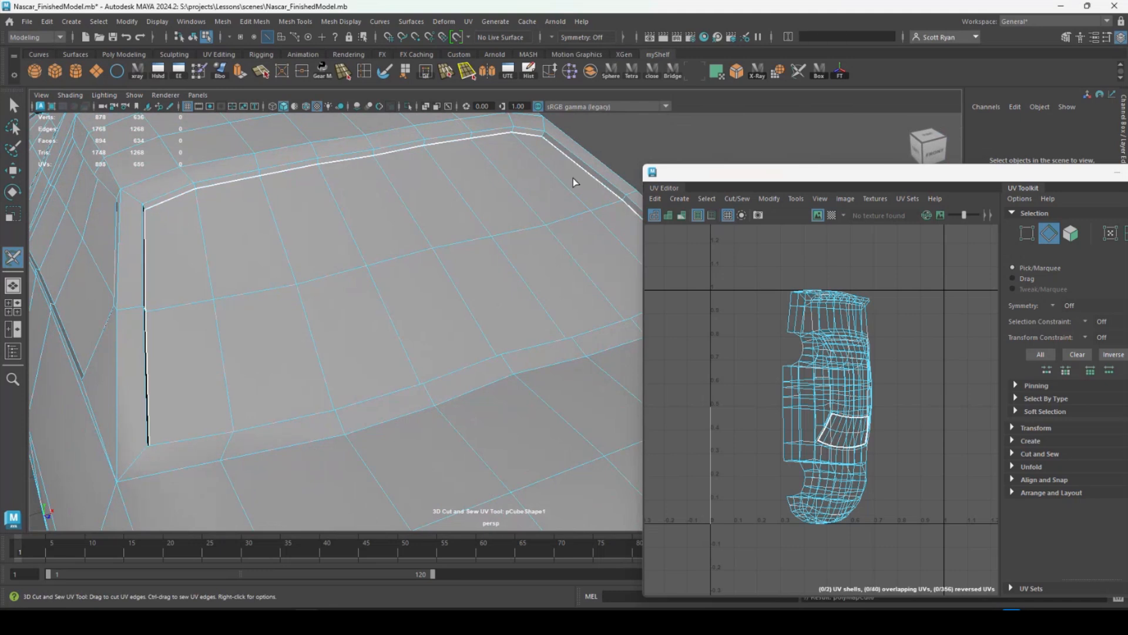
# Step: Select only the windshield's UV shell and move it out of the body shell, past the edge of the UV tile
pyautogui.keyDown('alt'); pyautogui.moveTo(573, 178); pyautogui.dragTo(447, 297); pyautogui.keyUp('alt')
pyautogui.keyDown('alt'); pyautogui.moveTo(857, 486); pyautogui.dragTo(810, 431, button='middle'); pyautogui.keyUp('alt')
pyautogui.keyDown('alt'); pyautogui.moveTo(810, 431); pyautogui.dragTo(884, 464, button='right'); pyautogui.keyUp('alt')
pyautogui.press('w')
pyautogui.moveTo(784, 344); pyautogui.dragTo(783, 354, button='right')
pyautogui.doubleClick(784, 354)
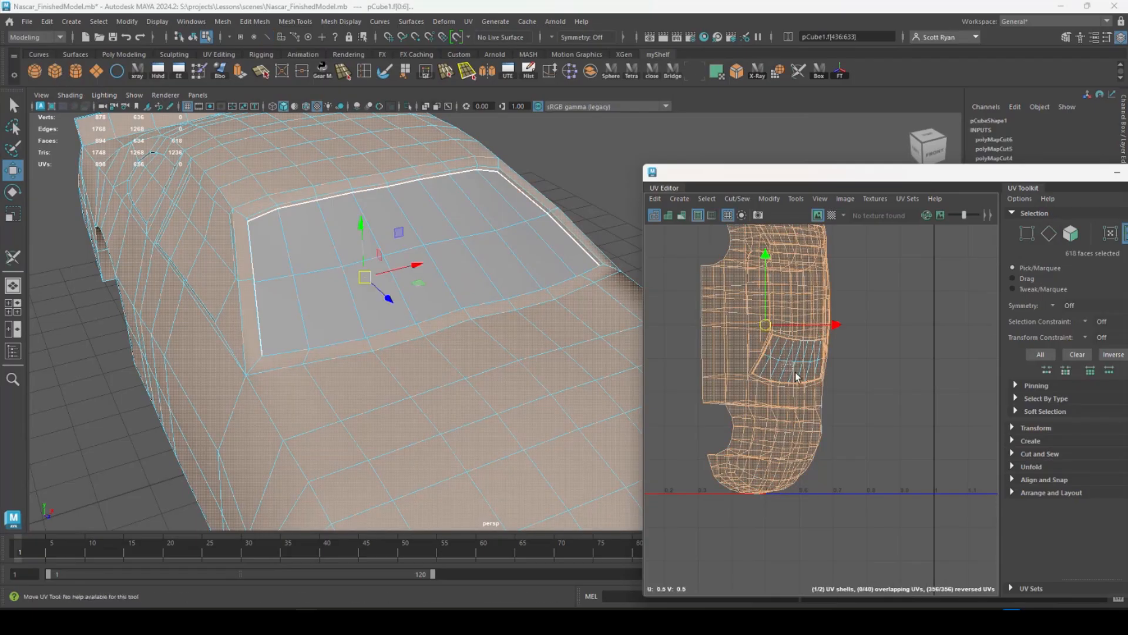
pyautogui.keyDown('ctrl'); pyautogui.doubleClick(752, 431); pyautogui.keyUp('ctrl')
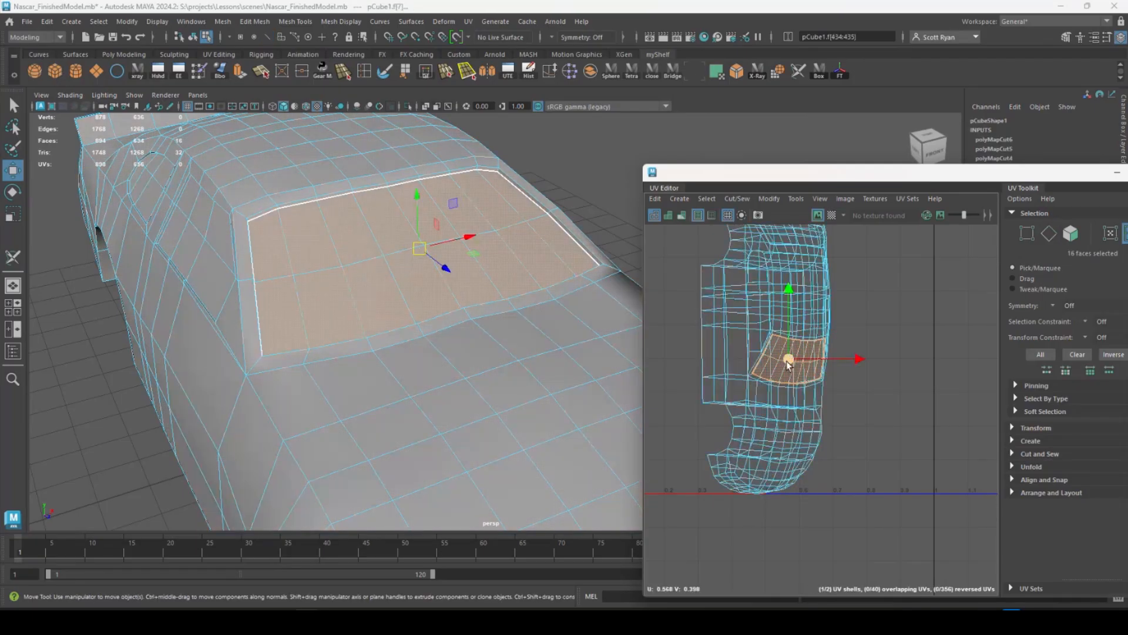
pyautogui.moveTo(788, 359); pyautogui.dragTo(948, 304)
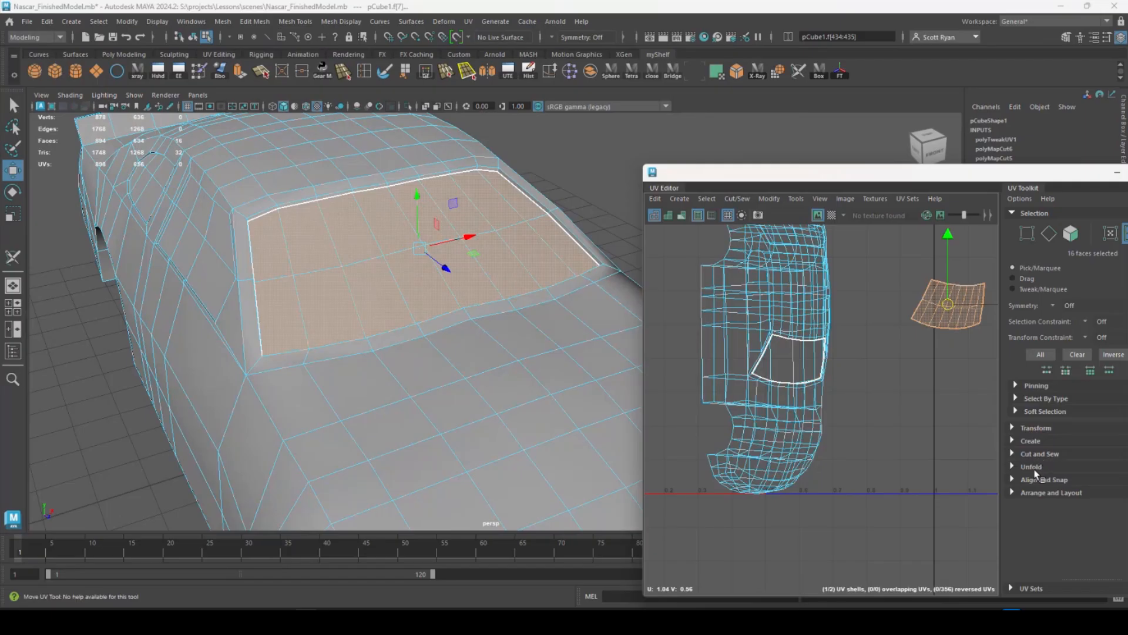
# Step: Unfold the windshield's UV shell and move it farther from the body's UVs
pyautogui.click(1033, 468)
pyautogui.click(1043, 497)
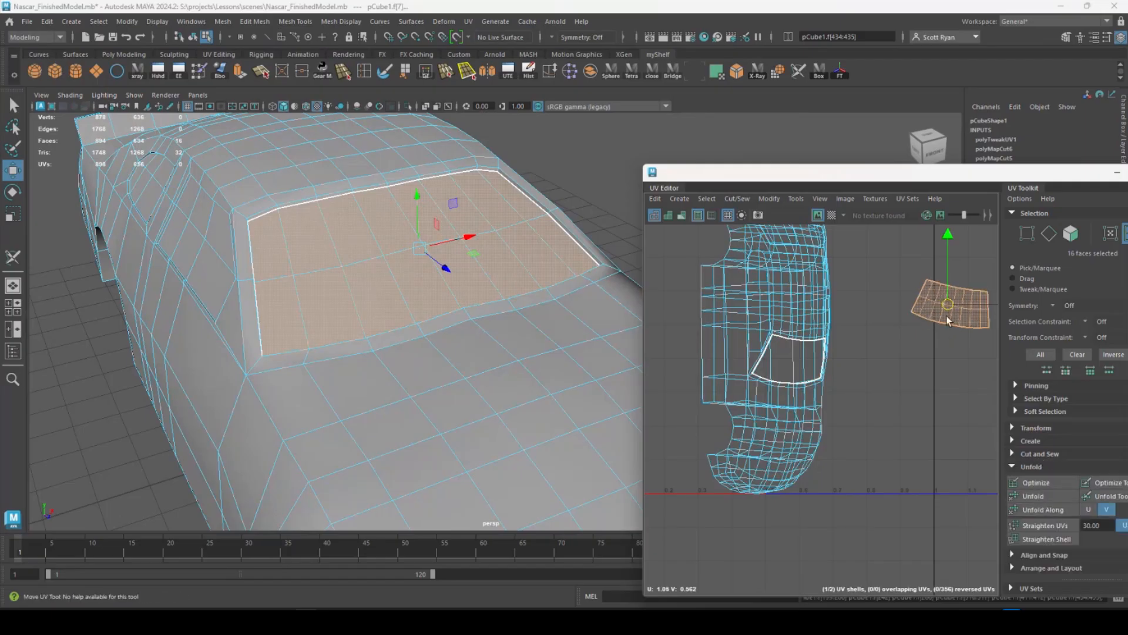
pyautogui.moveTo(948, 321); pyautogui.dragTo(967, 273)
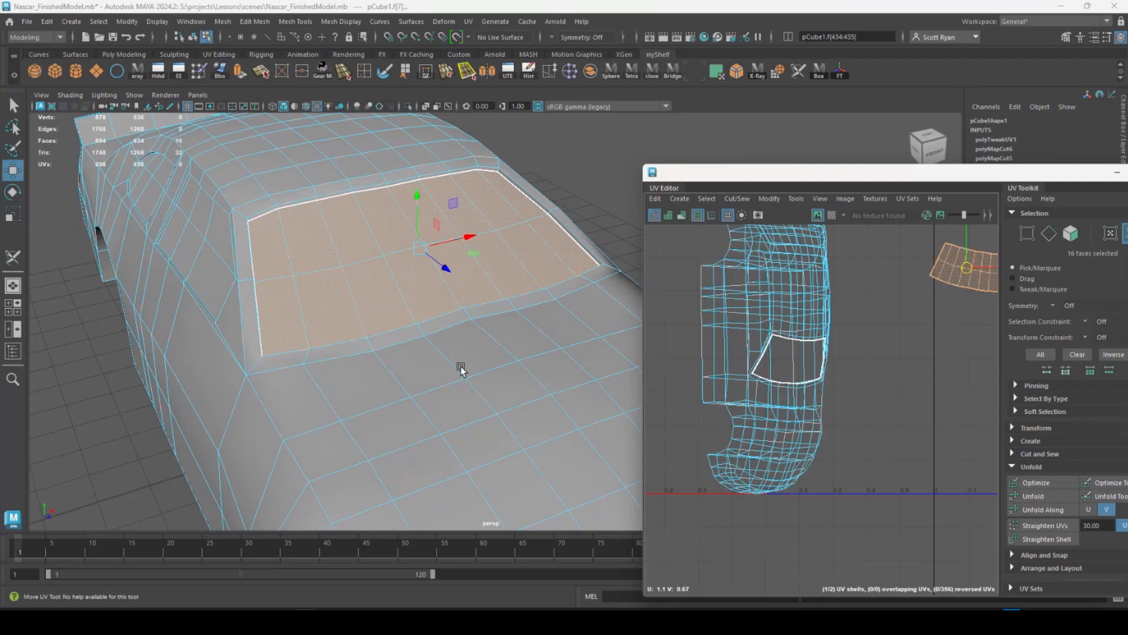
# Step: Return the car body to object mode and set the modeling symmetry to World X
pyautogui.keyDown('alt'); pyautogui.moveTo(461, 370); pyautogui.dragTo(503, 265); pyautogui.keyUp('alt')
pyautogui.moveTo(503, 266); pyautogui.dragTo(528, 237, button='right')
pyautogui.keyDown('alt'); pyautogui.moveTo(452, 352); pyautogui.dragTo(443, 419); pyautogui.keyUp('alt')
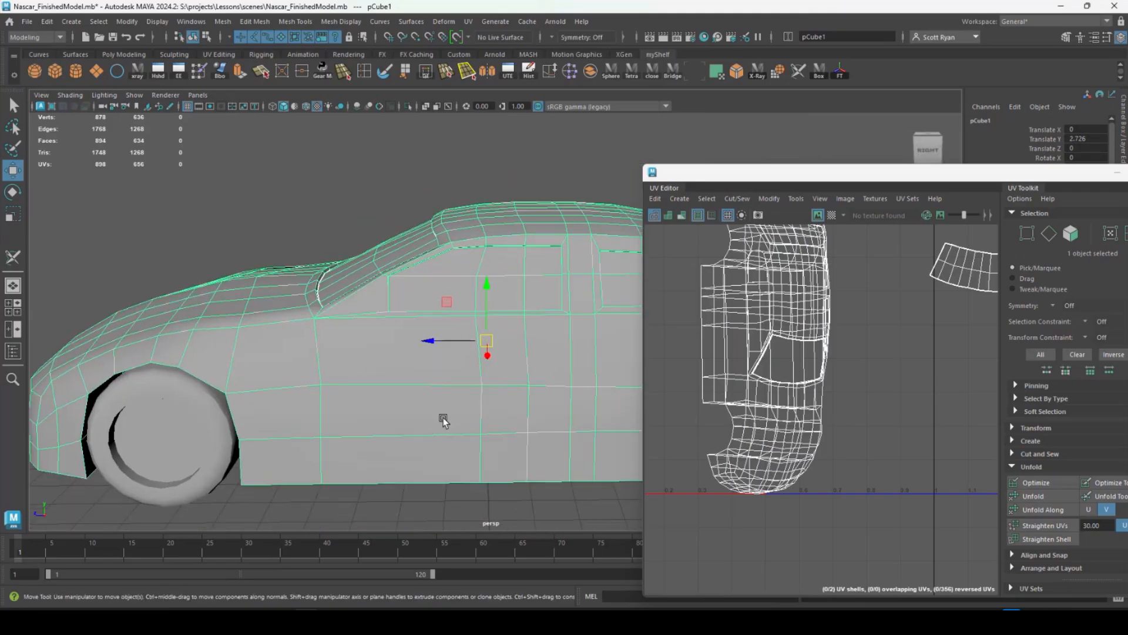
pyautogui.click(551, 37)
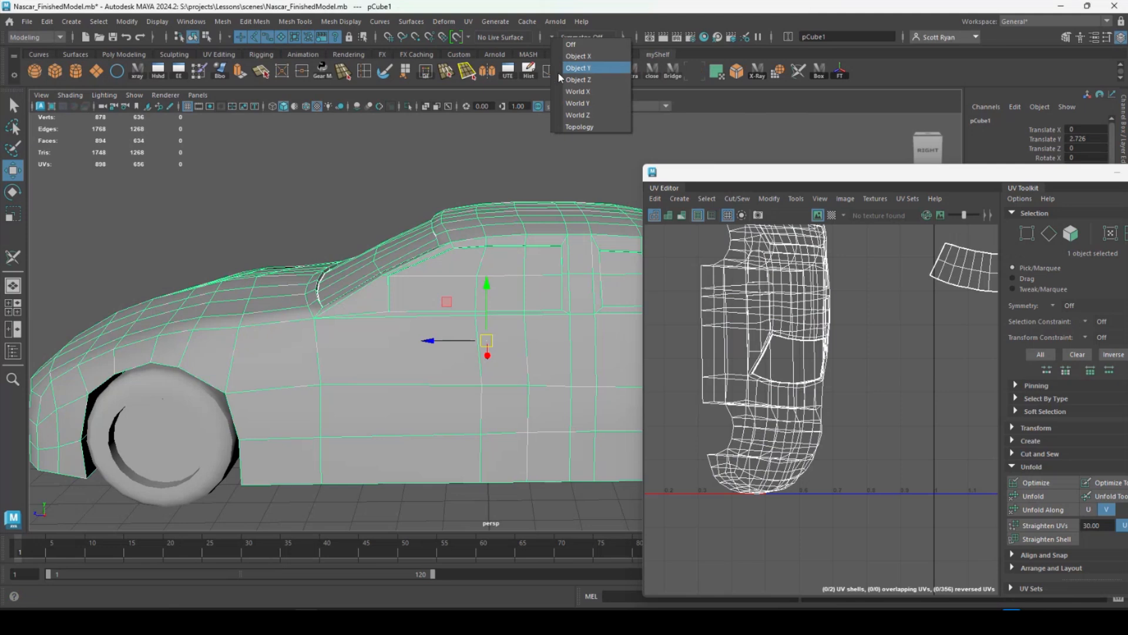
pyautogui.click(580, 94)
# Step: Cut UV seams around the front side window on both sides of the car with the 3D Cut and Sew UV Tool
pyautogui.keyDown('alt'); pyautogui.moveTo(522, 198); pyautogui.dragTo(565, 258); pyautogui.keyUp('alt')
pyautogui.keyDown('alt'); pyautogui.moveTo(566, 257); pyautogui.dragTo(602, 335, button='right'); pyautogui.keyUp('alt')
pyautogui.keyDown('alt'); pyautogui.moveTo(602, 335); pyautogui.dragTo(544, 345); pyautogui.keyUp('alt')
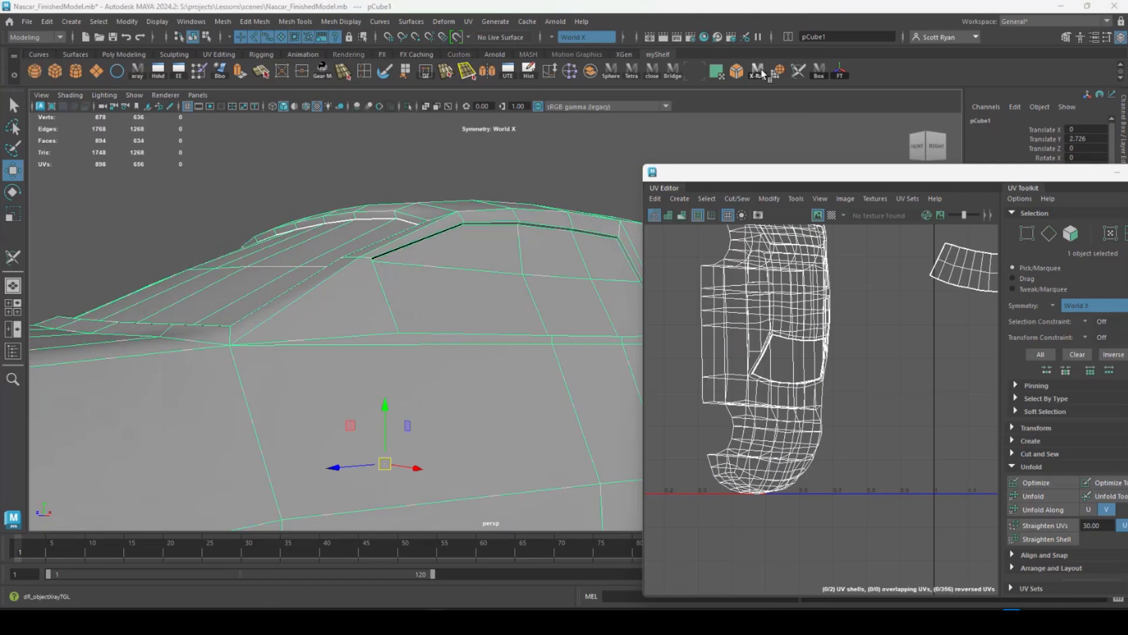
pyautogui.click(469, 22)
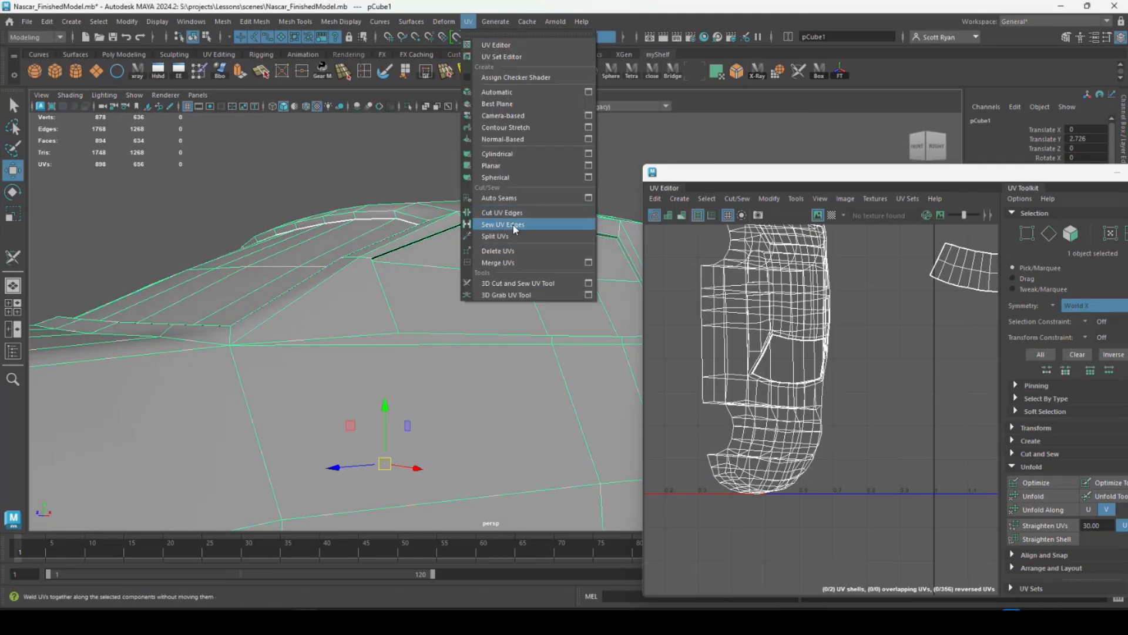
pyautogui.click(513, 284)
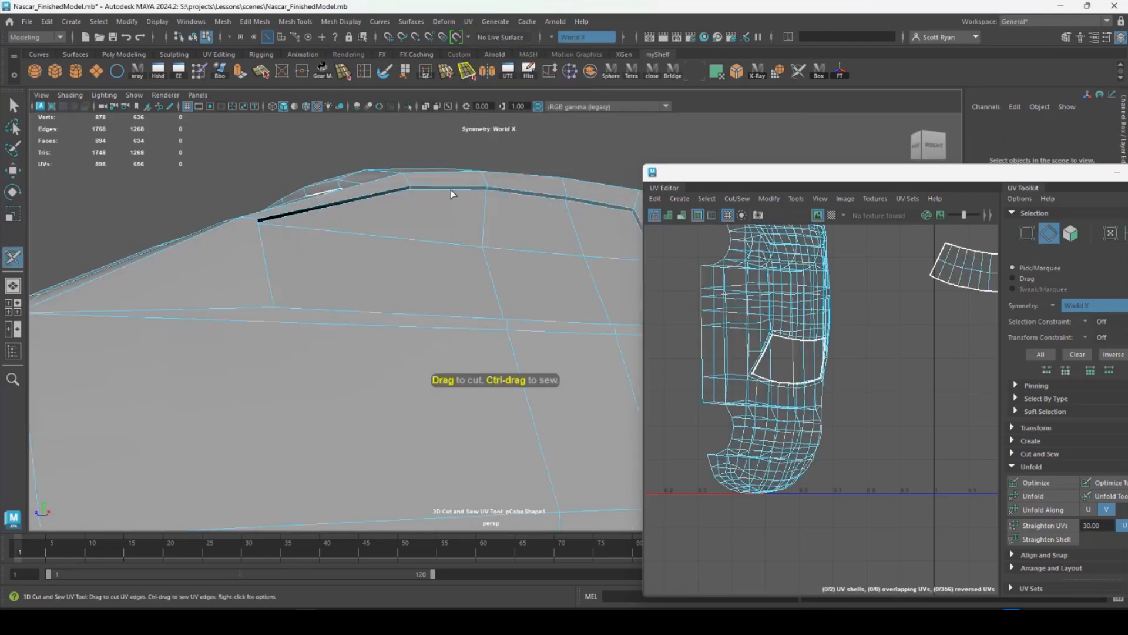
pyautogui.click(449, 192)
pyautogui.click(385, 200)
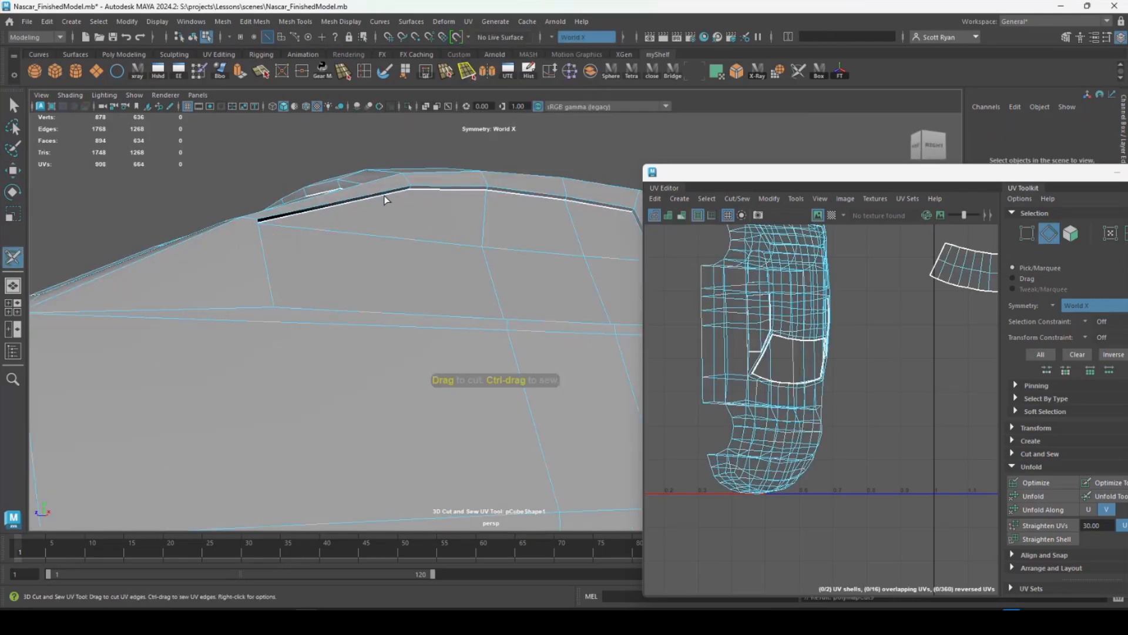
pyautogui.keyDown('alt'); pyautogui.moveTo(385, 200); pyautogui.dragTo(252, 293); pyautogui.keyUp('alt')
pyautogui.click(256, 305)
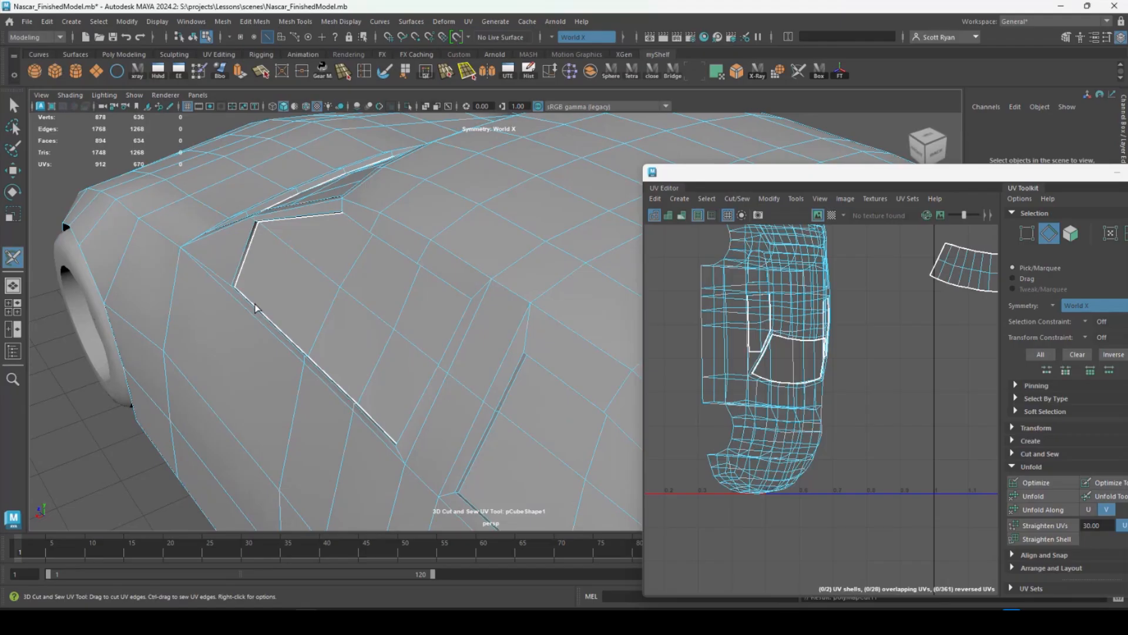
pyautogui.keyDown('alt'); pyautogui.moveTo(335, 312); pyautogui.dragTo(507, 284); pyautogui.keyUp('alt')
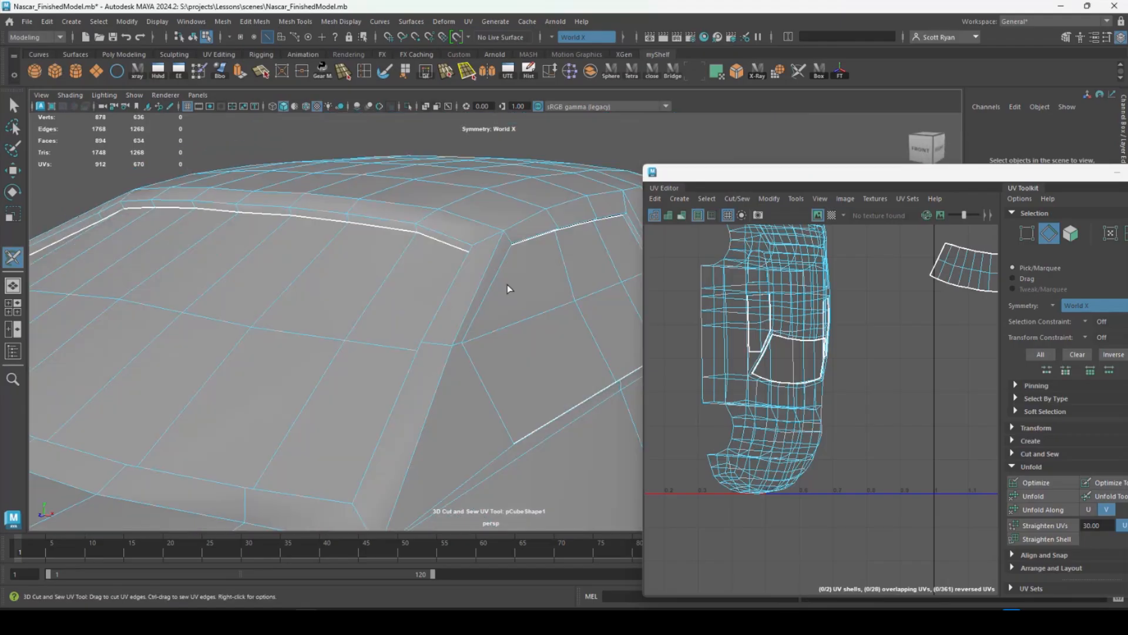
pyautogui.click(627, 228)
# Step: Cut UV seams around the rear side window on both sides of the car
pyautogui.keyDown('alt'); pyautogui.moveTo(628, 228); pyautogui.dragTo(113, 252); pyautogui.keyUp('alt')
pyautogui.click(354, 134)
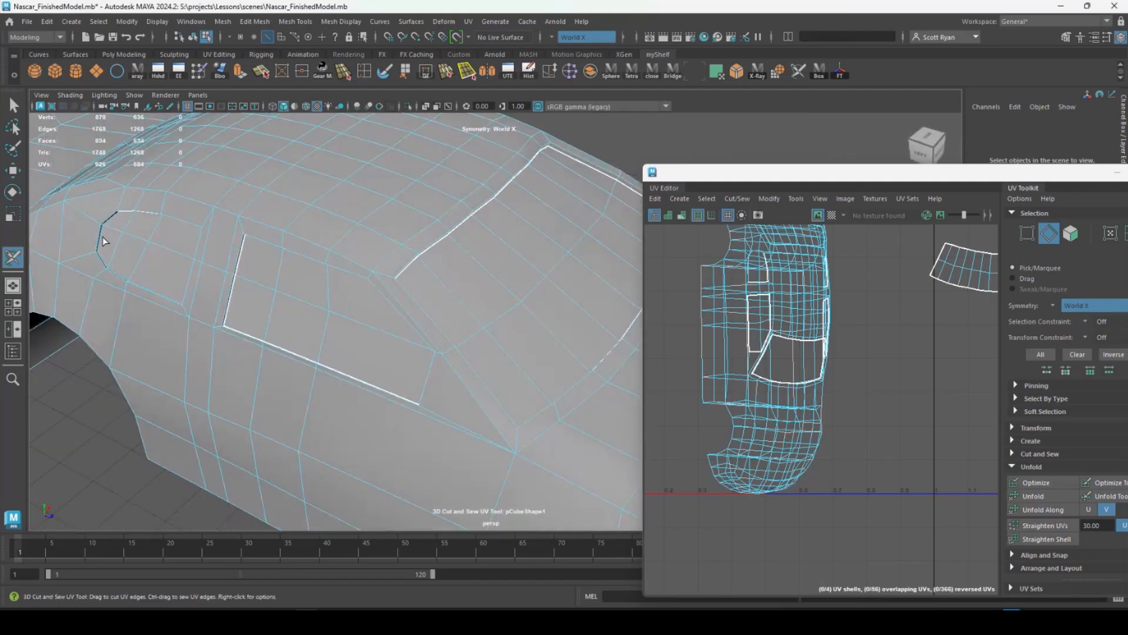
pyautogui.click(104, 241)
pyautogui.keyDown('alt'); pyautogui.moveTo(144, 294); pyautogui.dragTo(148, 330); pyautogui.keyUp('alt')
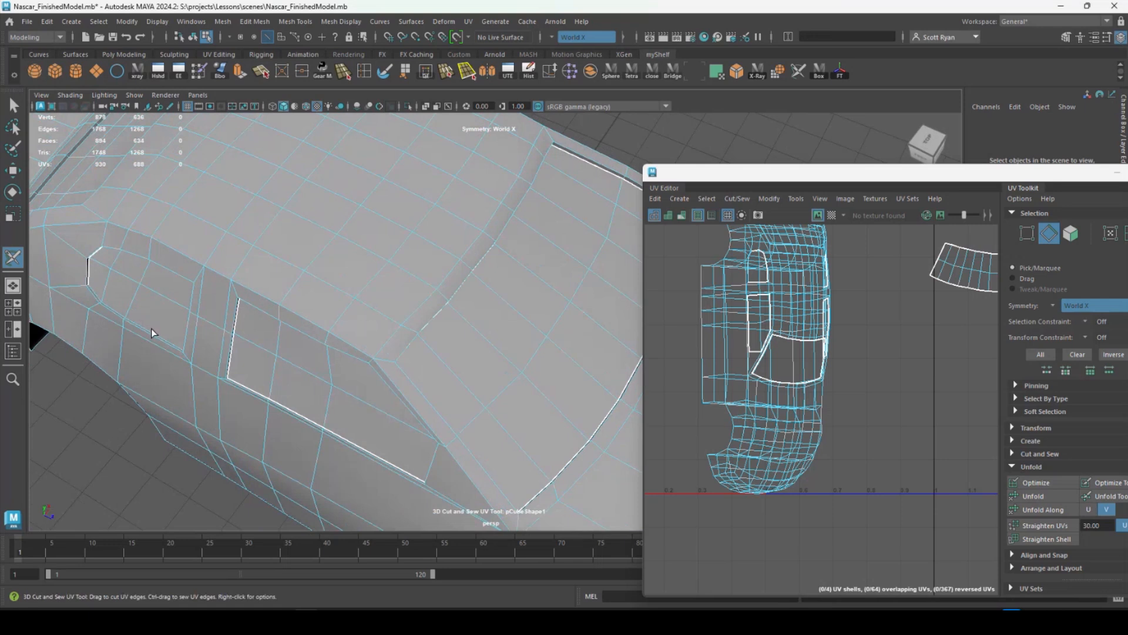
pyautogui.click(149, 329)
# Step: Cut UV seams around all edges of the rear windshield
pyautogui.keyDown('alt'); pyautogui.moveTo(217, 324); pyautogui.dragTo(277, 259); pyautogui.keyUp('alt')
pyautogui.click(411, 203)
pyautogui.click(460, 235)
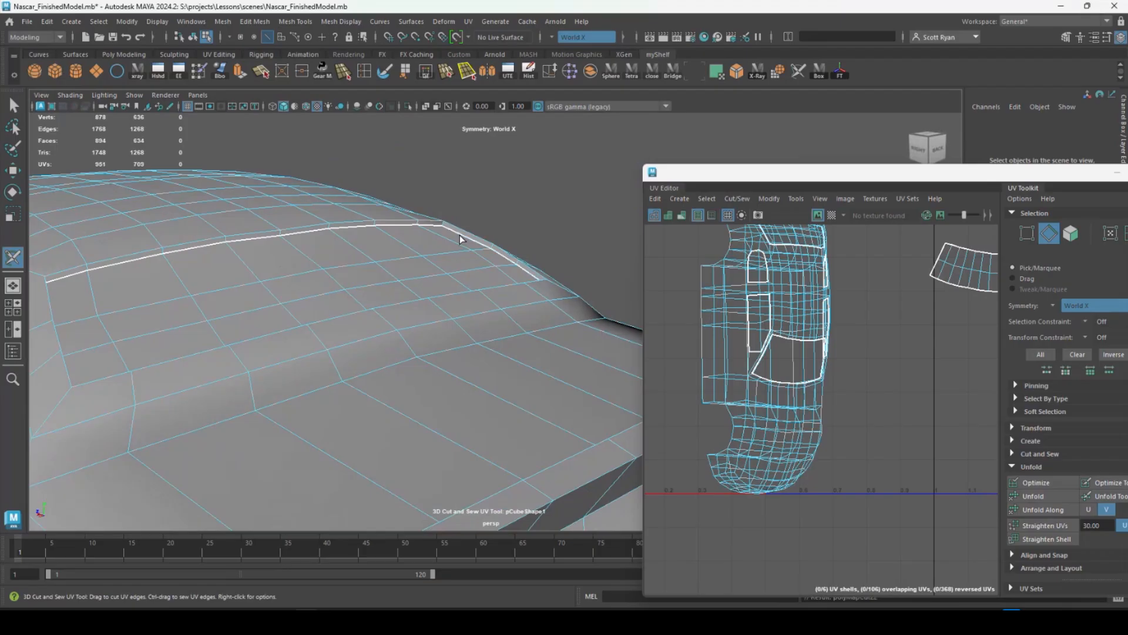
pyautogui.keyDown('alt'); pyautogui.moveTo(460, 235); pyautogui.dragTo(418, 315); pyautogui.keyUp('alt')
pyautogui.doubleClick(263, 321)
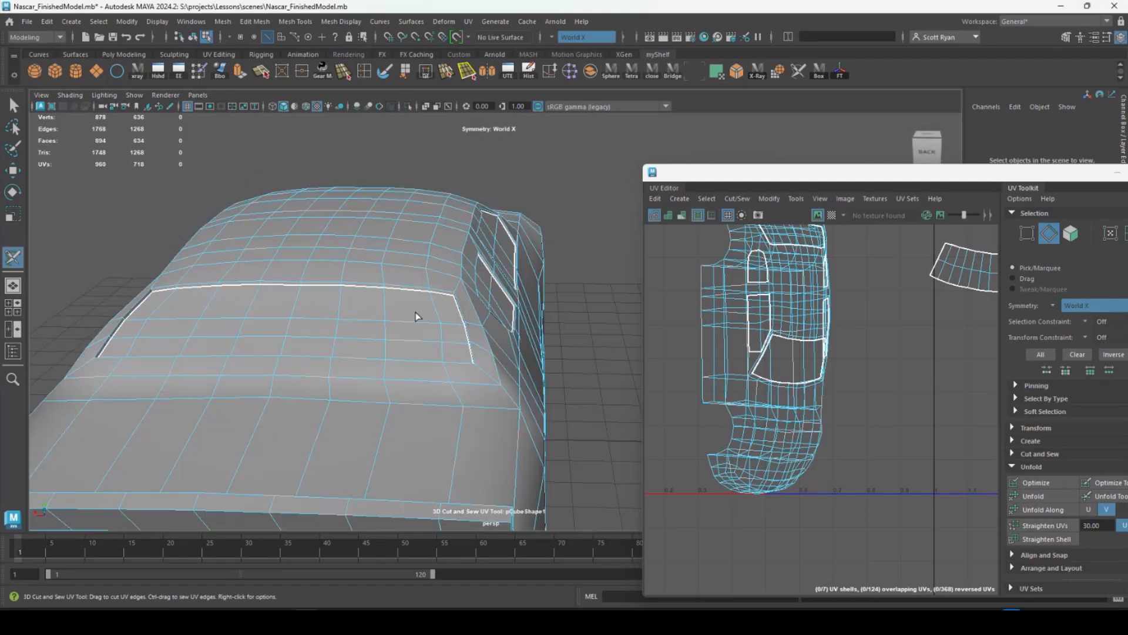
# Step: Select the rear windshield and side window UV shells, move them outside the UV tile below the windshield shell, and unfold them
pyautogui.scroll(-2, 807, 359)
pyautogui.keyDown('alt'); pyautogui.moveTo(761, 357); pyautogui.dragTo(729, 405, button='middle'); pyautogui.keyUp('alt')
pyautogui.press('w')
pyautogui.moveTo(743, 378); pyautogui.dragTo(722, 351, button='right')
pyautogui.moveTo(688, 271); pyautogui.dragTo(791, 453)
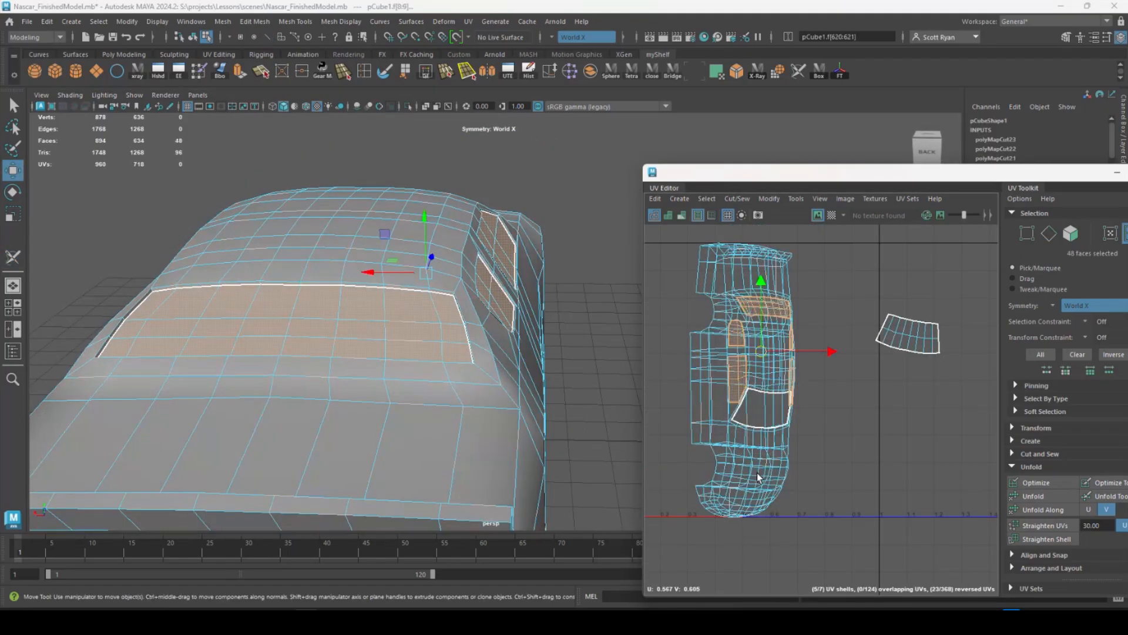
pyautogui.moveTo(766, 358); pyautogui.dragTo(935, 439)
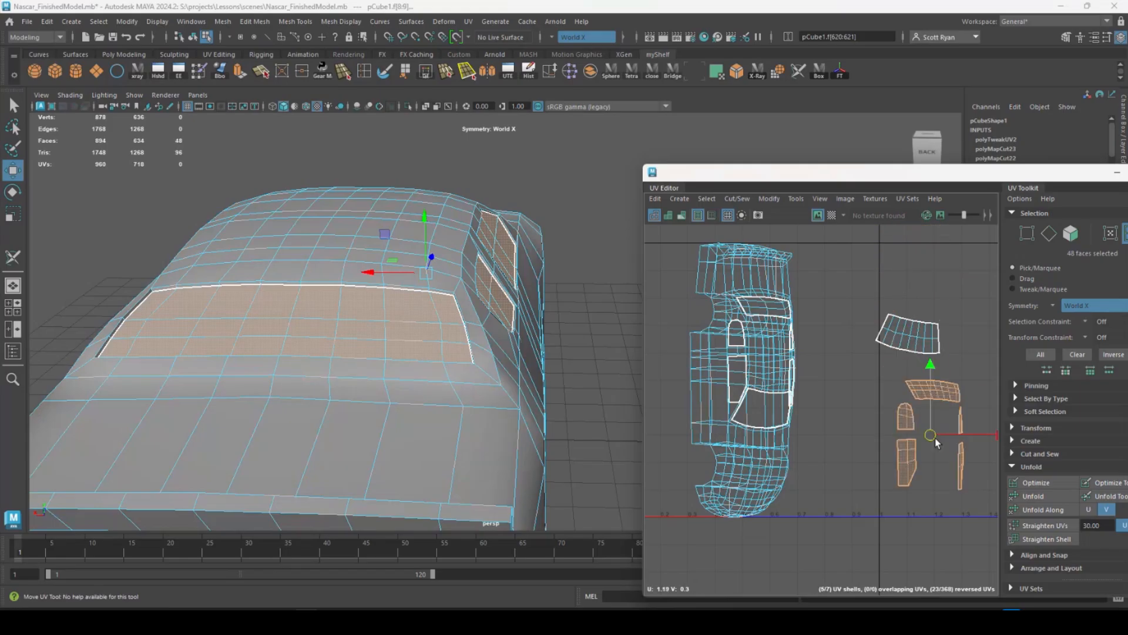
pyautogui.click(1050, 485)
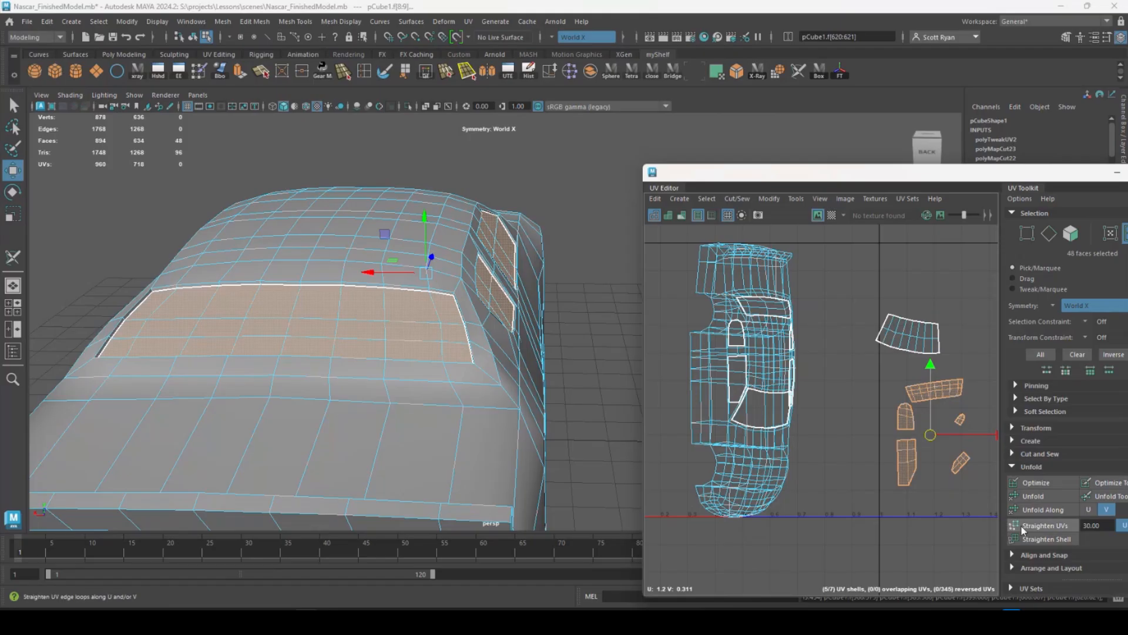
# Step: Return the body to object mode and cut UV seams along the hood's side edges, from the windshield's base corners forward, with the 3D Cut and Sew UV Tool
pyautogui.keyDown('alt'); pyautogui.moveTo(773, 377); pyautogui.dragTo(817, 383, button='middle'); pyautogui.keyUp('alt')
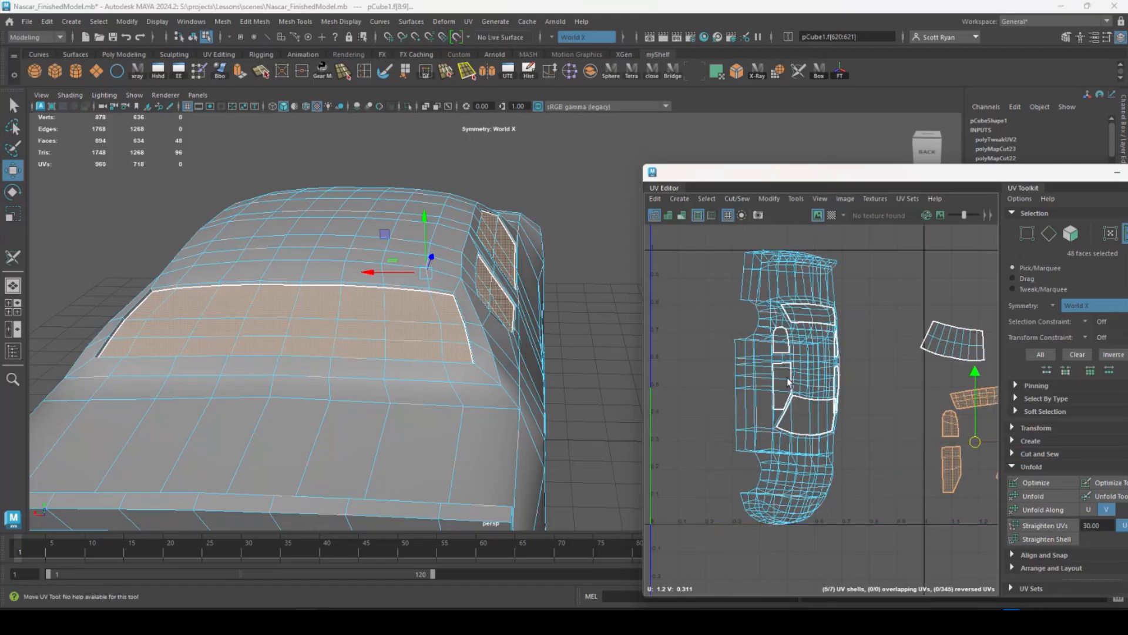
pyautogui.moveTo(355, 343)
pyautogui.keyDown('alt'); pyautogui.mouseDown()
pyautogui.moveTo(305, 335)
pyautogui.moveTo(347, 353)
pyautogui.mouseUp(); pyautogui.keyUp('alt')
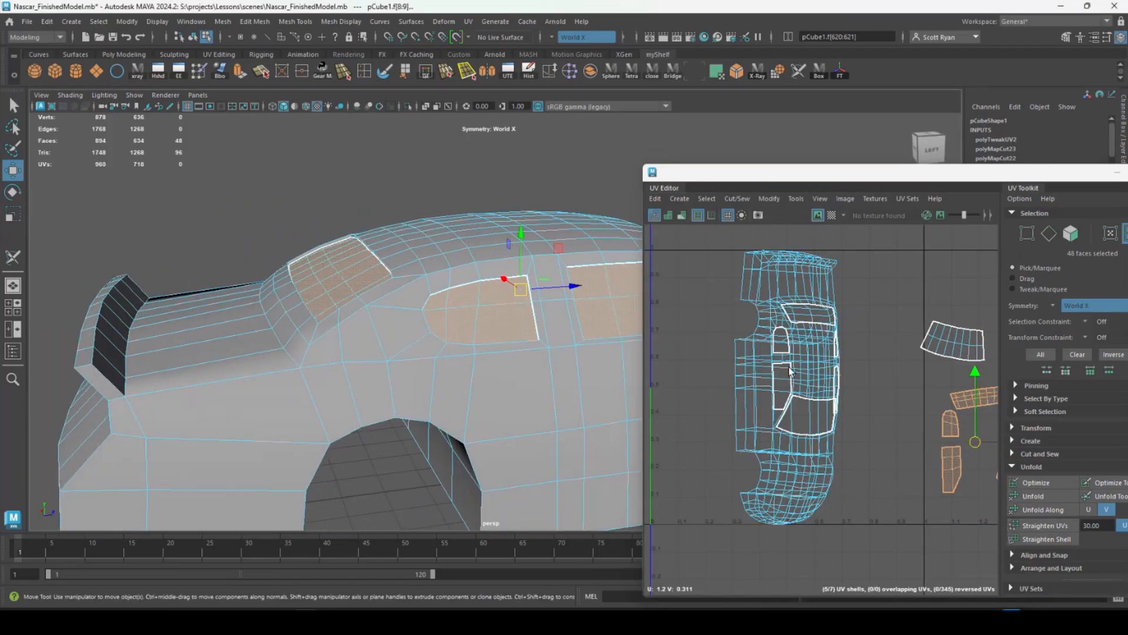
pyautogui.moveTo(441, 293)
pyautogui.keyDown('alt'); pyautogui.mouseDown()
pyautogui.moveTo(448, 306)
pyautogui.moveTo(310, 312)
pyautogui.moveTo(483, 348)
pyautogui.moveTo(453, 289)
pyautogui.mouseUp(); pyautogui.keyUp('alt')
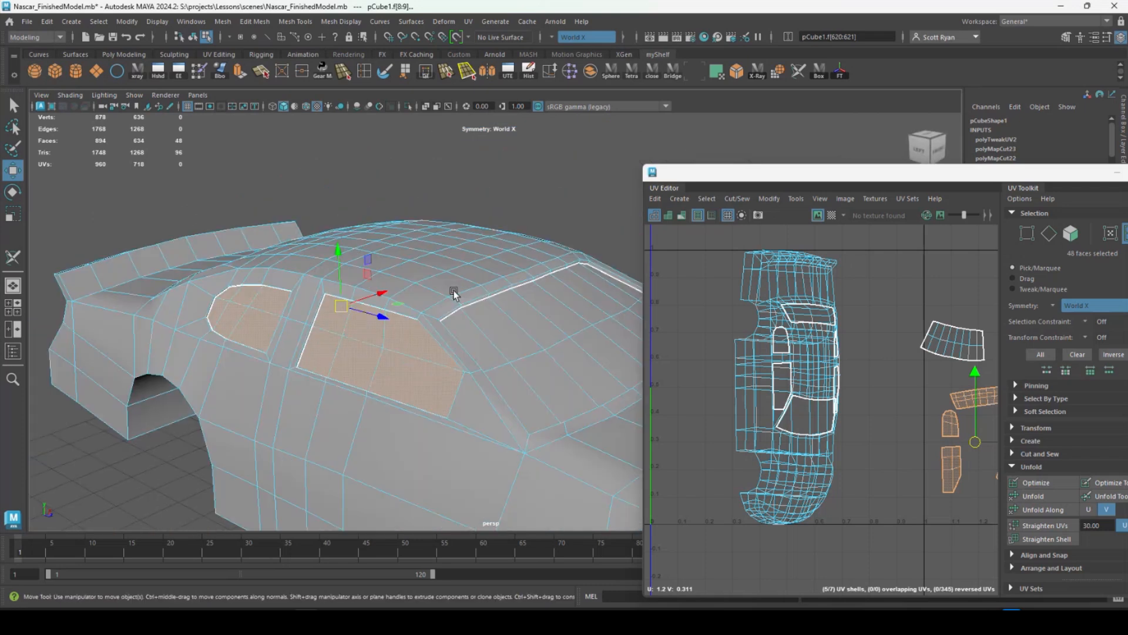
pyautogui.moveTo(454, 270); pyautogui.dragTo(491, 256, button='right')
pyautogui.keyDown('alt'); pyautogui.moveTo(491, 256); pyautogui.dragTo(494, 299); pyautogui.keyUp('alt')
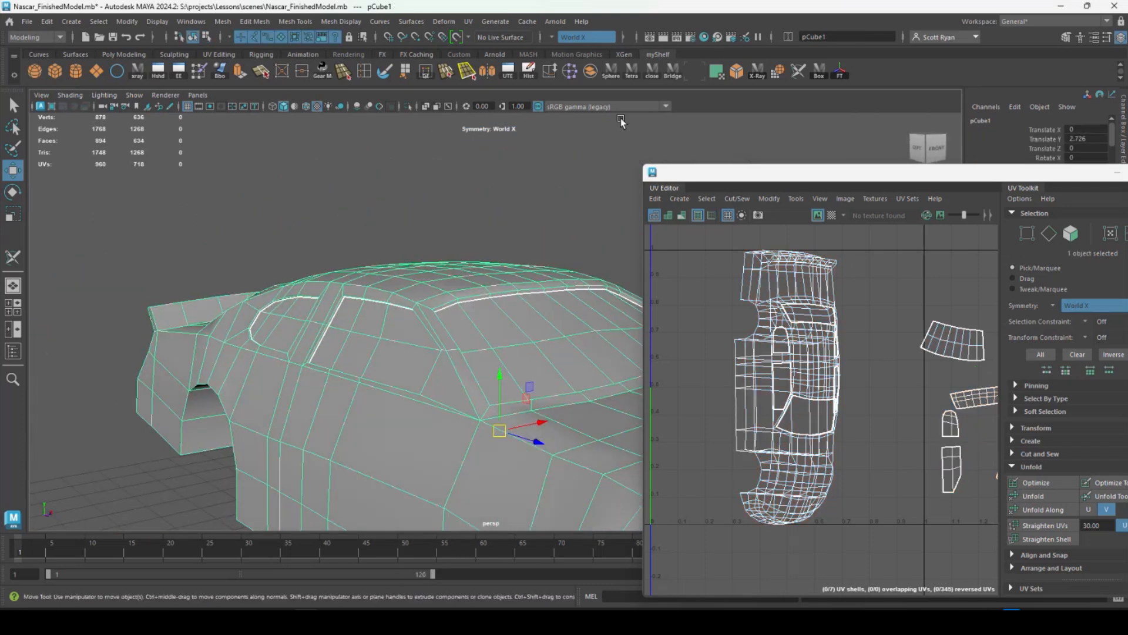
pyautogui.click(468, 21)
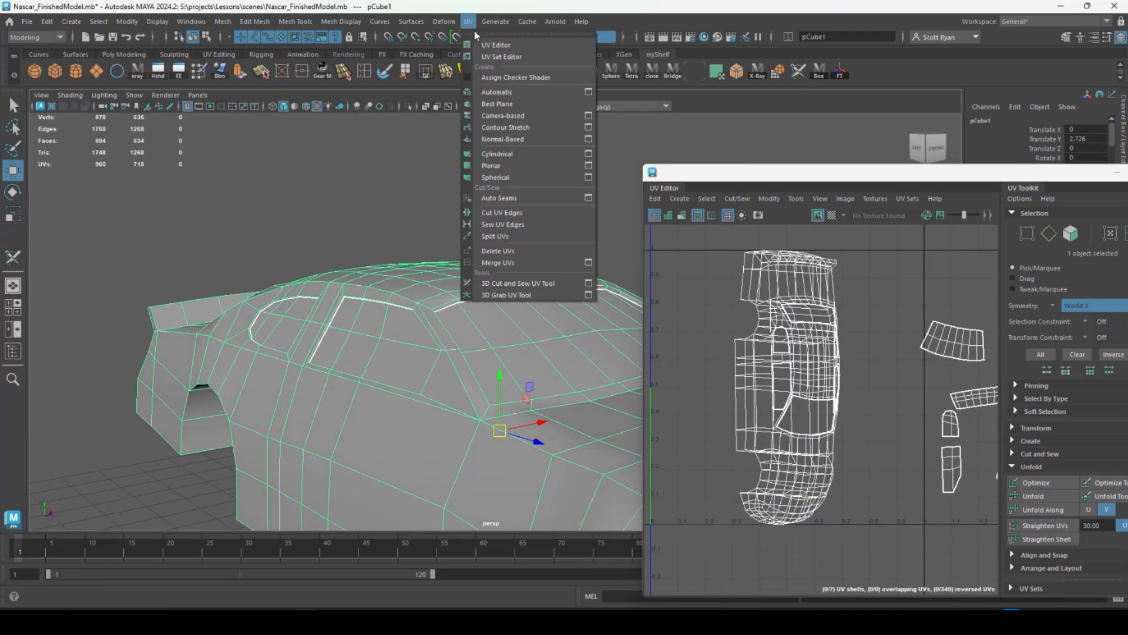
pyautogui.click(518, 284)
pyautogui.keyDown('alt'); pyautogui.moveTo(426, 370); pyautogui.dragTo(408, 316); pyautogui.keyUp('alt')
pyautogui.keyDown('alt'); pyautogui.moveTo(407, 317); pyautogui.dragTo(403, 314, button='middle'); pyautogui.keyUp('alt')
pyautogui.doubleClick(394, 301)
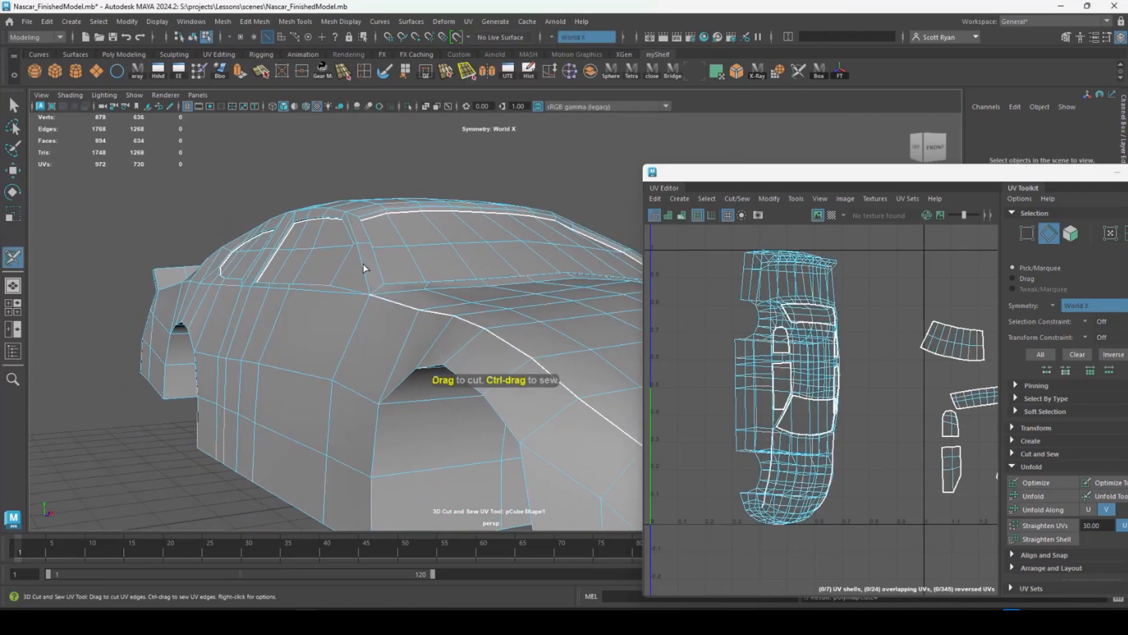
# Step: Extend the UV seam from the windshield's base corner up the front pillar and along the roof's side edge to behind the rear side window
pyautogui.keyDown('alt'); pyautogui.moveTo(364, 269); pyautogui.dragTo(110, 209); pyautogui.keyUp('alt')
pyautogui.click(414, 276)
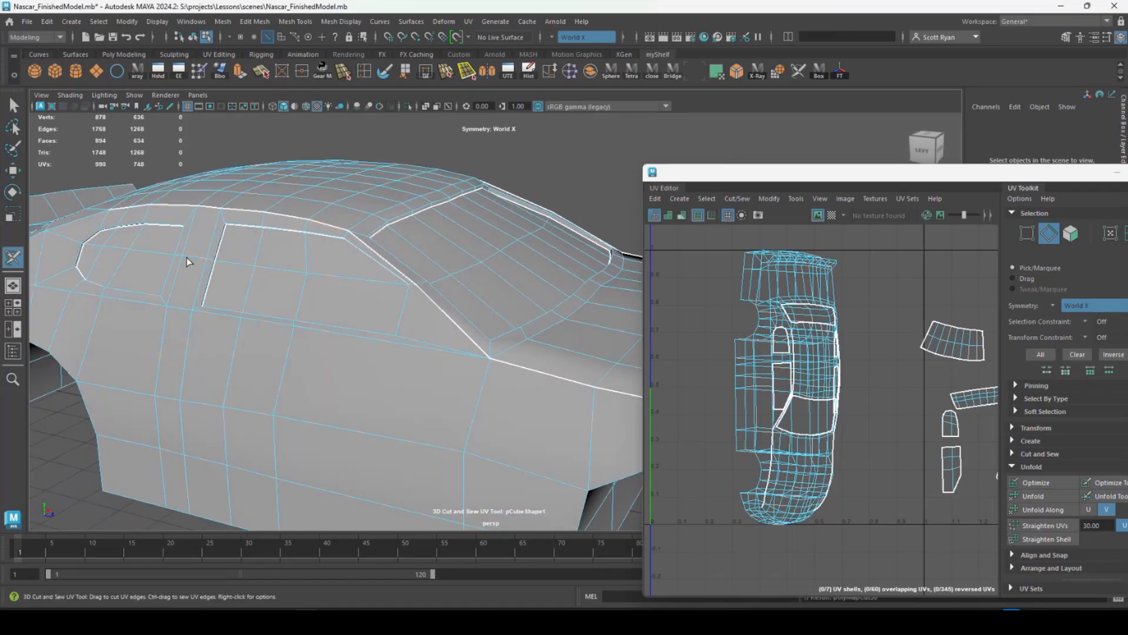
pyautogui.keyDown('alt'); pyautogui.moveTo(186, 256); pyautogui.dragTo(260, 228); pyautogui.keyUp('alt')
pyautogui.click(260, 230)
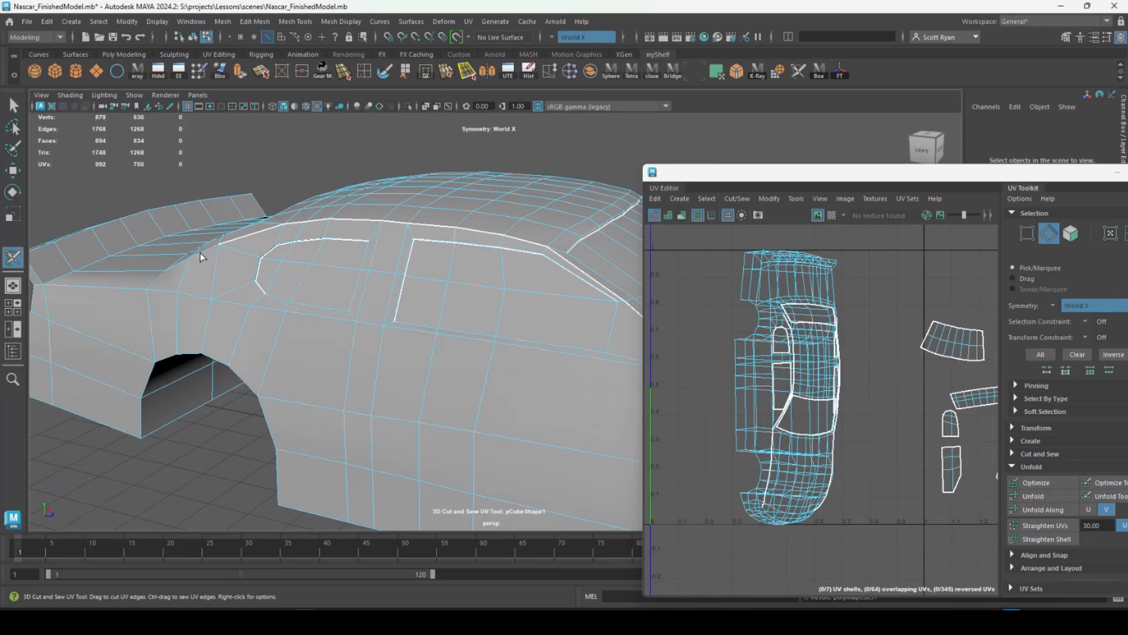
pyautogui.doubleClick(200, 252)
pyautogui.moveTo(182, 277)
pyautogui.keyDown('alt'); pyautogui.mouseDown()
pyautogui.moveTo(206, 335)
pyautogui.moveTo(394, 311)
pyautogui.mouseUp(); pyautogui.keyUp('alt')
pyautogui.hotkey('ctrl', 'z')
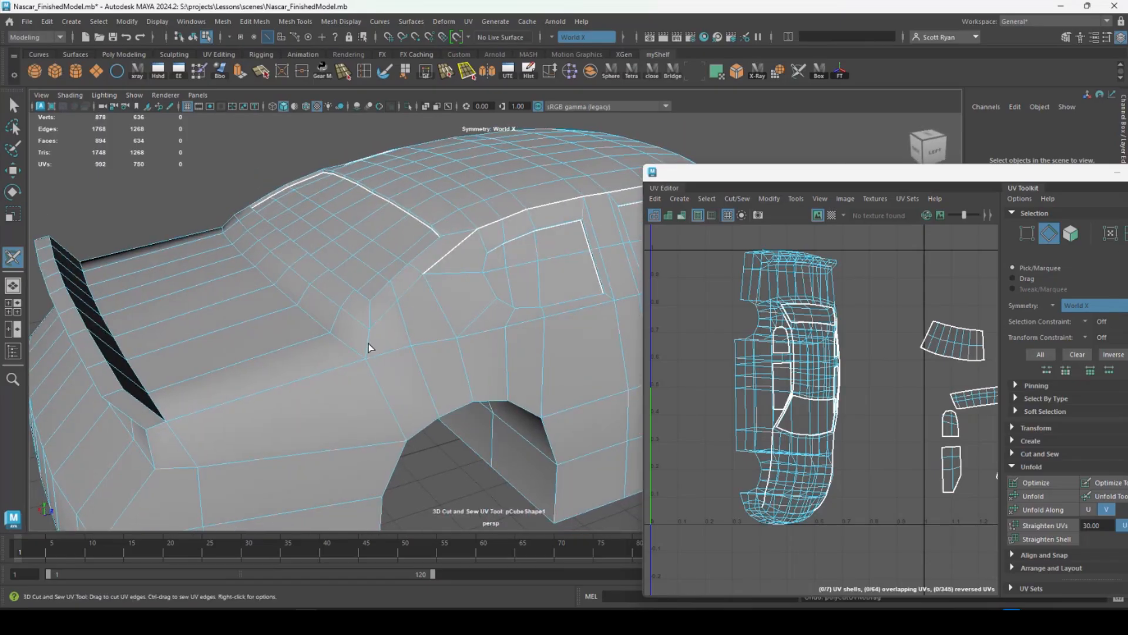
pyautogui.click(368, 343)
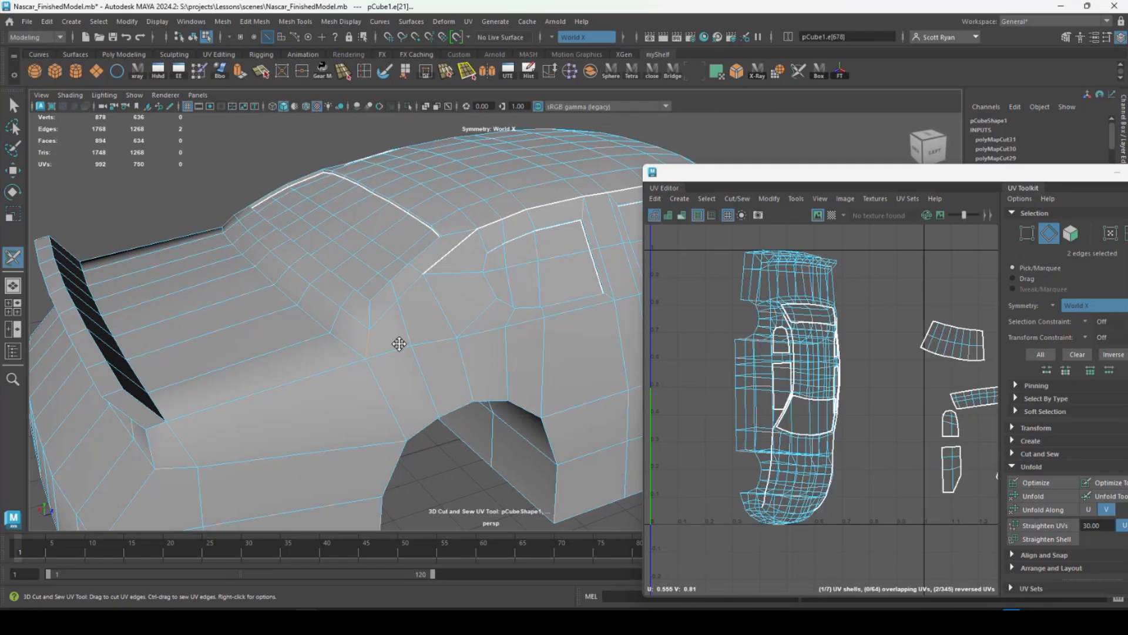
pyautogui.keyDown('alt'); pyautogui.moveTo(397, 343); pyautogui.dragTo(416, 319, button='middle'); pyautogui.keyUp('alt')
pyautogui.keyDown('alt'); pyautogui.moveTo(416, 319); pyautogui.dragTo(527, 417, button='right'); pyautogui.keyUp('alt')
pyautogui.doubleClick(420, 239)
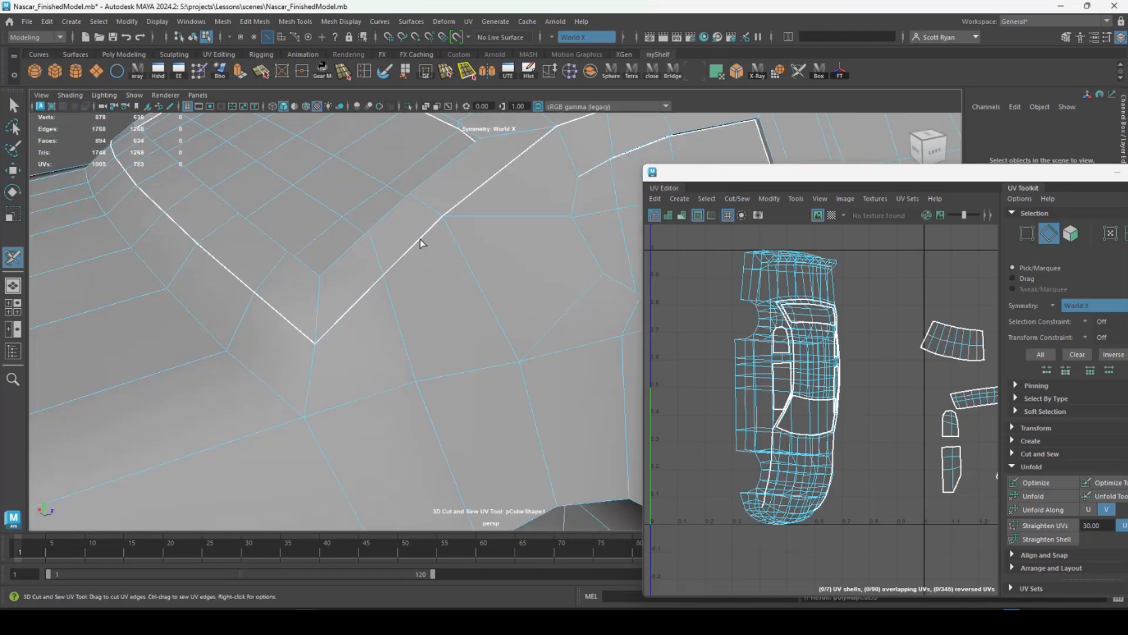
pyautogui.keyDown('alt'); pyautogui.moveTo(317, 222); pyautogui.dragTo(424, 366, button='middle'); pyautogui.keyUp('alt')
pyautogui.hotkey('ctrl', 'z')
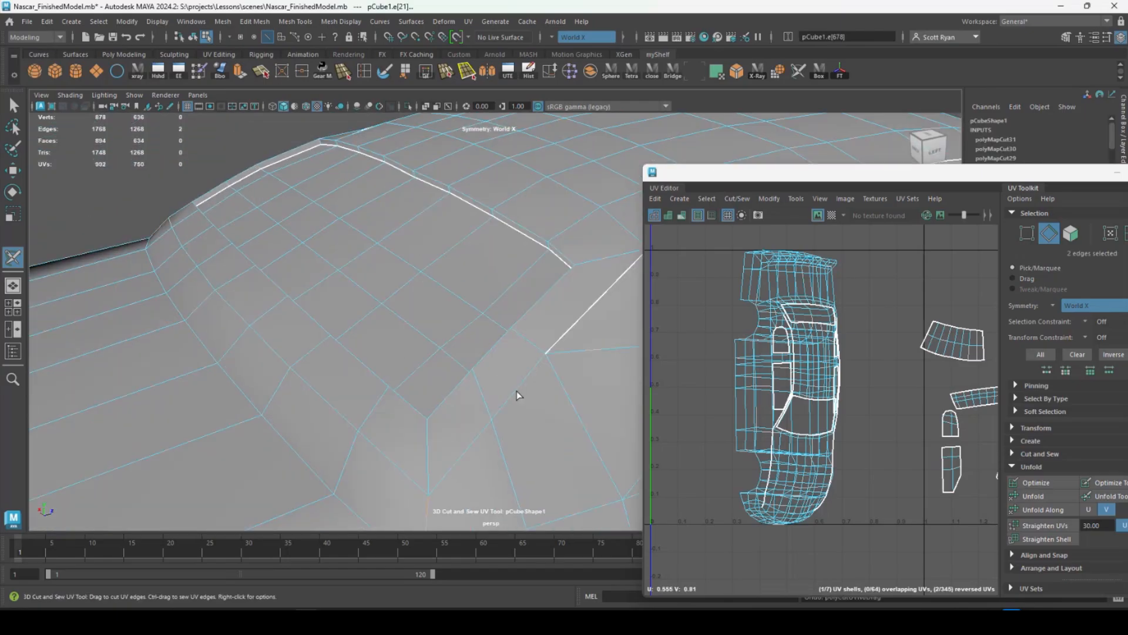
# Step: Continue the roof-side UV seam edge by edge down the rear pillar to the trunk's corner beside the rear windshield
pyautogui.keyDown('alt'); pyautogui.moveTo(516, 390); pyautogui.dragTo(460, 274, button='middle'); pyautogui.keyUp('alt')
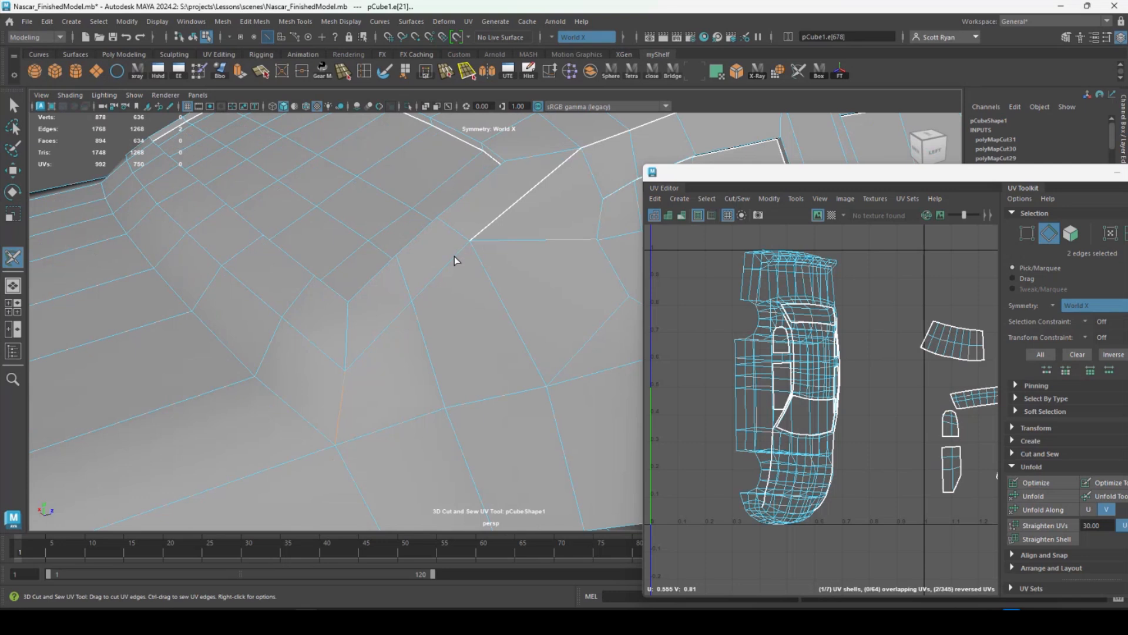
pyautogui.click(455, 256)
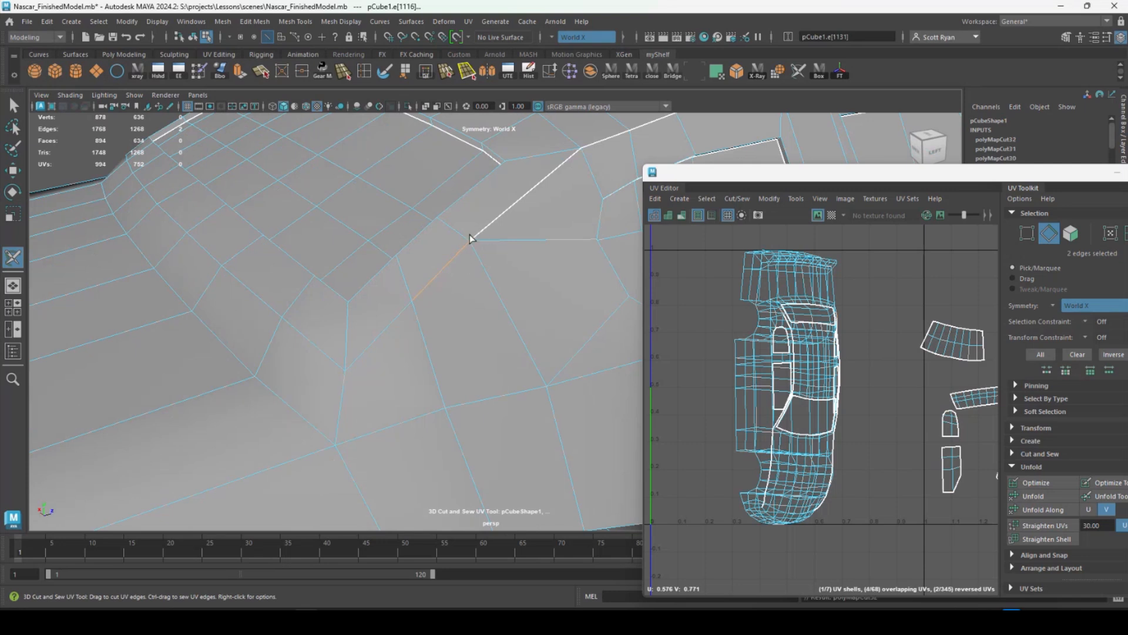
pyautogui.click(338, 419)
pyautogui.click(340, 398)
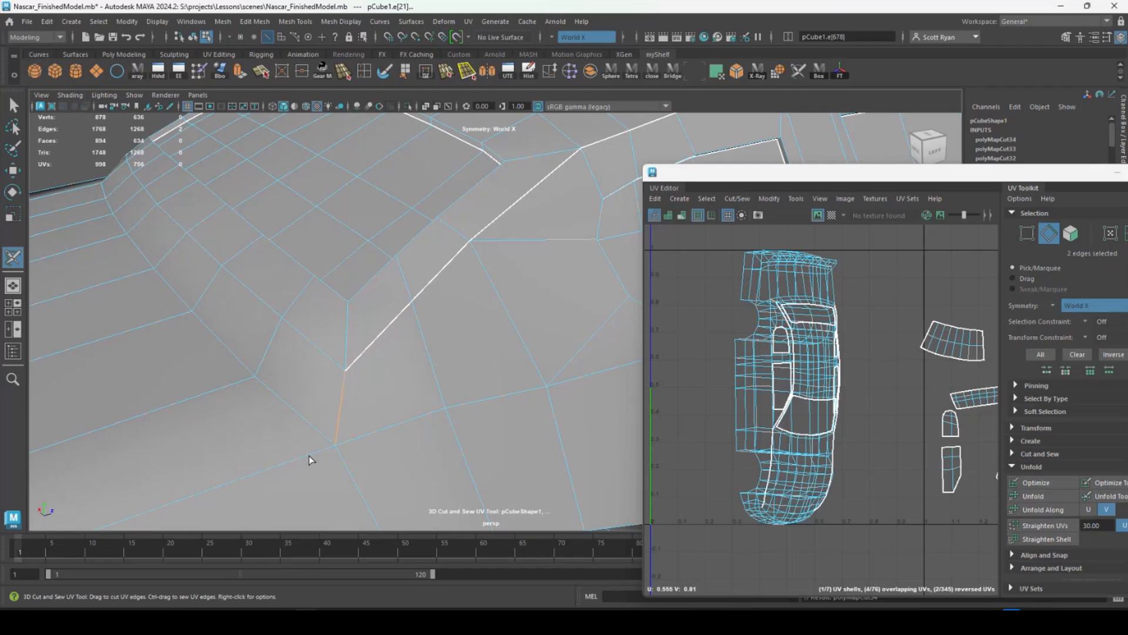
# Step: Cut UV seams along the trunk's side edges to the spoiler and around the spoiler's end edges
pyautogui.click(309, 455)
pyautogui.keyDown('alt'); pyautogui.moveTo(342, 449); pyautogui.dragTo(204, 337); pyautogui.keyUp('alt')
pyautogui.click(199, 313)
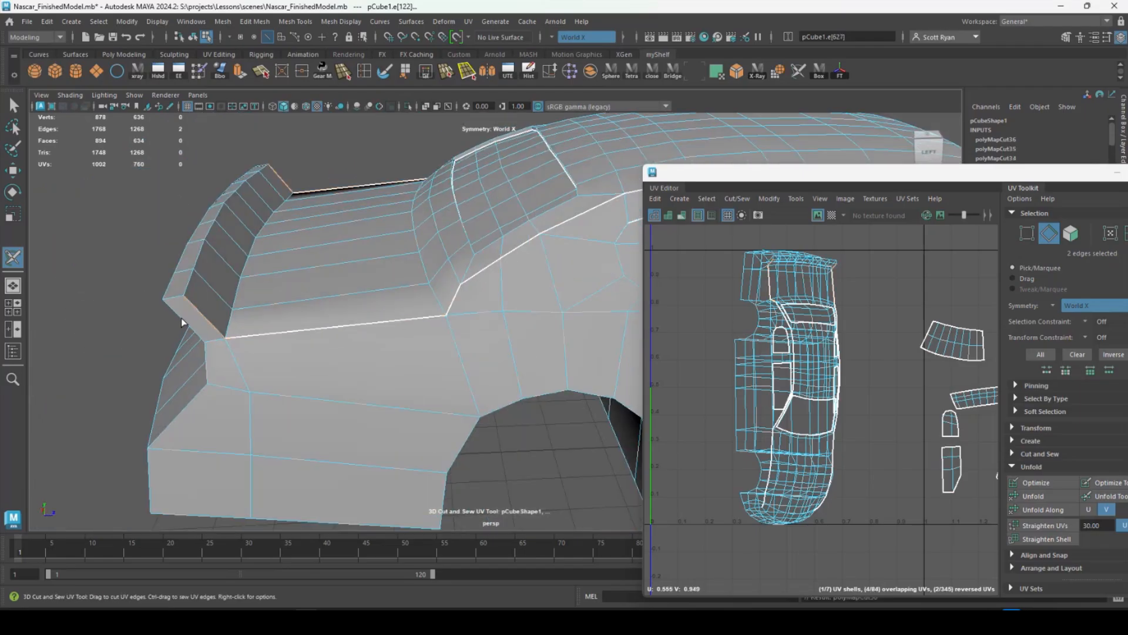
pyautogui.click(216, 338)
pyautogui.click(182, 320)
pyautogui.keyDown('alt'); pyautogui.moveTo(182, 320); pyautogui.dragTo(320, 298); pyautogui.keyUp('alt')
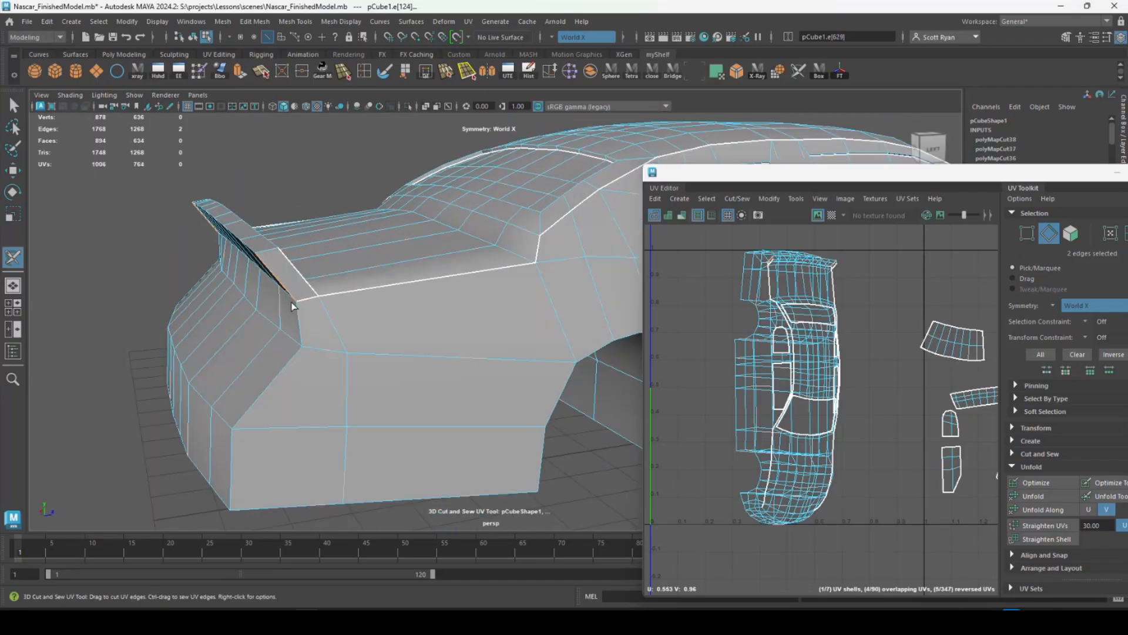
pyautogui.doubleClick(324, 295)
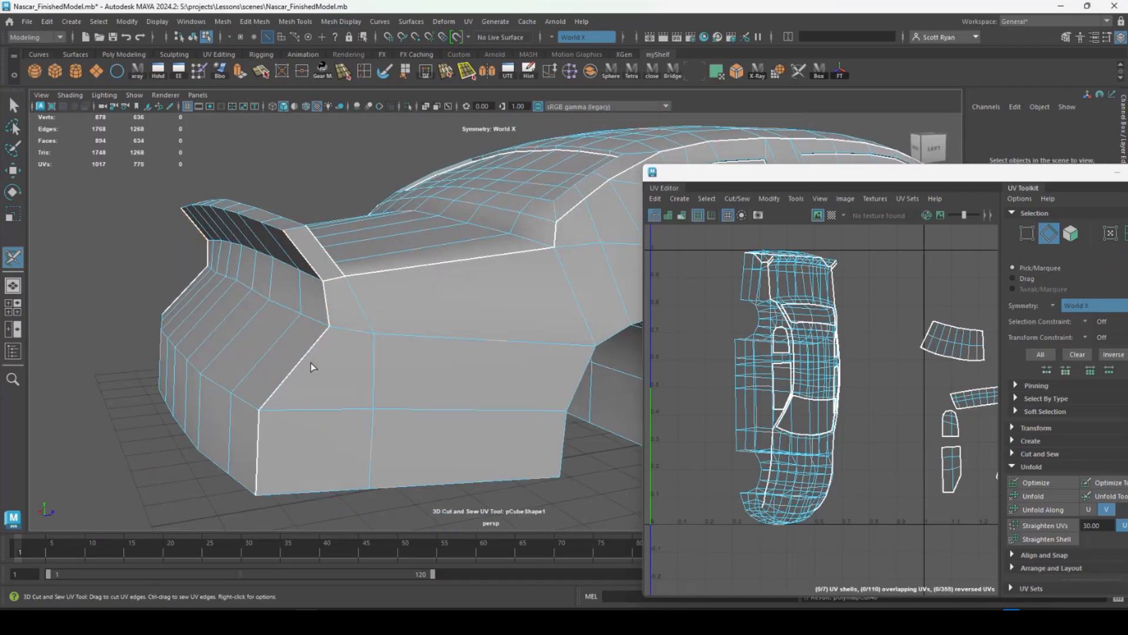
pyautogui.keyDown('alt'); pyautogui.moveTo(312, 365); pyautogui.dragTo(345, 258); pyautogui.keyUp('alt')
pyautogui.hotkey('ctrl', 'z')
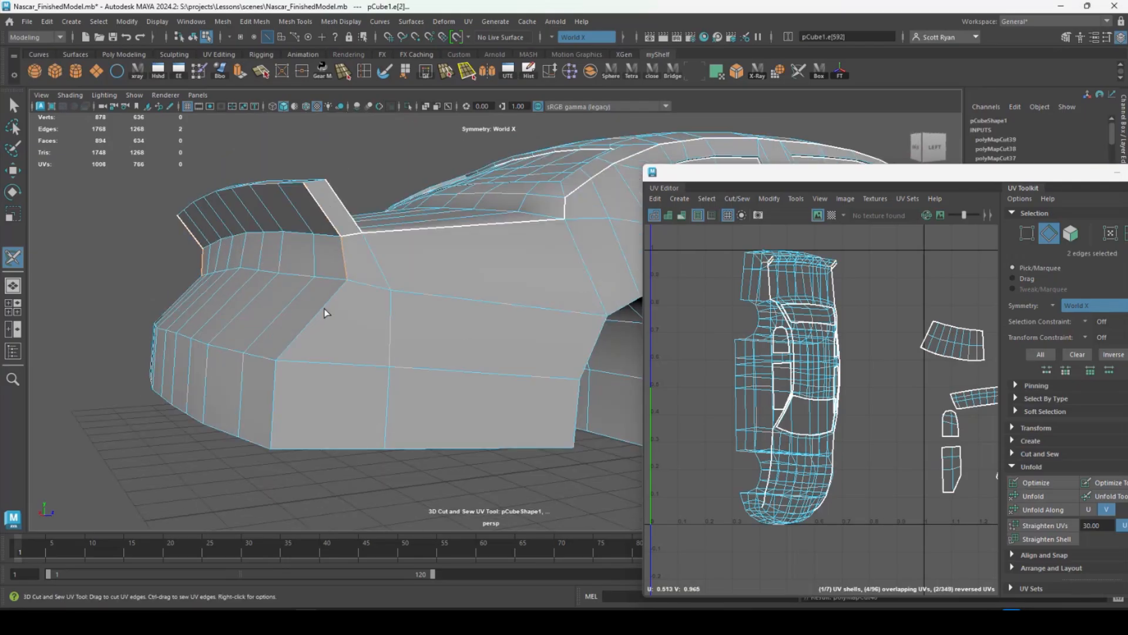
# Step: Cut UV seams down the rear bumper's corner edges below the spoiler and along the bumper's bottom edge
pyautogui.doubleClick(325, 311)
pyautogui.click(274, 385)
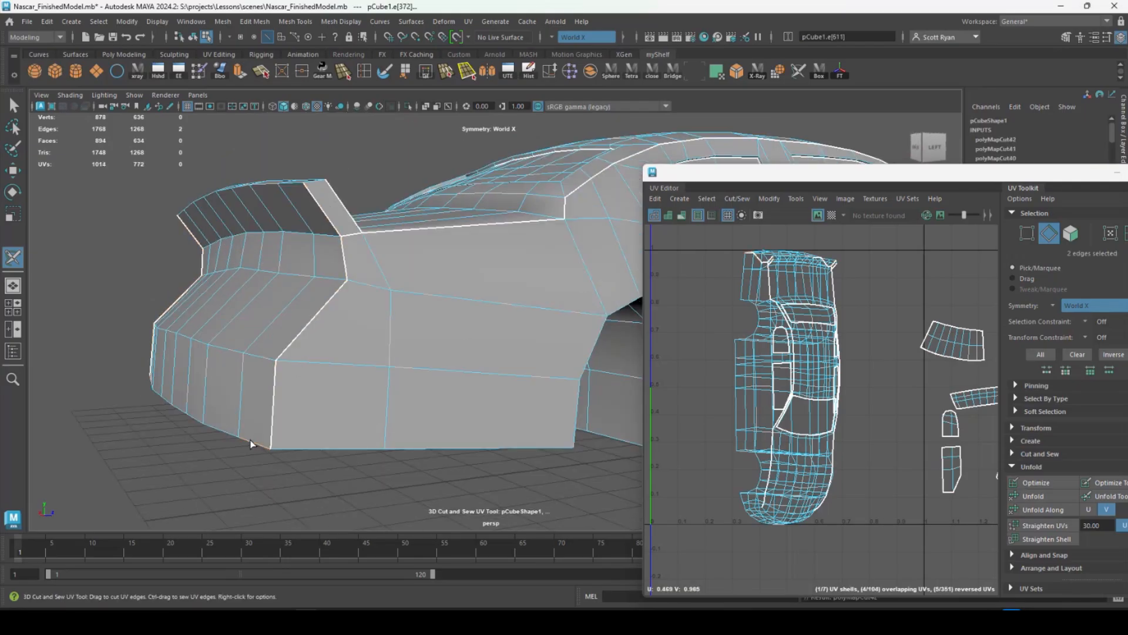
pyautogui.keyDown('alt'); pyautogui.moveTo(274, 385); pyautogui.dragTo(302, 397); pyautogui.keyUp('alt')
pyautogui.doubleClick(300, 312)
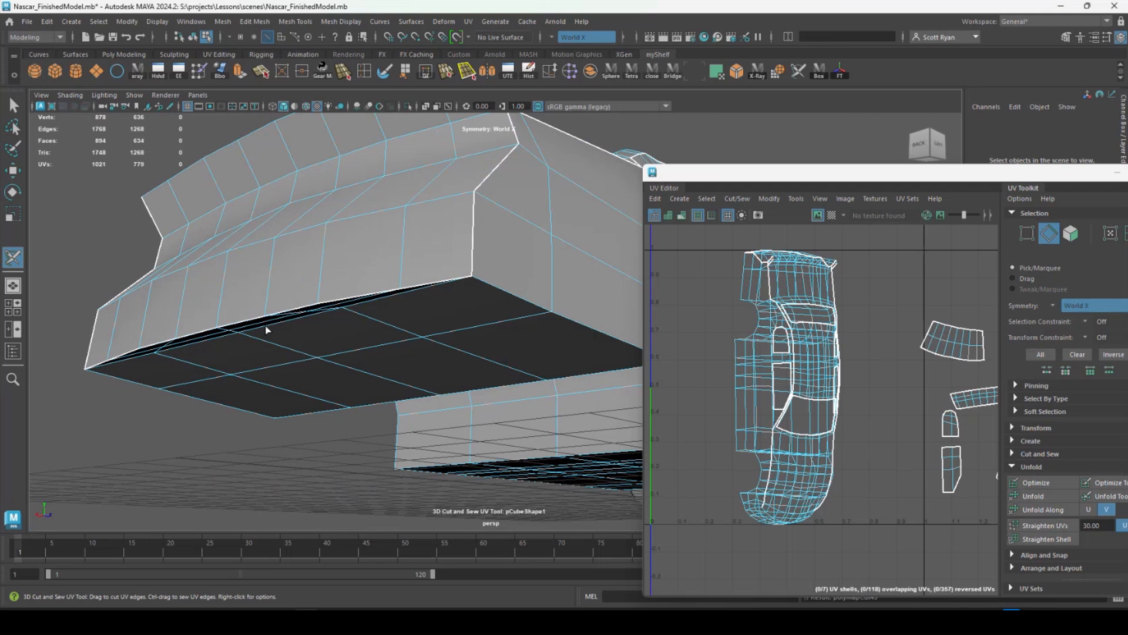
pyautogui.keyDown('alt'); pyautogui.moveTo(267, 330); pyautogui.dragTo(338, 383); pyautogui.keyUp('alt')
pyautogui.scroll(-4, 338, 382)
pyautogui.keyDown('alt'); pyautogui.moveTo(338, 383); pyautogui.dragTo(98, 453, button='middle'); pyautogui.keyUp('alt')
pyautogui.keyDown('alt'); pyautogui.moveTo(98, 453); pyautogui.dragTo(425, 468); pyautogui.keyUp('alt')
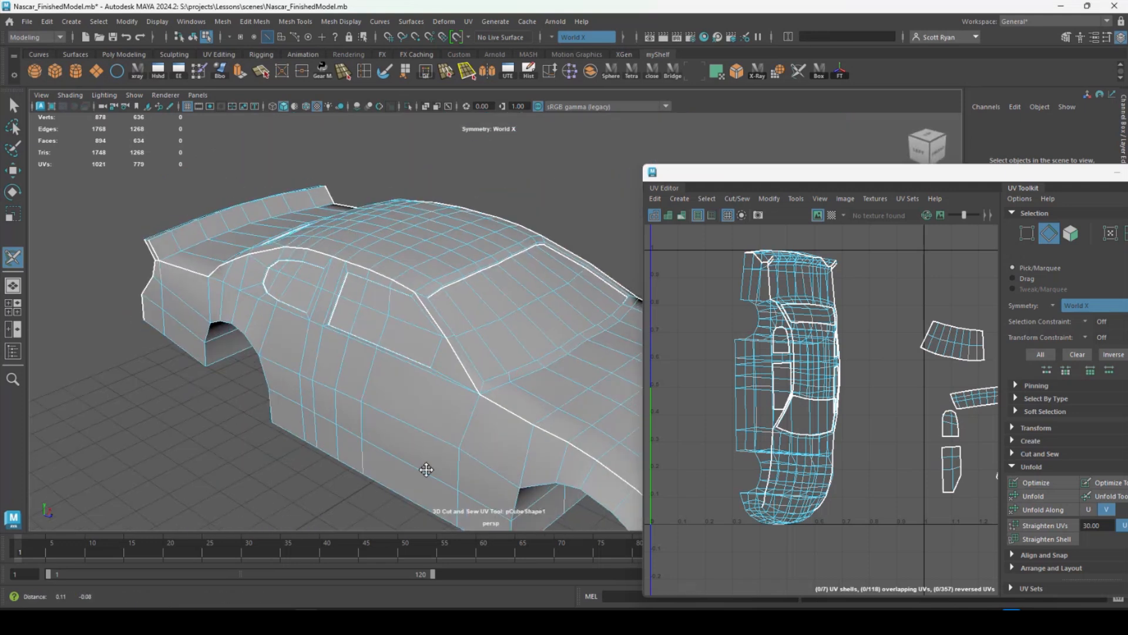
pyautogui.keyDown('alt'); pyautogui.moveTo(426, 468); pyautogui.dragTo(264, 357, button='middle'); pyautogui.keyUp('alt')
pyautogui.scroll(2, 346, 384)
pyautogui.doubleClick(355, 384)
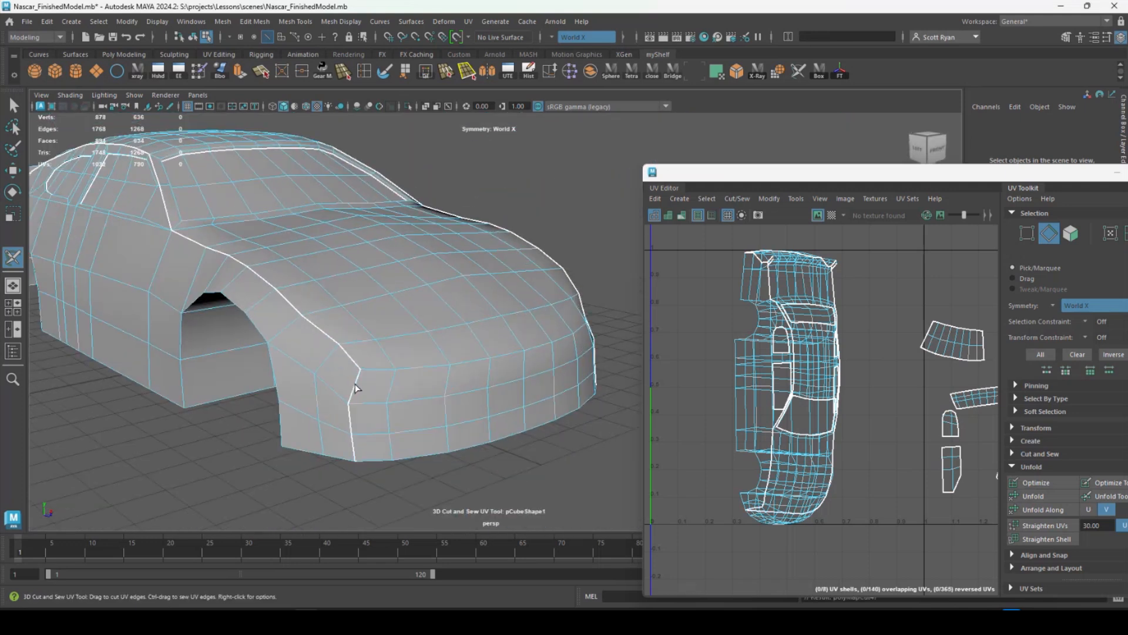
pyautogui.keyDown('alt'); pyautogui.moveTo(355, 385); pyautogui.dragTo(408, 352); pyautogui.keyUp('alt')
pyautogui.hotkey('ctrl', 'z')
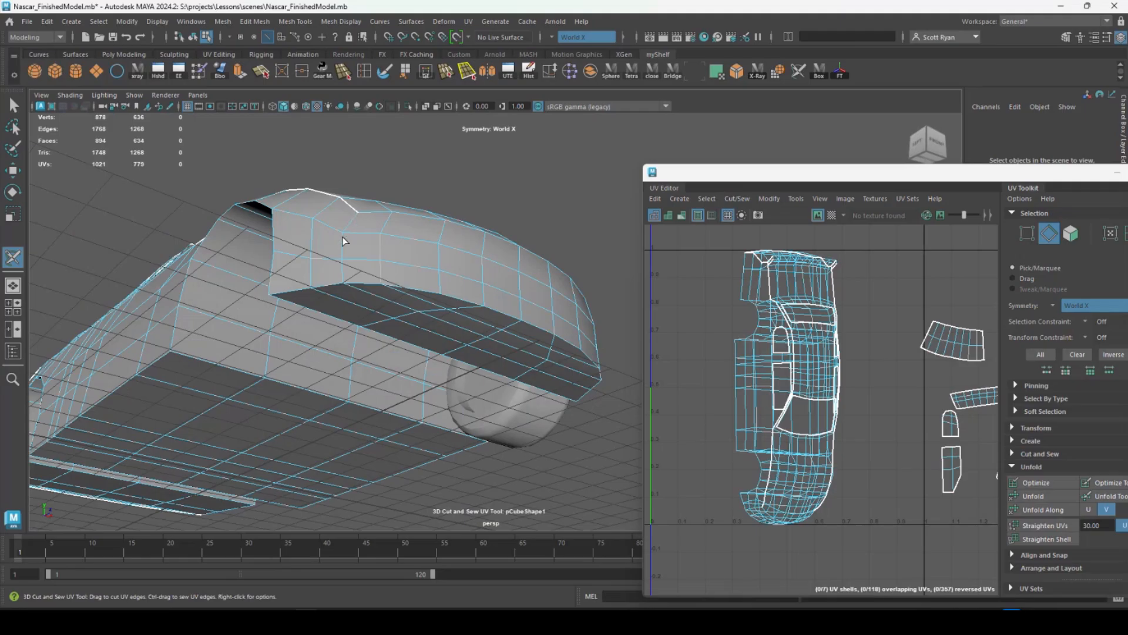
# Step: Cut UV seams from the end of the hood seam down the front bumper's corner and along the bumper's bottom front edge
pyautogui.click(351, 223)
pyautogui.click(342, 241)
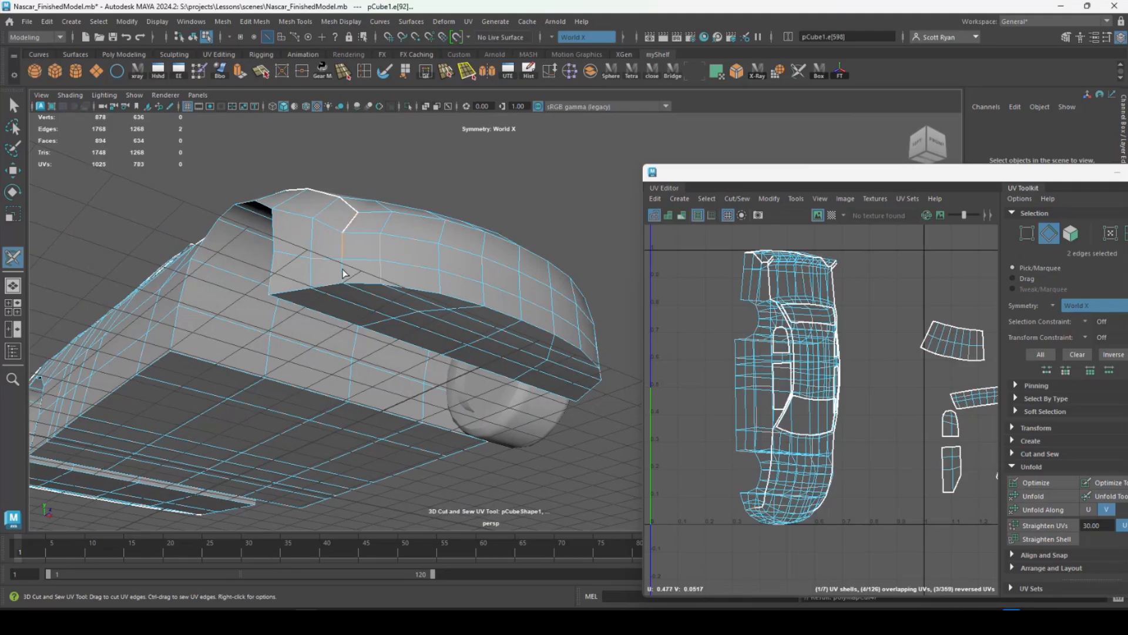
pyautogui.click(342, 270)
pyautogui.click(371, 285)
pyautogui.click(417, 292)
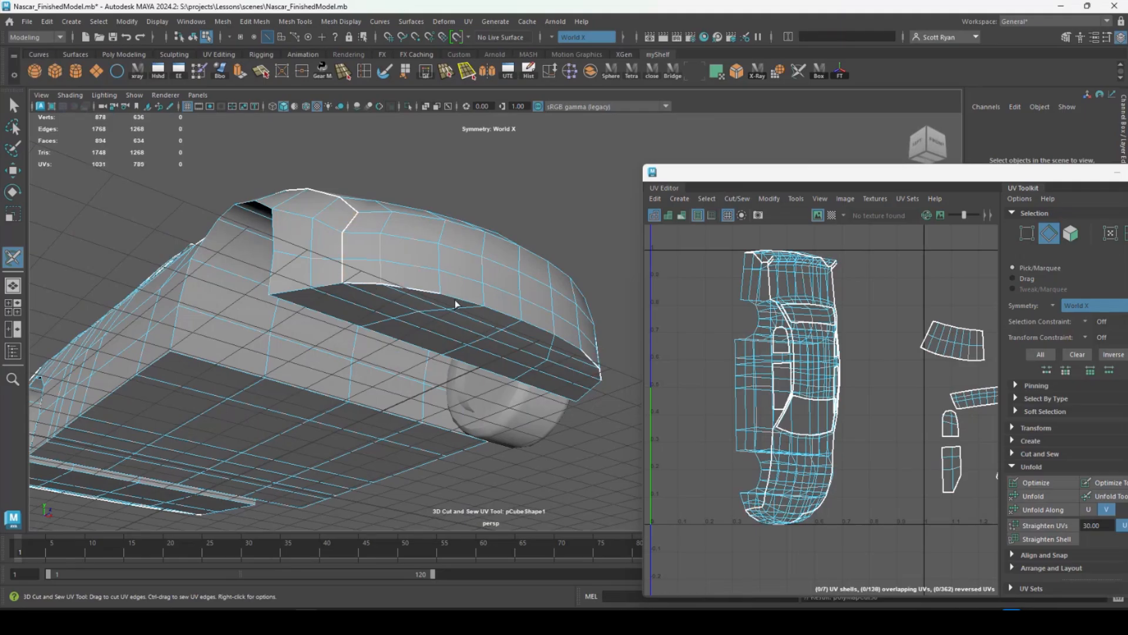
pyautogui.doubleClick(460, 301)
# Step: Cut UV seams along the front fender's bottom edge, around the front wheel arch, and along the body side's lower edge
pyautogui.moveTo(461, 302)
pyautogui.keyDown('alt'); pyautogui.mouseDown()
pyautogui.moveTo(462, 347)
pyautogui.moveTo(449, 284)
pyautogui.mouseUp(); pyautogui.keyUp('alt')
pyautogui.click(285, 237)
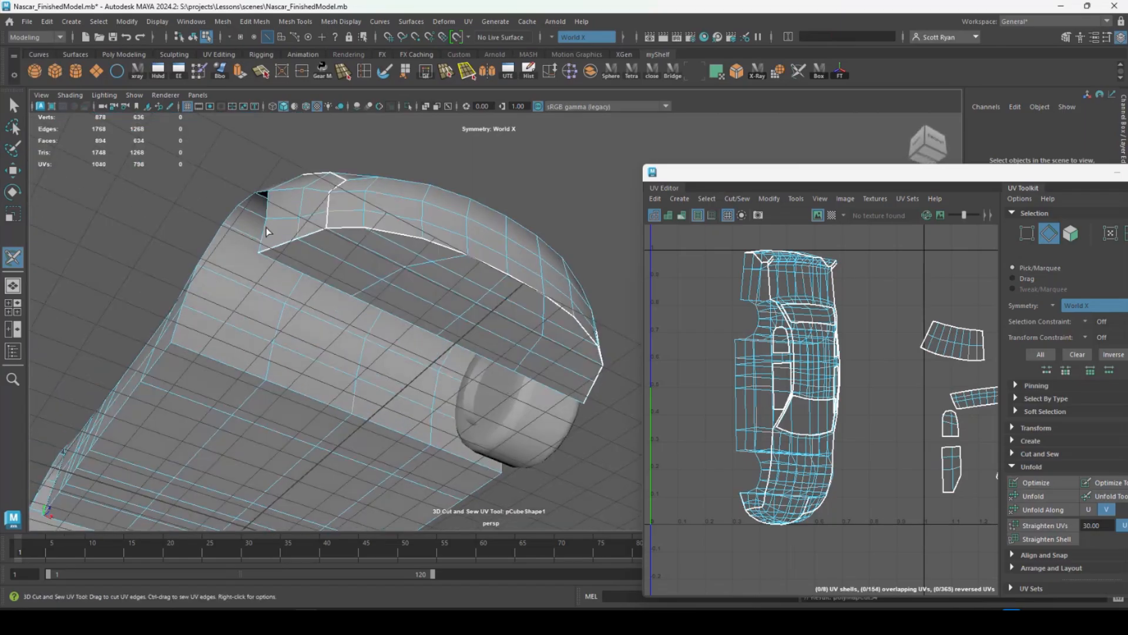
pyautogui.click(264, 232)
pyautogui.moveTo(251, 200); pyautogui.dragTo(184, 300)
pyautogui.doubleClick(164, 350)
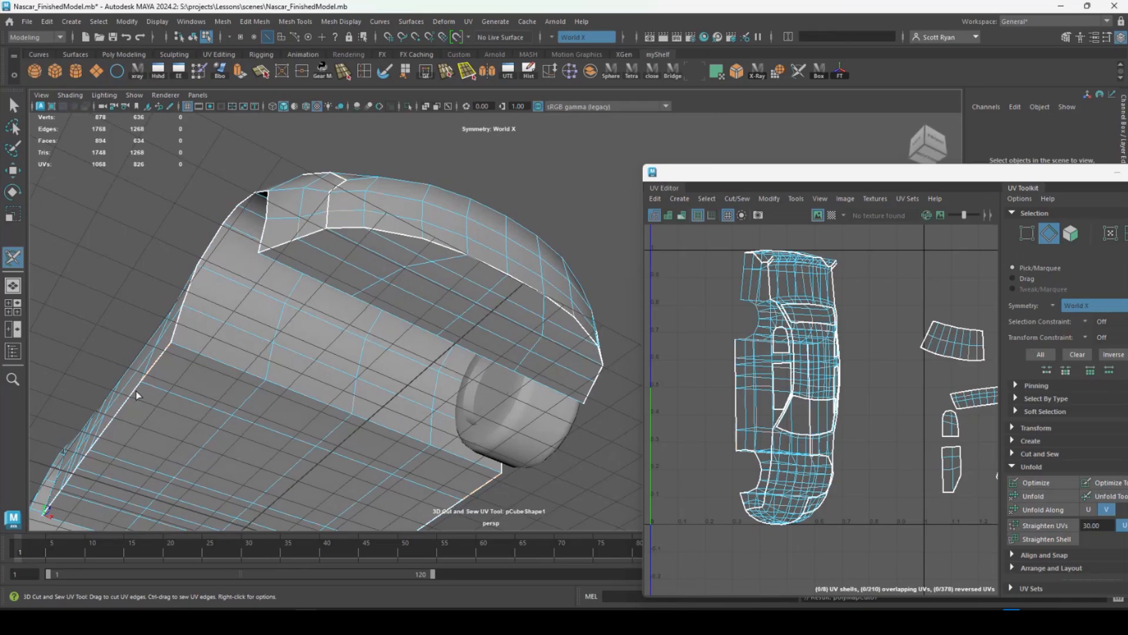
# Step: Cut UV seams around the rear wheel arch and along the bottom edge of the body behind it
pyautogui.moveTo(374, 283)
pyautogui.keyDown('alt'); pyautogui.mouseDown()
pyautogui.moveTo(426, 323)
pyautogui.moveTo(456, 396)
pyautogui.moveTo(509, 383)
pyautogui.mouseUp(); pyautogui.keyUp('alt')
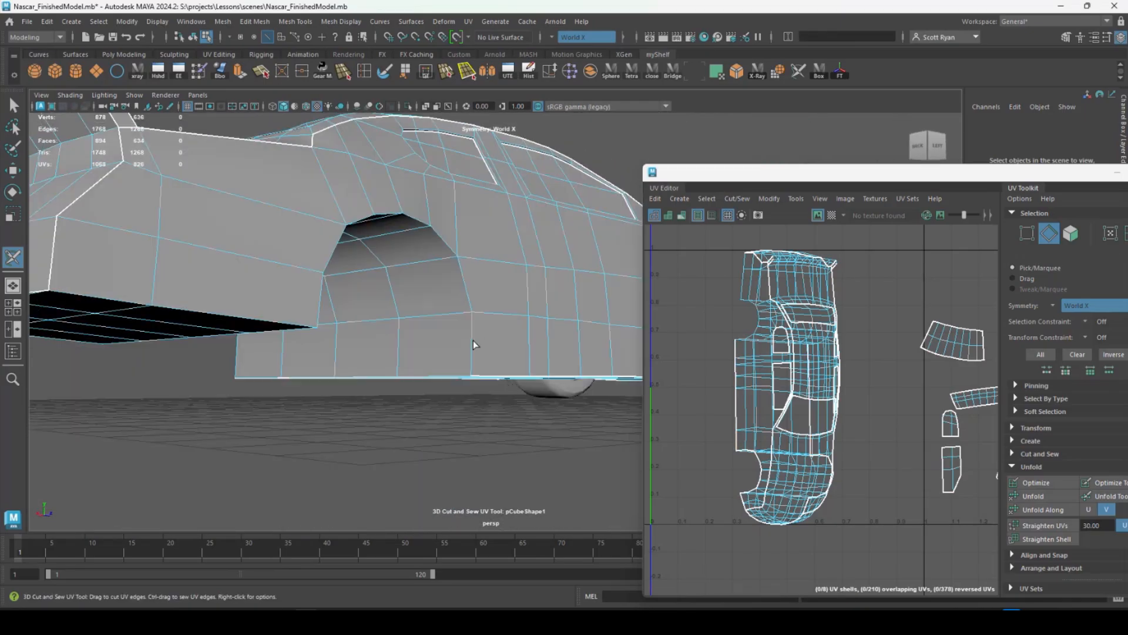
pyautogui.moveTo(474, 344)
pyautogui.mouseDown()
pyautogui.moveTo(436, 259)
pyautogui.moveTo(382, 217)
pyautogui.moveTo(327, 254)
pyautogui.moveTo(317, 326)
pyautogui.mouseUp()
pyautogui.doubleClick(244, 318)
pyautogui.keyDown('alt'); pyautogui.moveTo(245, 318); pyautogui.dragTo(209, 308, button='right'); pyautogui.keyUp('alt')
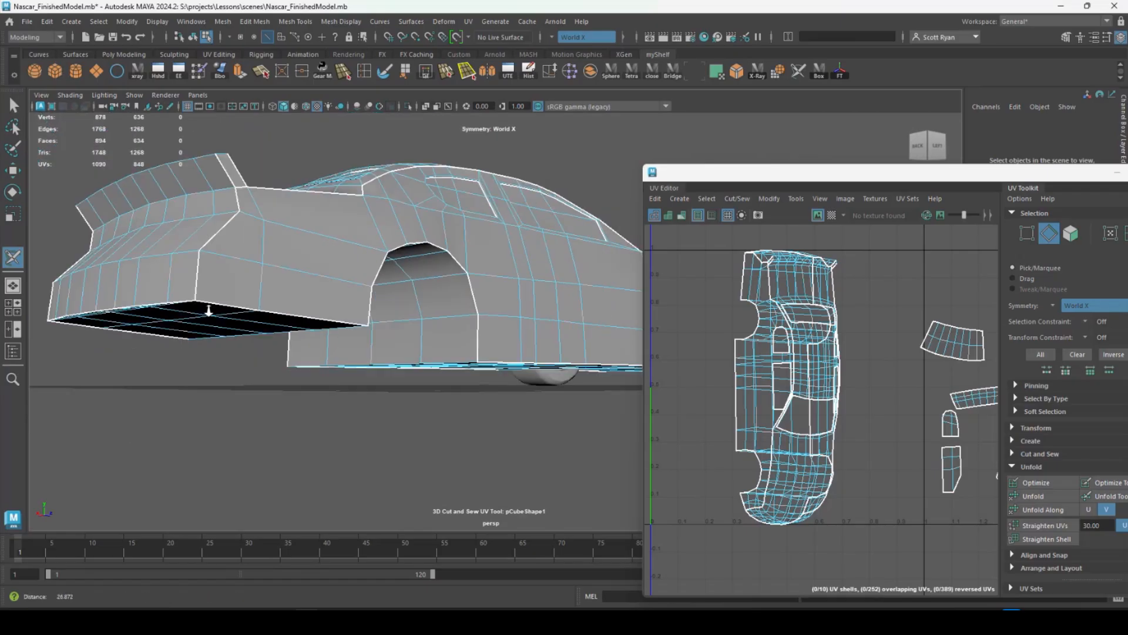
# Step: Select all the overlapping car body UV shells and unfold them
pyautogui.keyDown('alt'); pyautogui.moveTo(209, 307); pyautogui.dragTo(311, 399); pyautogui.keyUp('alt')
pyautogui.press('w')
pyautogui.moveTo(813, 368); pyautogui.dragTo(766, 348, button='right')
pyautogui.moveTo(720, 243); pyautogui.dragTo(891, 564)
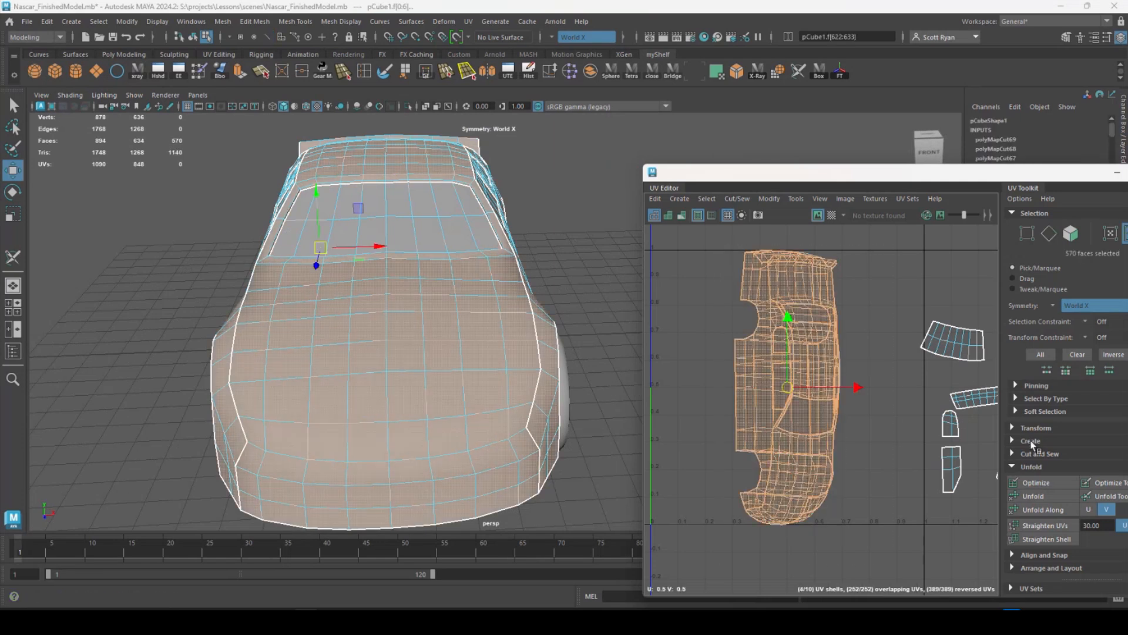
pyautogui.click(1045, 497)
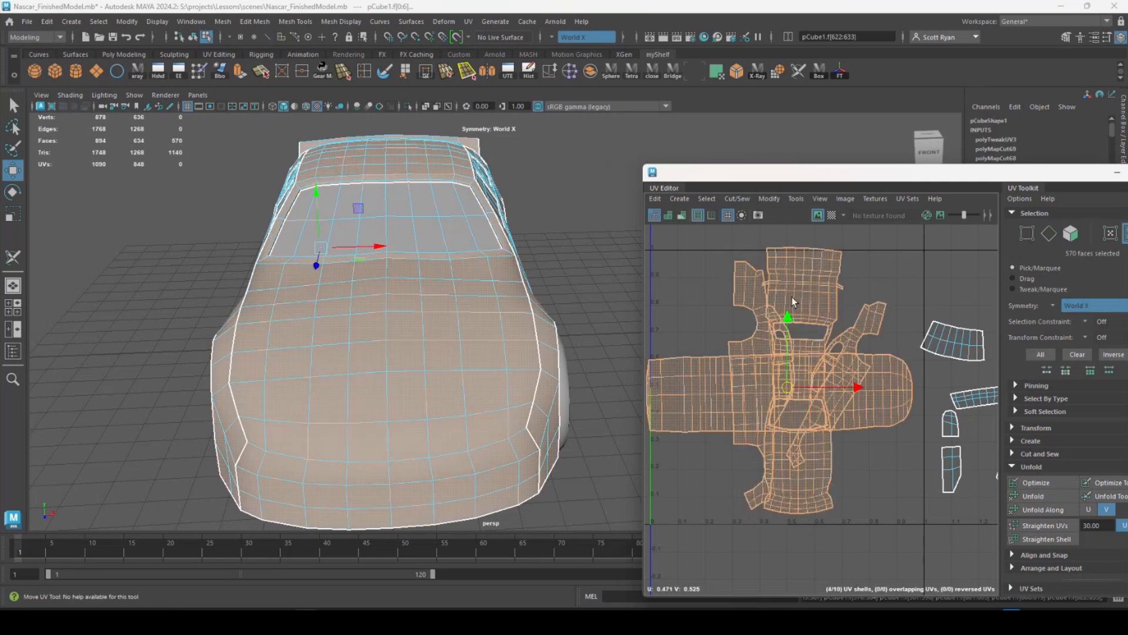
# Step: Separate the unfolded body UV shells by moving the top strip, the two side shells and the remaining long shell apart
pyautogui.click(835, 353)
pyautogui.scroll(-1, 837, 354)
pyautogui.scroll(-1, 837, 354)
pyautogui.moveTo(837, 354); pyautogui.dragTo(696, 339)
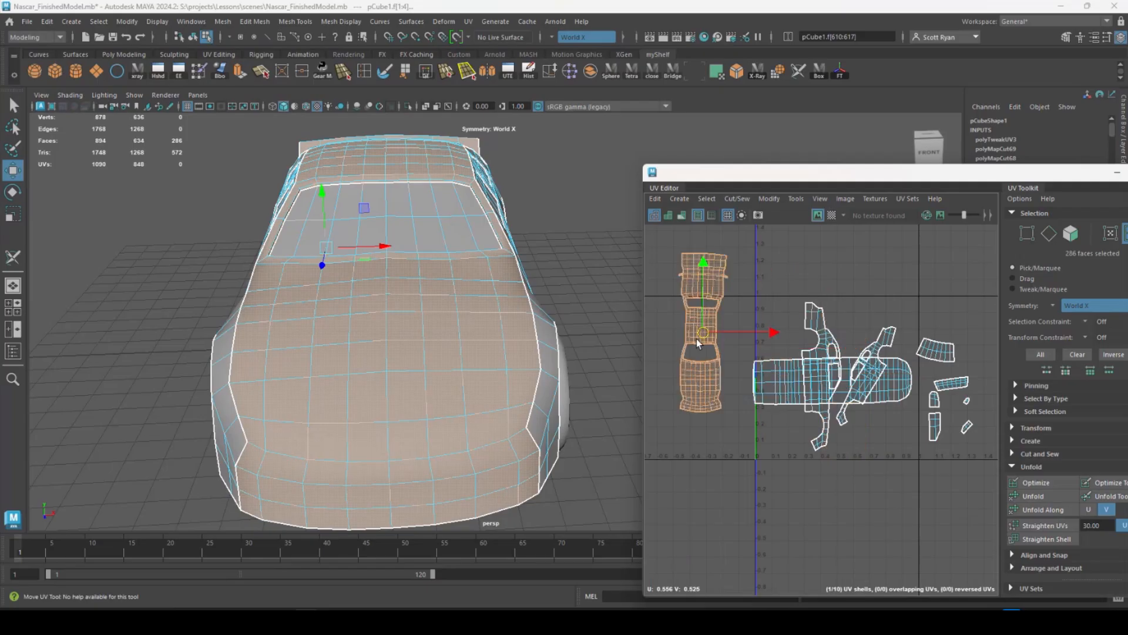
pyautogui.click(844, 376)
pyautogui.moveTo(843, 376); pyautogui.dragTo(843, 277)
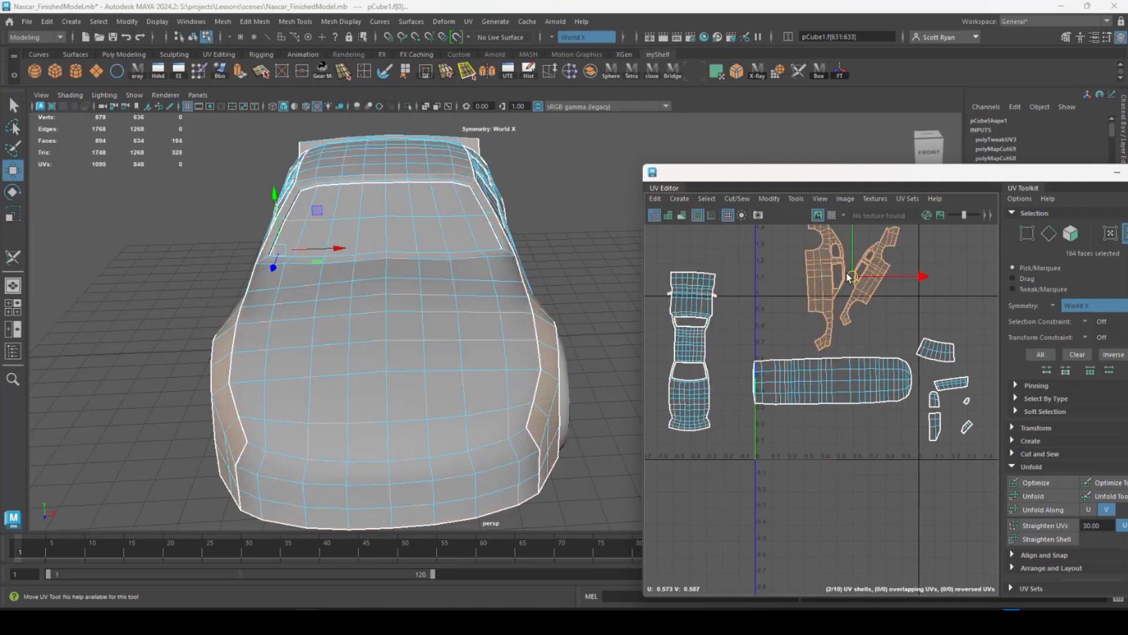
pyautogui.click(844, 369)
pyautogui.moveTo(834, 380); pyautogui.dragTo(817, 428)
pyautogui.scroll(-2, 862, 422)
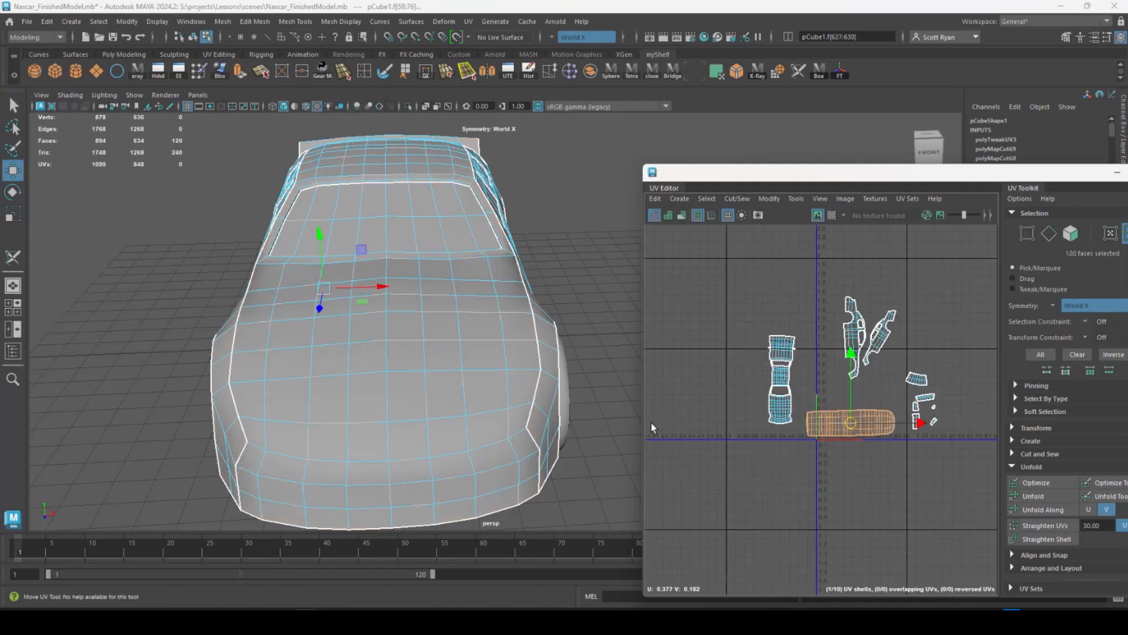
# Step: Select the front wheel as an object, isolate it and frame it in the viewport
pyautogui.keyDown('alt'); pyautogui.moveTo(459, 400); pyautogui.dragTo(450, 335); pyautogui.keyUp('alt')
pyautogui.moveTo(492, 317); pyautogui.dragTo(541, 247, button='right')
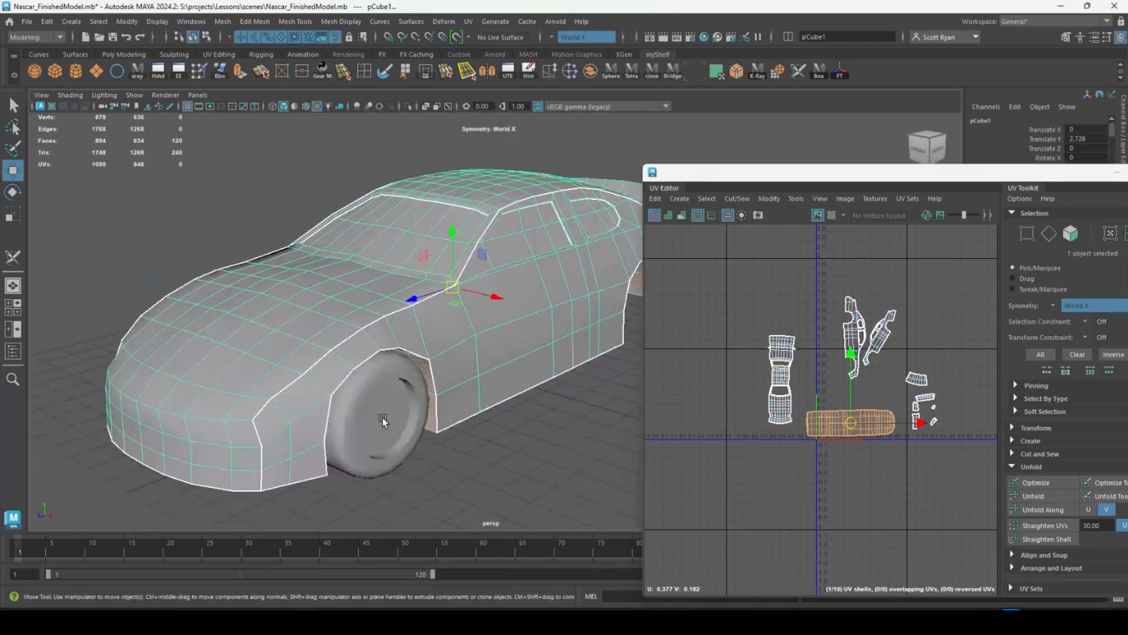
pyautogui.click(382, 417)
pyautogui.click(408, 105)
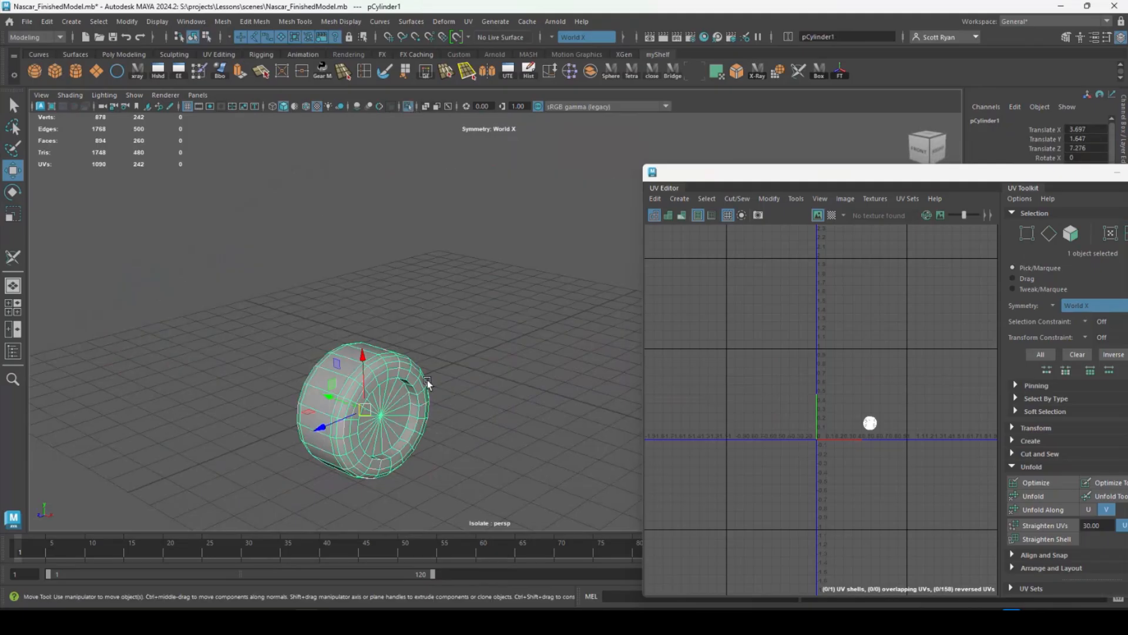
pyautogui.press('f')
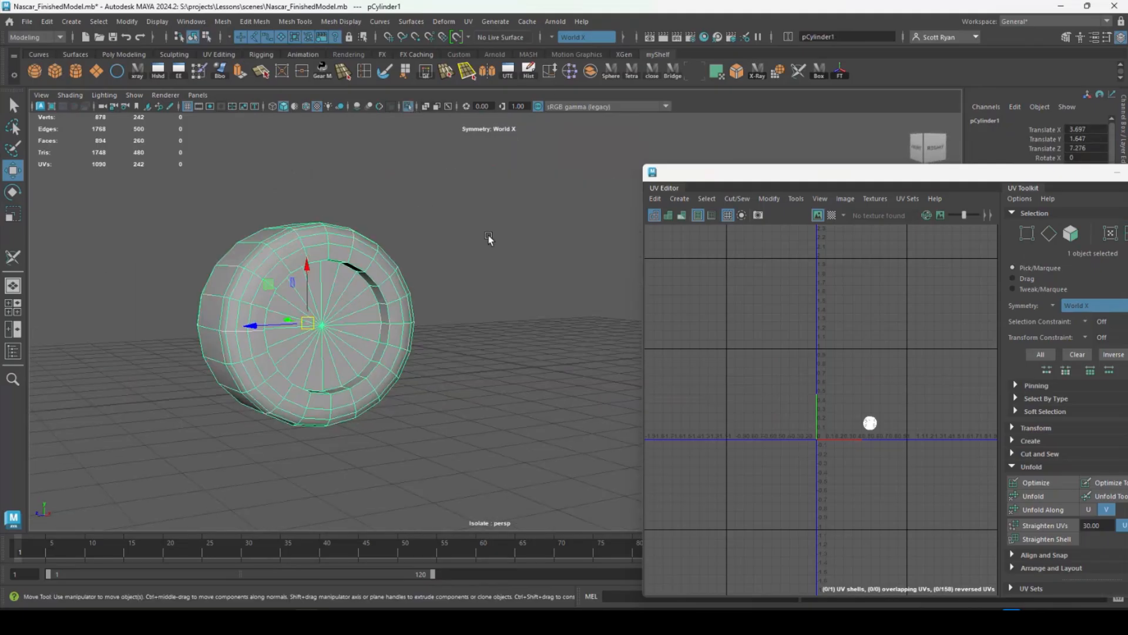
pyautogui.keyDown('alt'); pyautogui.moveTo(488, 237); pyautogui.dragTo(403, 196); pyautogui.keyUp('alt')
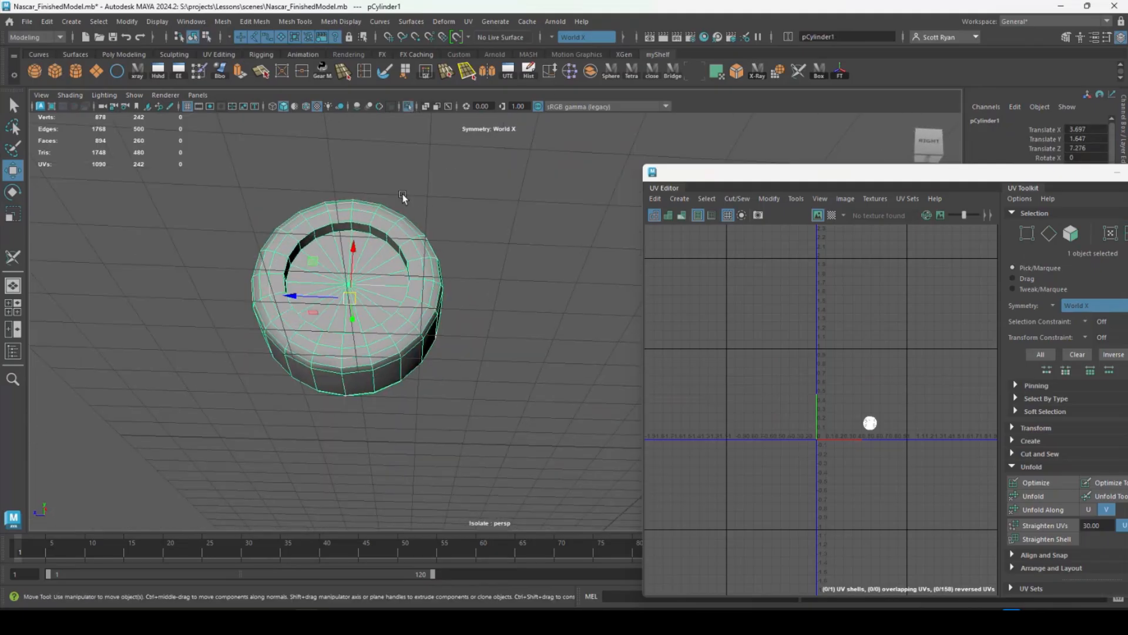
# Step: With the 3D Cut and Sew UV Tool, cut seams around both edges of the tire tread and one across the tread
pyautogui.click(468, 21)
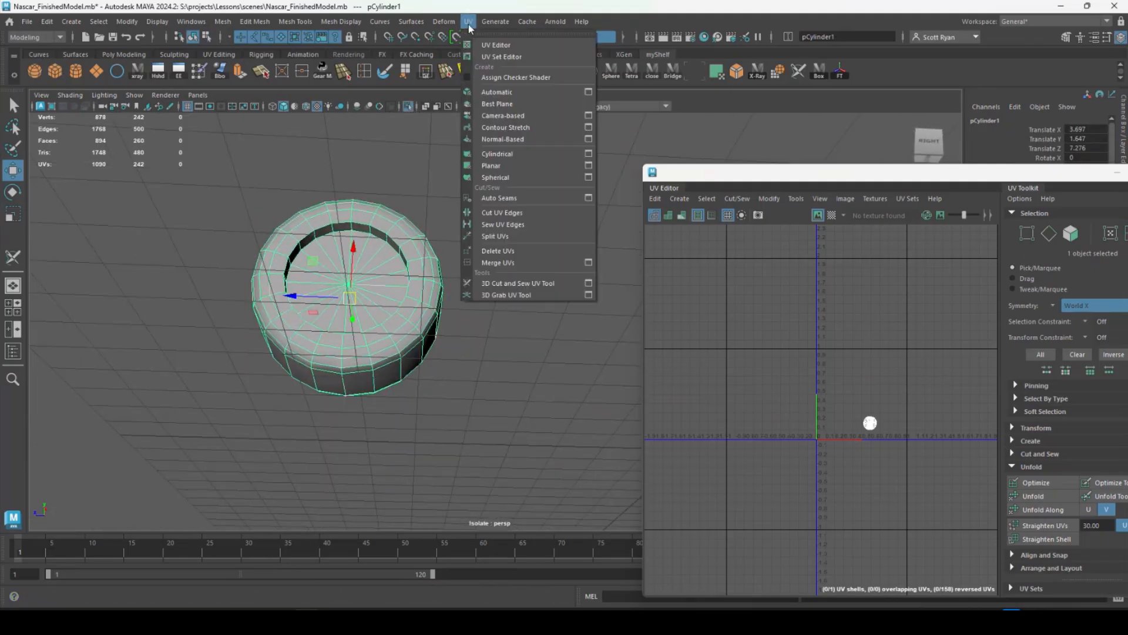
pyautogui.click(523, 286)
pyautogui.keyDown('alt'); pyautogui.moveTo(449, 290); pyautogui.dragTo(379, 200); pyautogui.keyUp('alt')
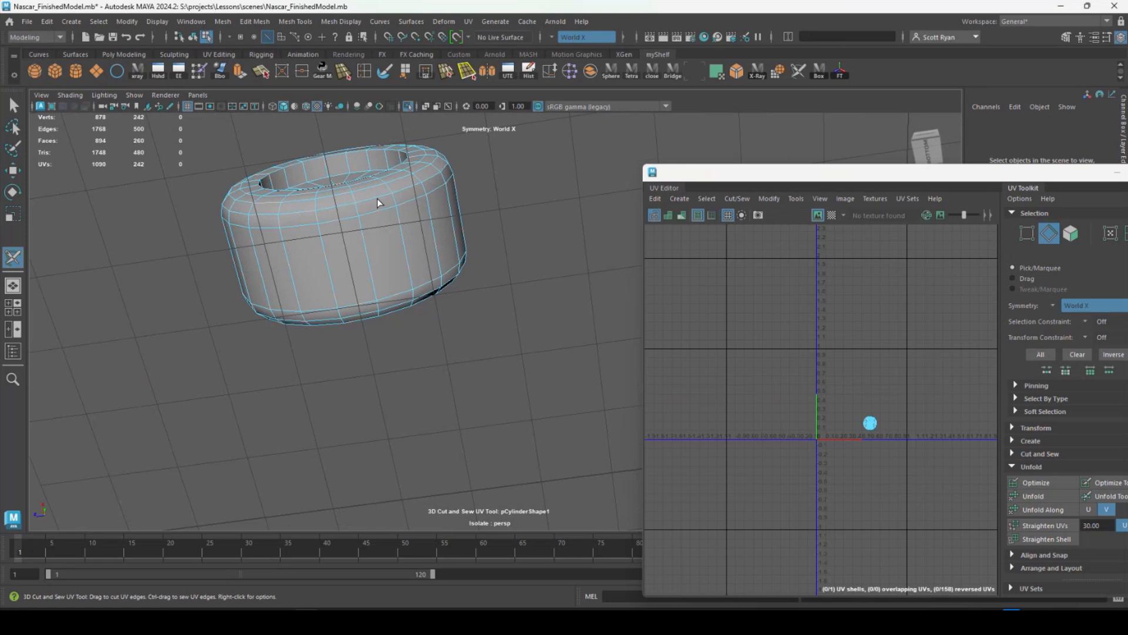
pyautogui.doubleClick(377, 203)
pyautogui.keyDown('alt'); pyautogui.moveTo(414, 270); pyautogui.dragTo(353, 314); pyautogui.keyUp('alt')
pyautogui.doubleClick(403, 259)
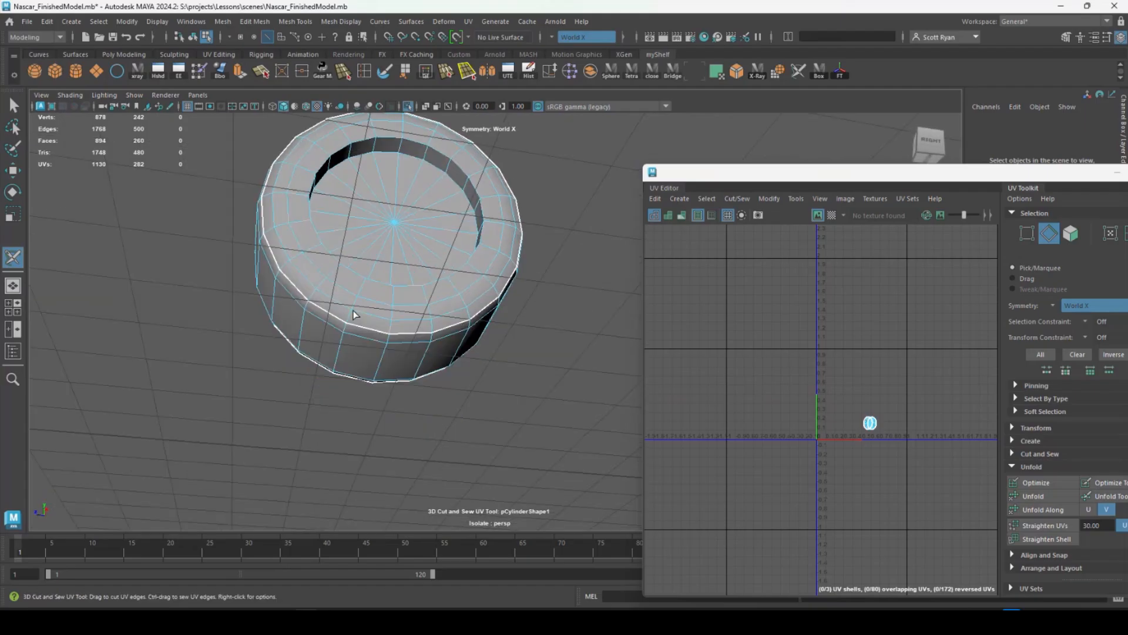
pyautogui.click(382, 359)
pyautogui.keyDown('alt'); pyautogui.moveTo(382, 359); pyautogui.dragTo(305, 160); pyautogui.keyUp('alt')
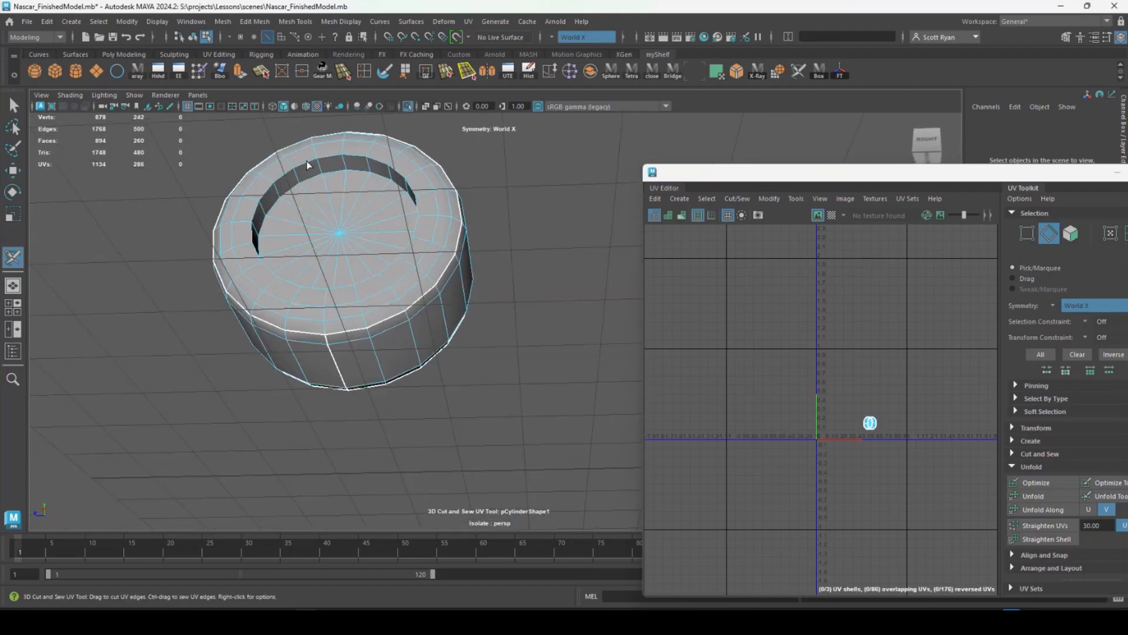
# Step: Cut UV seams around the outer and inner edges of the rim recess on both wheel sides and across the recess wall
pyautogui.doubleClick(306, 165)
pyautogui.doubleClick(309, 176)
pyautogui.keyDown('alt'); pyautogui.moveTo(358, 253); pyautogui.dragTo(122, 288); pyautogui.keyUp('alt')
pyautogui.keyDown('alt'); pyautogui.moveTo(442, 369); pyautogui.dragTo(310, 346, button='middle'); pyautogui.keyUp('alt')
pyautogui.keyDown('alt'); pyautogui.moveTo(310, 345); pyautogui.dragTo(494, 344); pyautogui.keyUp('alt')
pyautogui.doubleClick(473, 344)
pyautogui.doubleClick(468, 322)
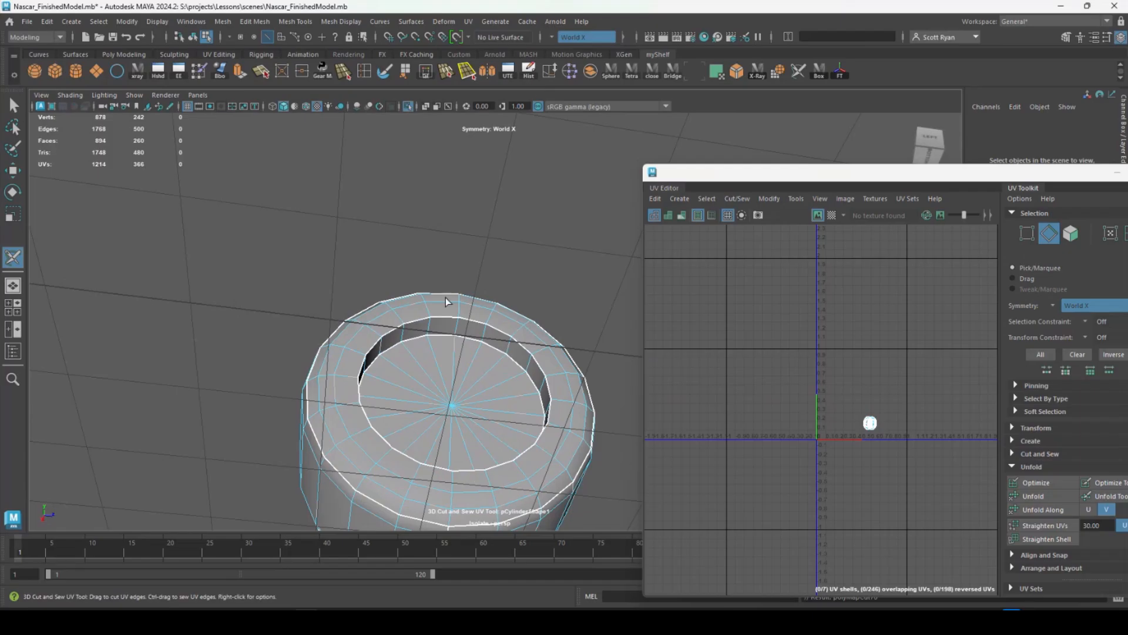
pyautogui.keyDown('alt'); pyautogui.moveTo(445, 298); pyautogui.dragTo(424, 303); pyautogui.keyUp('alt')
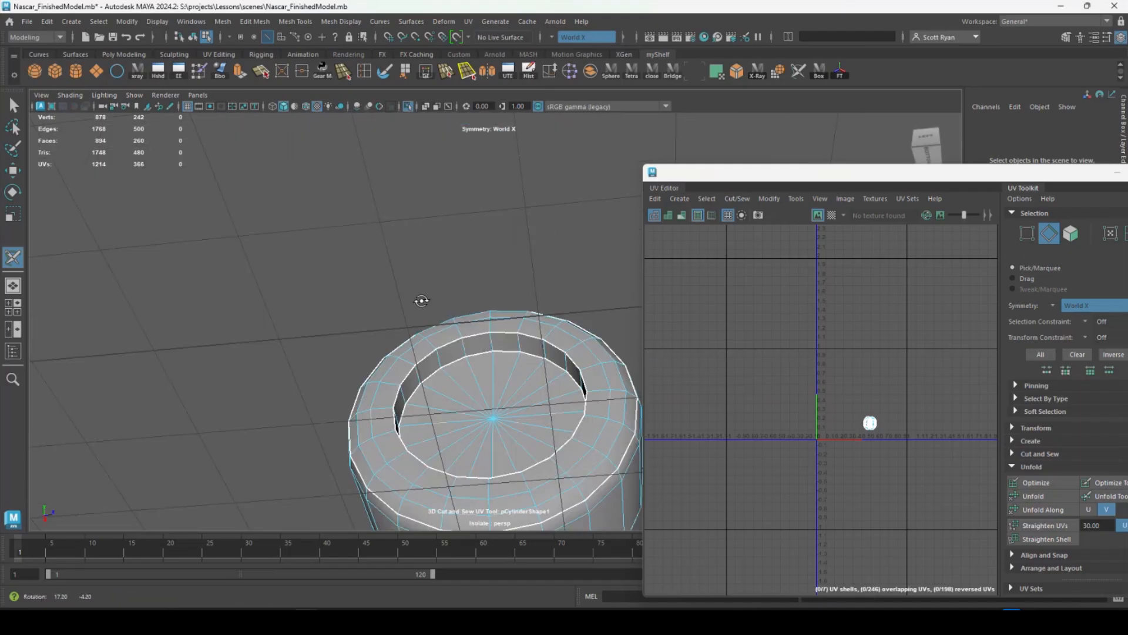
pyautogui.click(492, 343)
# Step: Select all of the wheel's UVs and unfold them
pyautogui.keyDown('alt'); pyautogui.moveTo(304, 356); pyautogui.dragTo(461, 281); pyautogui.keyUp('alt')
pyautogui.scroll(-4, 454, 207)
pyautogui.keyDown('alt'); pyautogui.moveTo(454, 207); pyautogui.dragTo(282, 334); pyautogui.keyUp('alt')
pyautogui.press('w')
pyautogui.moveTo(798, 370); pyautogui.dragTo(750, 351, button='right')
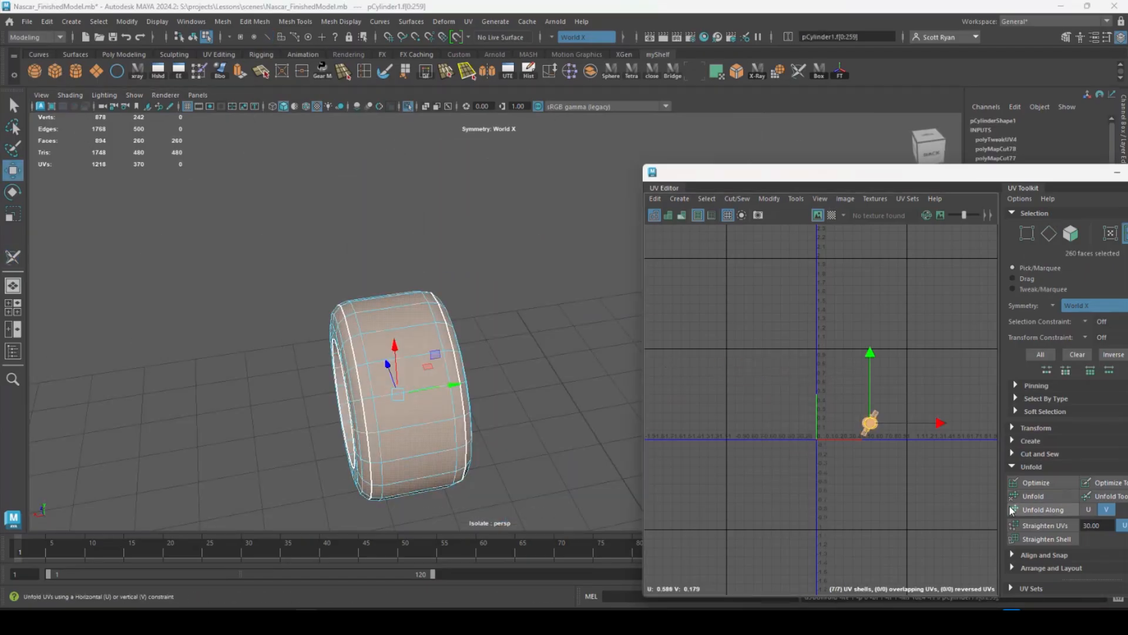
# Step: Move the tread strip, one sidewall ring and one rim wall strip out of the overlapping wheel UV shells
pyautogui.keyDown('alt'); pyautogui.moveTo(909, 452); pyautogui.dragTo(762, 411, button='middle'); pyautogui.keyUp('alt')
pyautogui.keyDown('alt'); pyautogui.moveTo(763, 411); pyautogui.dragTo(851, 468, button='right'); pyautogui.keyUp('alt')
pyautogui.keyDown('alt'); pyautogui.moveTo(933, 321); pyautogui.dragTo(852, 351, button='middle'); pyautogui.keyUp('alt')
pyautogui.doubleClick(853, 353)
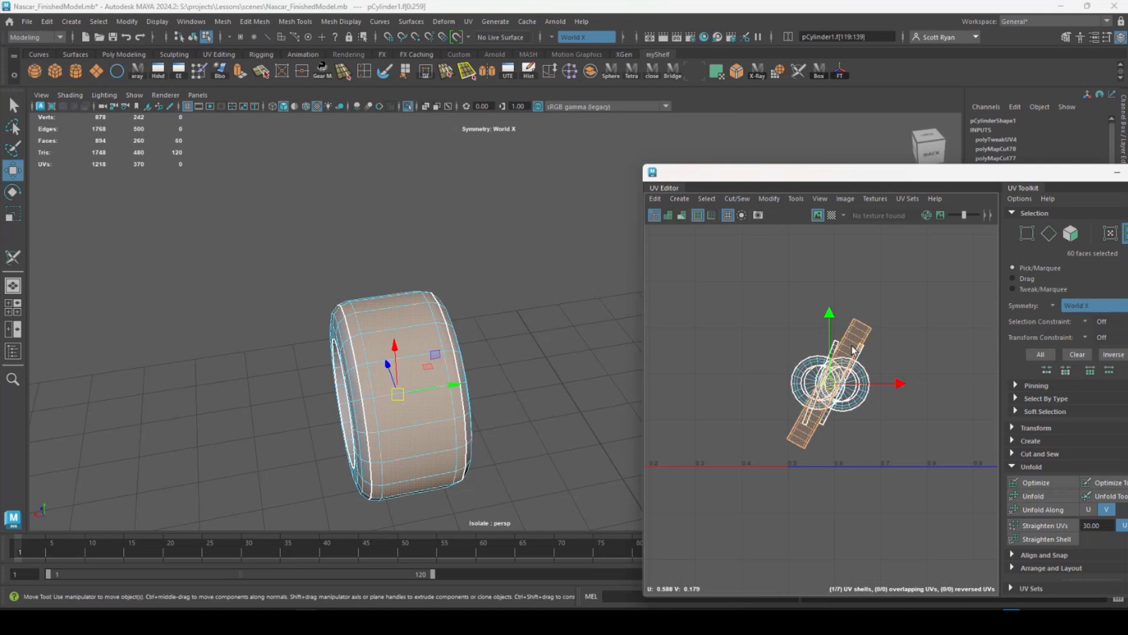
pyautogui.moveTo(830, 384); pyautogui.dragTo(742, 320)
pyautogui.doubleClick(805, 371)
pyautogui.moveTo(817, 383); pyautogui.dragTo(727, 436)
pyautogui.doubleClick(859, 352)
pyautogui.moveTo(841, 385); pyautogui.dragTo(913, 430)
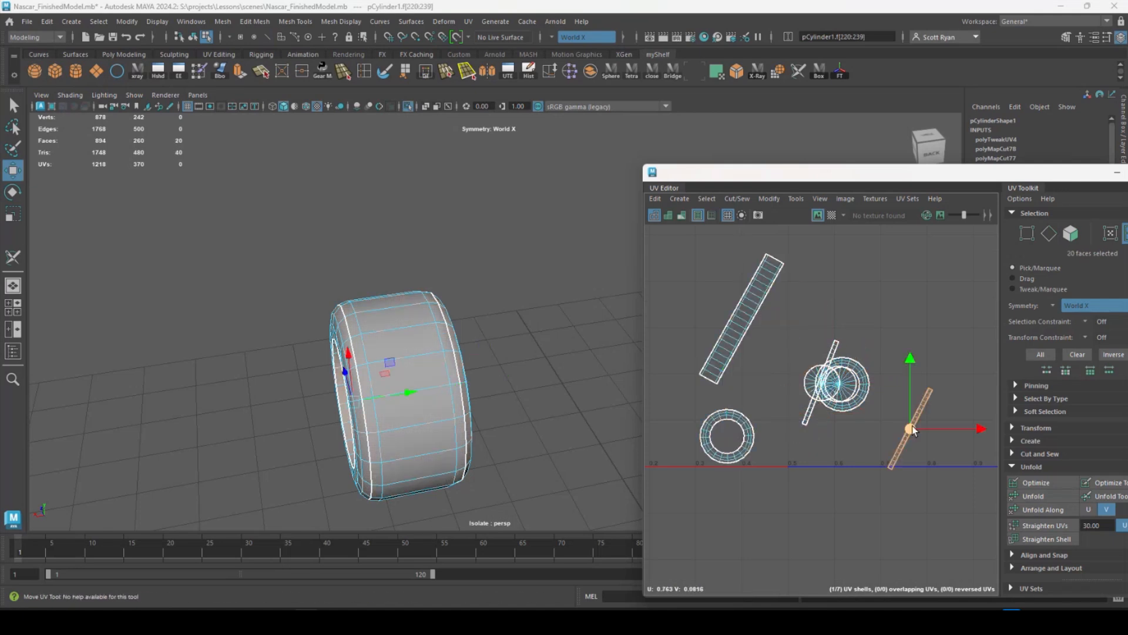
# Step: Move the two round hub shells and the other rim wall strip clear of the remaining sidewall ring
pyautogui.doubleClick(858, 385)
pyautogui.moveTo(840, 384); pyautogui.dragTo(858, 443)
pyautogui.doubleClick(826, 383)
pyautogui.moveTo(823, 382); pyautogui.dragTo(809, 305)
pyautogui.doubleClick(833, 351)
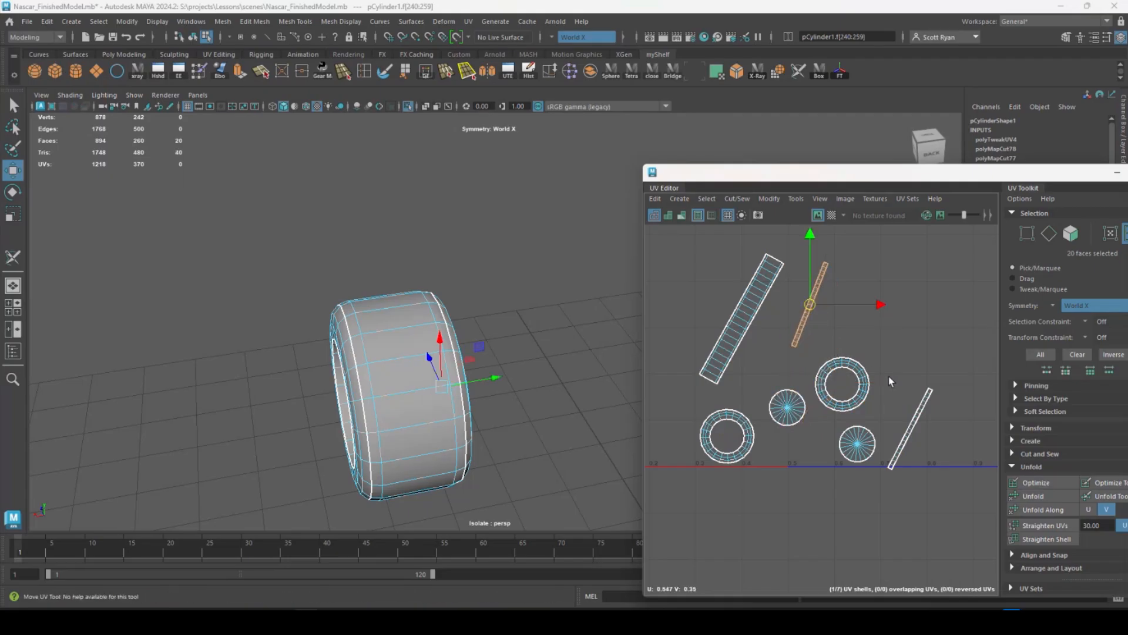
pyautogui.scroll(-5, 882, 382)
# Step: Return the wheel to object selection, turn symmetry off and end the isolation to show the whole car
pyautogui.keyDown('alt'); pyautogui.moveTo(402, 397); pyautogui.dragTo(523, 422); pyautogui.keyUp('alt')
pyautogui.keyDown('alt'); pyautogui.moveTo(523, 421); pyautogui.dragTo(407, 389, button='middle'); pyautogui.keyUp('alt')
pyautogui.keyDown('alt'); pyautogui.moveTo(407, 389); pyautogui.dragTo(414, 391); pyautogui.keyUp('alt')
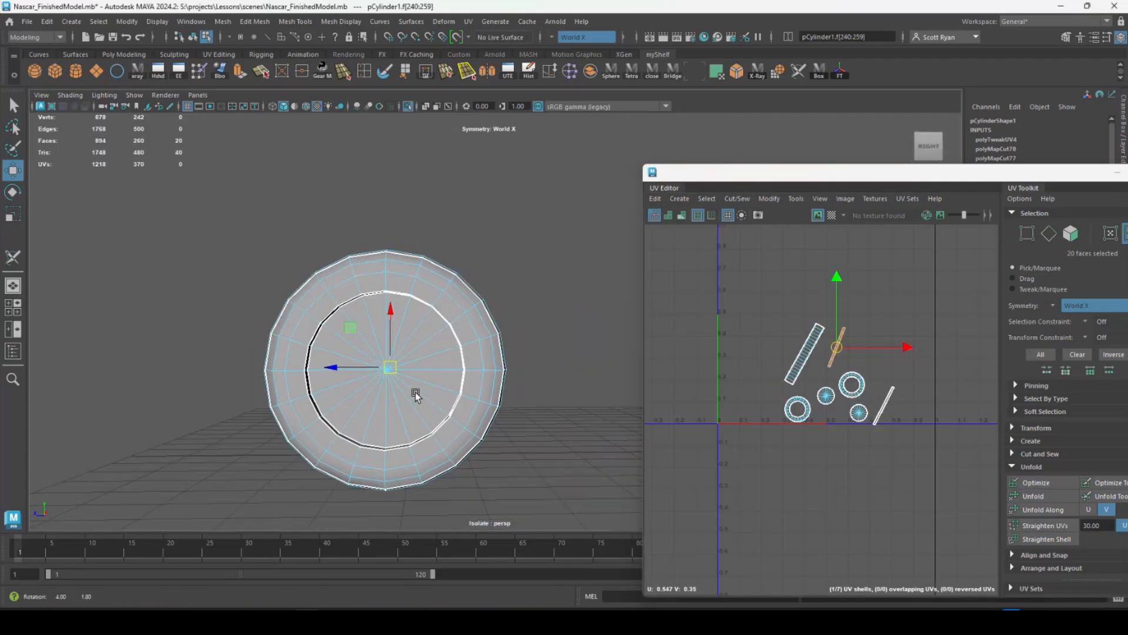
pyautogui.keyDown('alt'); pyautogui.moveTo(435, 289); pyautogui.dragTo(467, 287); pyautogui.keyUp('alt')
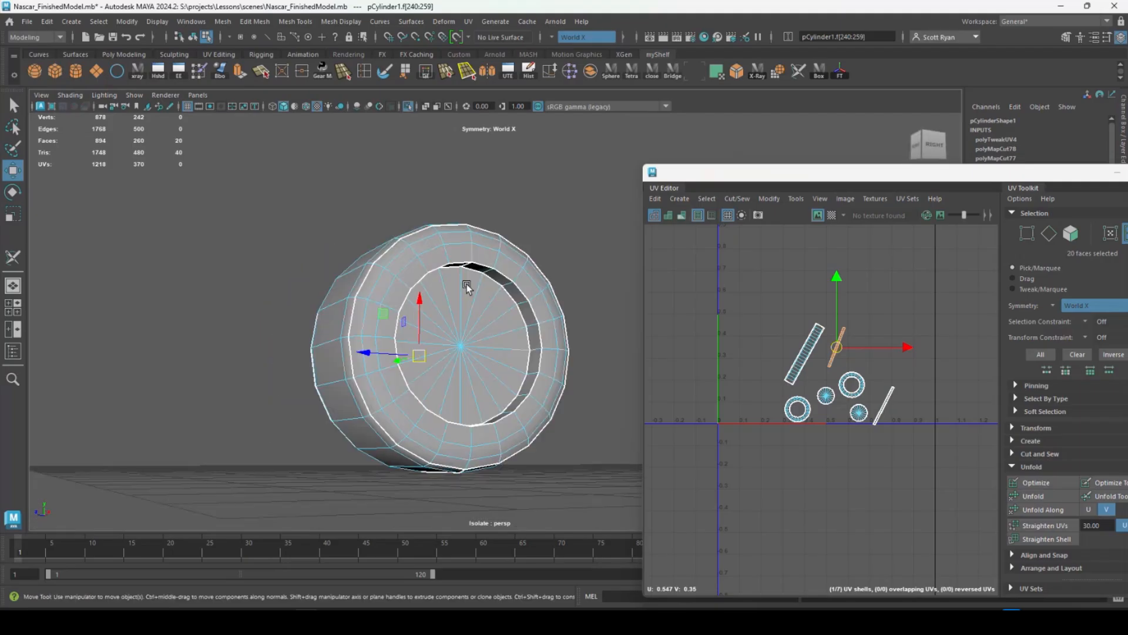
pyautogui.moveTo(468, 286); pyautogui.dragTo(523, 252, button='right')
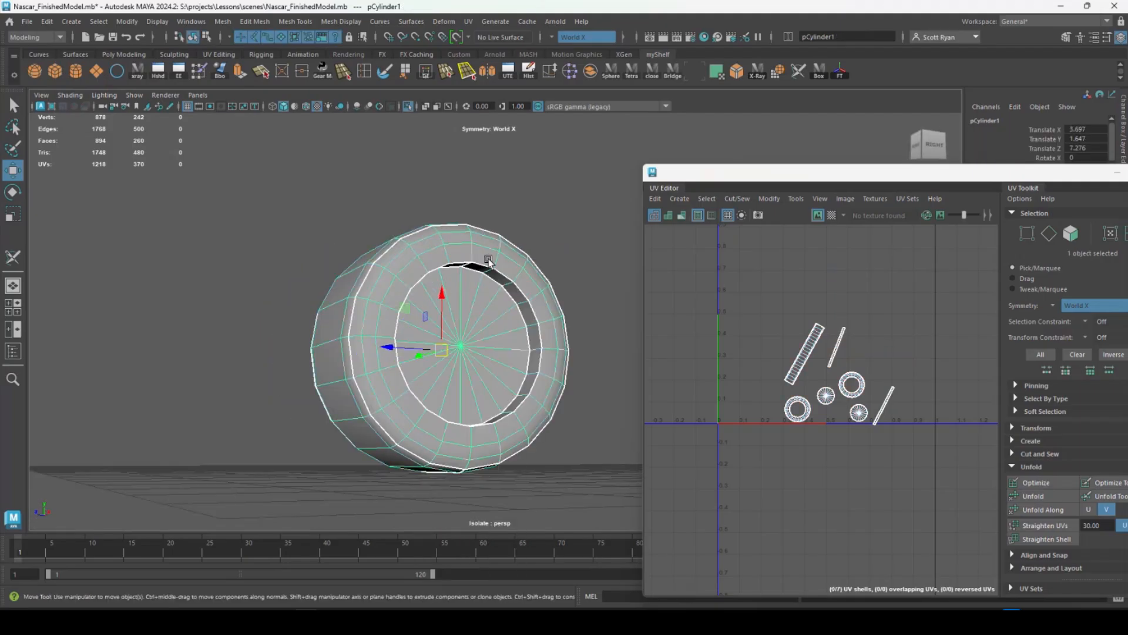
pyautogui.click(552, 39)
pyautogui.click(567, 51)
pyautogui.click(408, 106)
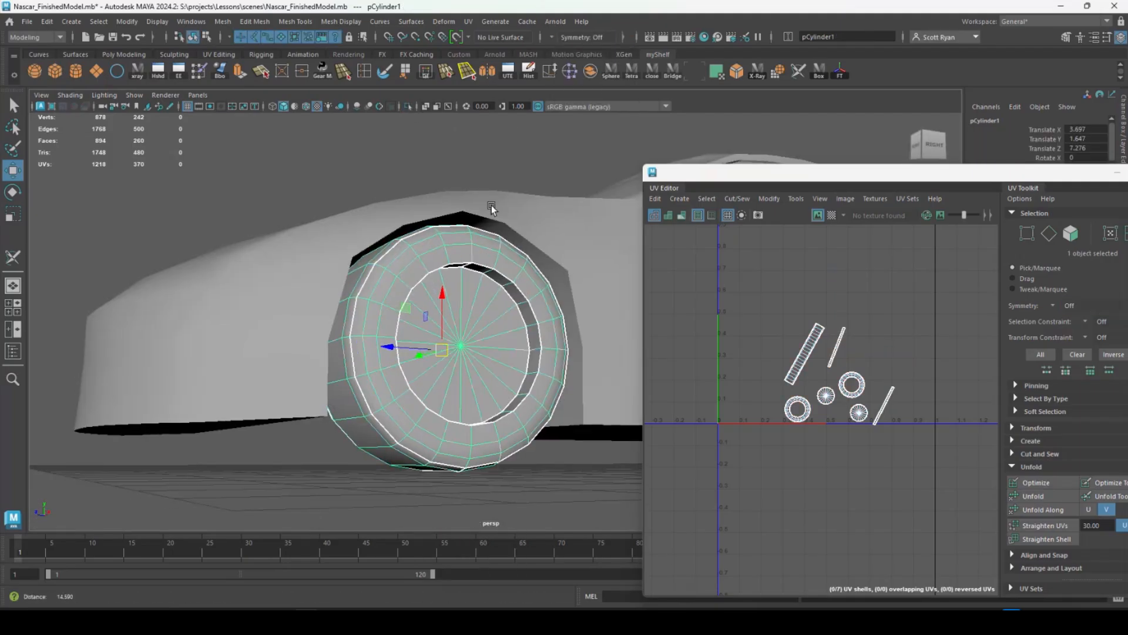
# Step: Select the car body together with the wheel so the UV shells of both objects are displayed
pyautogui.scroll(-6, 491, 209)
pyautogui.keyDown('shift'); pyautogui.click(489, 400); pyautogui.keyUp('shift')
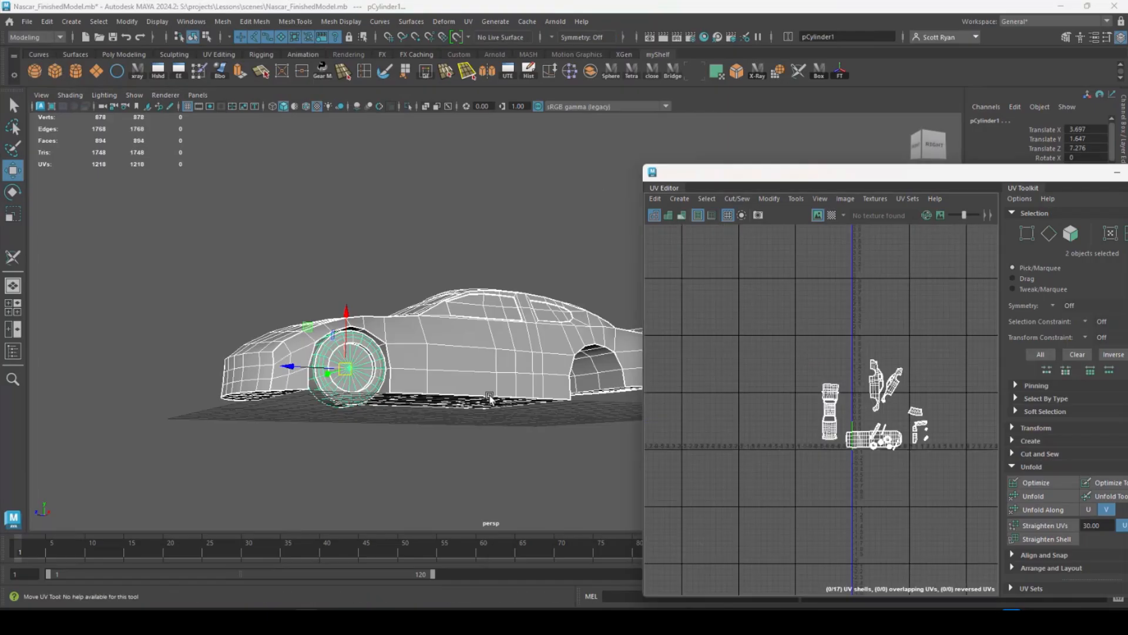
pyautogui.keyDown('alt'); pyautogui.moveTo(782, 390); pyautogui.dragTo(714, 358, button='middle'); pyautogui.keyUp('alt')
pyautogui.keyDown('alt'); pyautogui.moveTo(714, 359); pyautogui.dragTo(946, 440, button='right'); pyautogui.keyUp('alt')
pyautogui.keyDown('alt'); pyautogui.moveTo(870, 415); pyautogui.dragTo(792, 394, button='middle'); pyautogui.keyUp('alt')
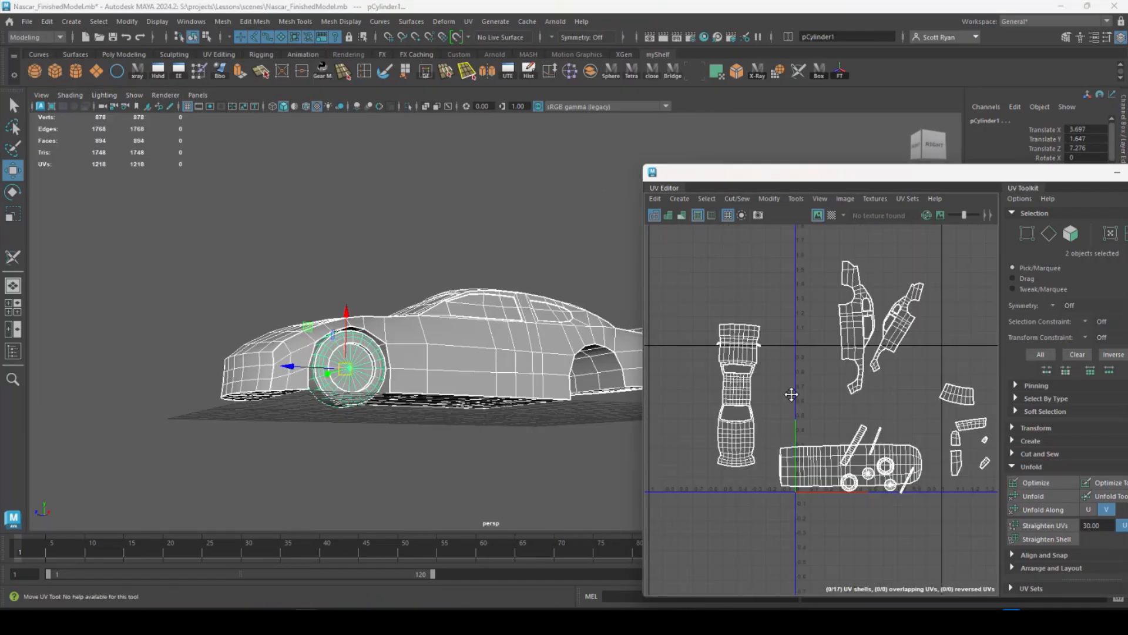
pyautogui.keyDown('alt'); pyautogui.moveTo(388, 353); pyautogui.dragTo(345, 352); pyautogui.keyUp('alt')
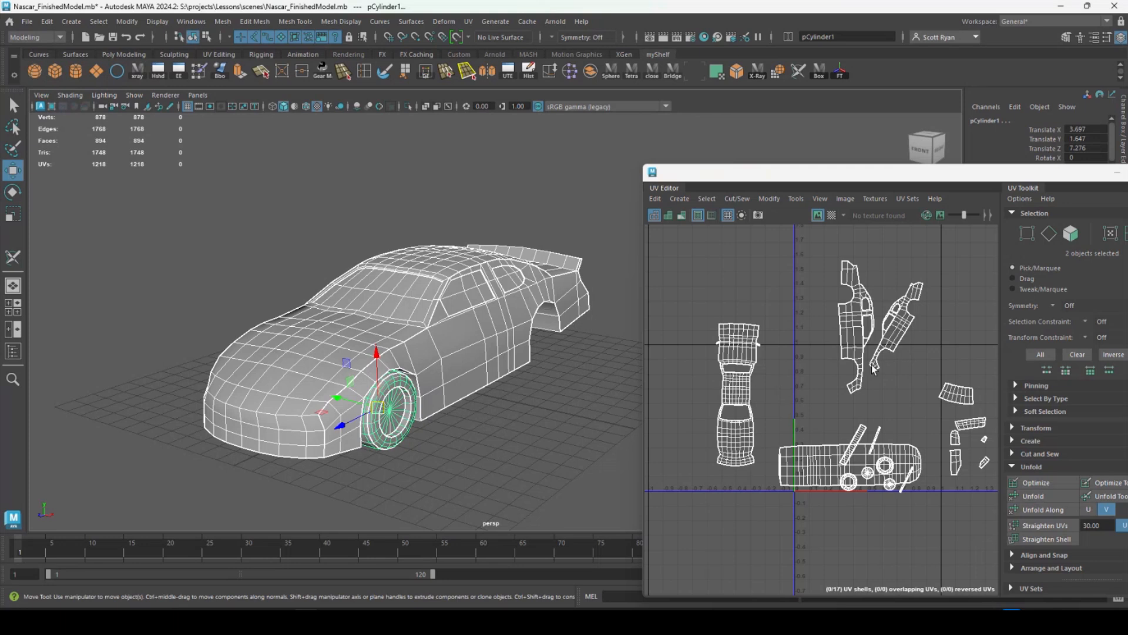
# Step: Select the smaller, tilted body side UV shell and apply a planar projection to it
pyautogui.keyDown('alt'); pyautogui.moveTo(905, 327); pyautogui.dragTo(1062, 516, button='right'); pyautogui.keyUp('alt')
pyautogui.keyDown('alt'); pyautogui.moveTo(886, 432); pyautogui.dragTo(871, 463, button='middle'); pyautogui.keyUp('alt')
pyautogui.keyDown('alt'); pyautogui.moveTo(872, 463); pyautogui.dragTo(749, 447, button='right'); pyautogui.keyUp('alt')
pyautogui.keyDown('alt'); pyautogui.moveTo(764, 444); pyautogui.dragTo(727, 427, button='middle'); pyautogui.keyUp('alt')
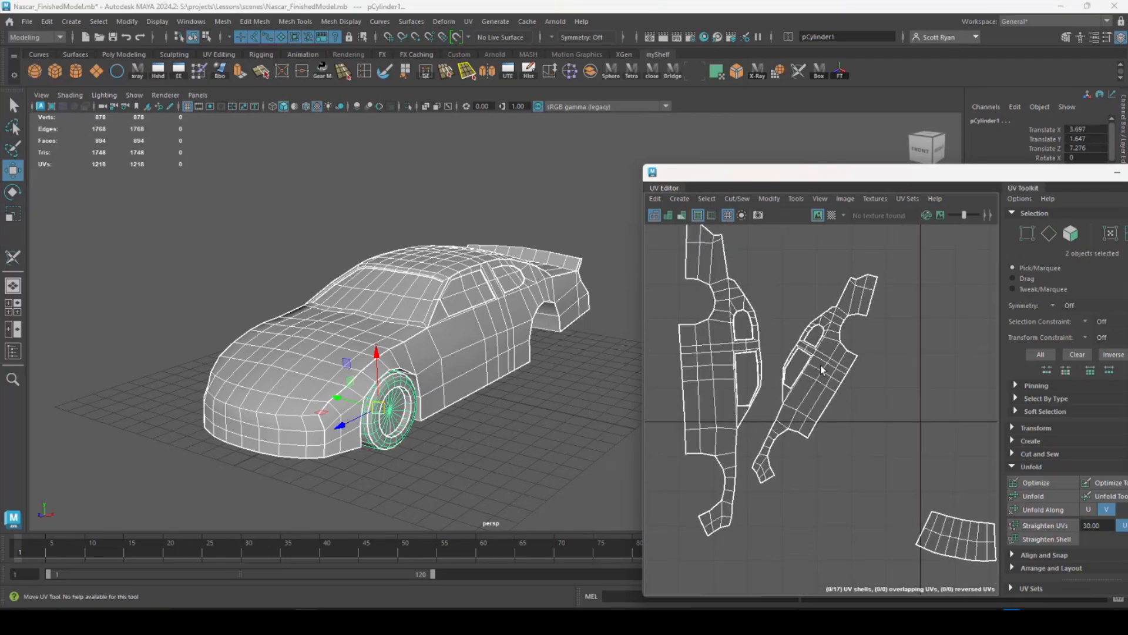
pyautogui.rightClick(821, 381)
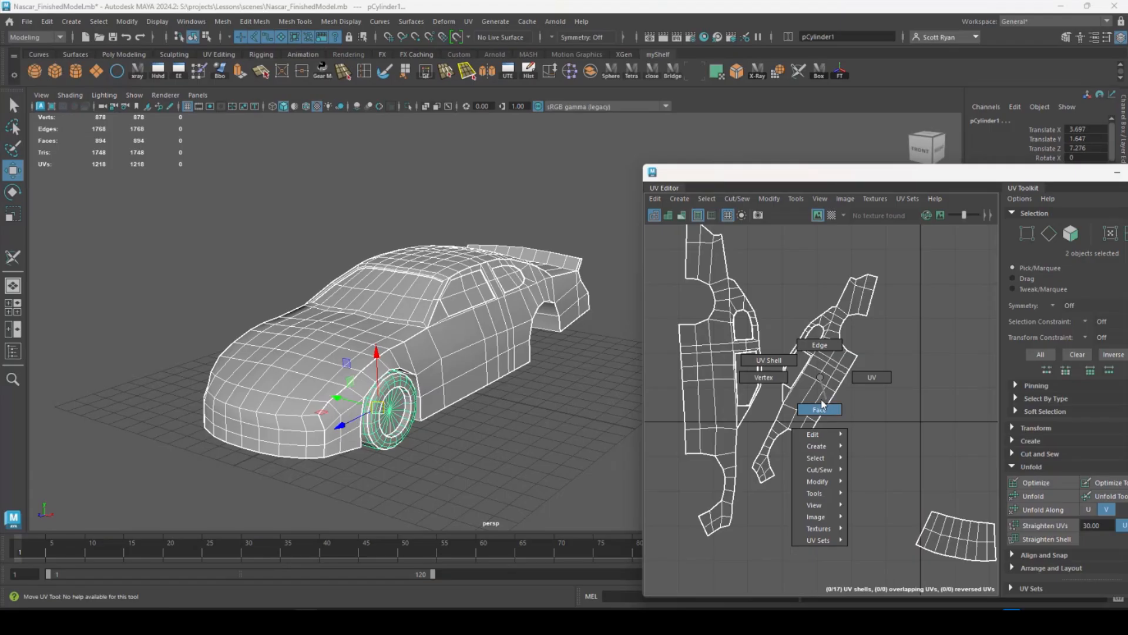
pyautogui.click(769, 360)
pyautogui.click(814, 377)
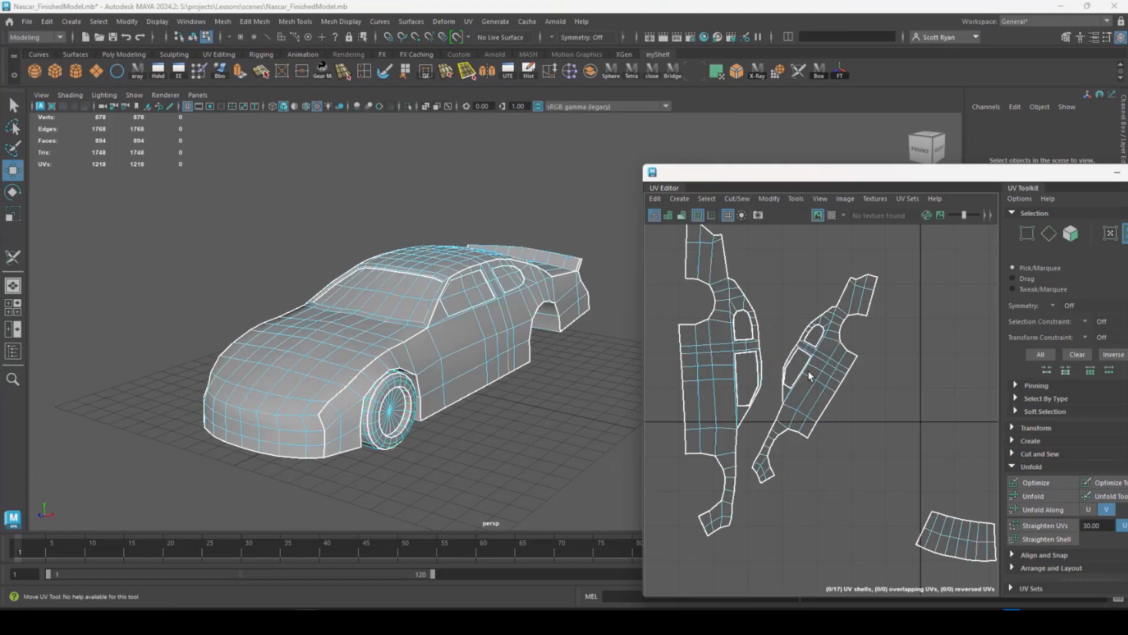
pyautogui.click(717, 72)
pyautogui.scroll(-3, 697, 474)
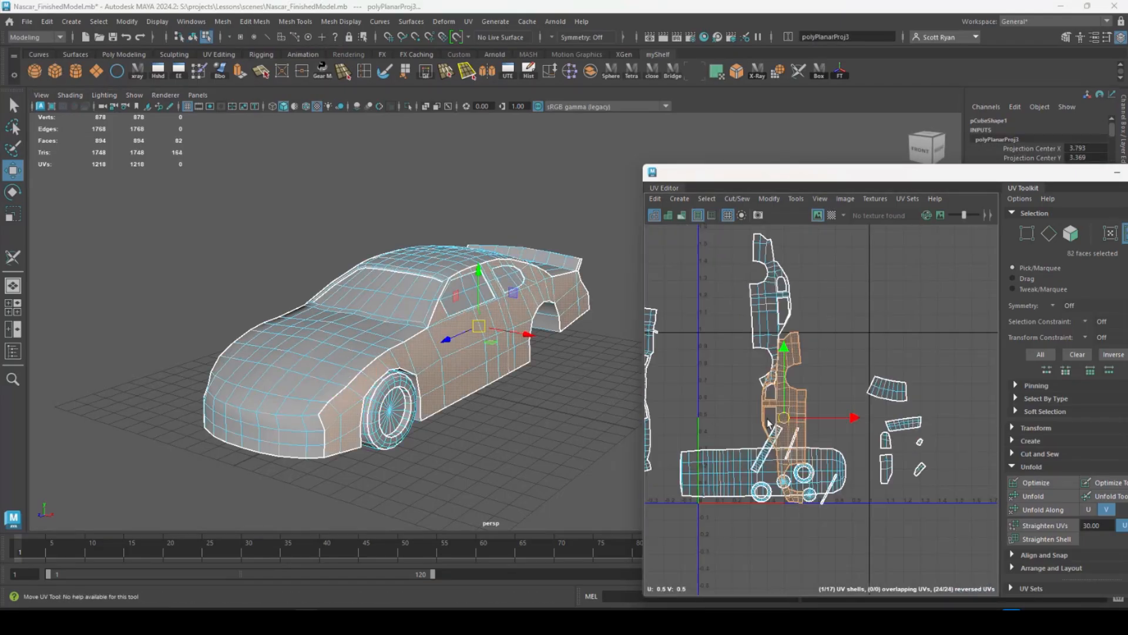
# Step: Move the projected body side shell clear of the other shells, unfold it along V and switch the unfold direction to U
pyautogui.moveTo(890, 301); pyautogui.dragTo(958, 300)
pyautogui.keyDown('alt'); pyautogui.moveTo(958, 301); pyautogui.dragTo(846, 378, button='middle'); pyautogui.keyUp('alt')
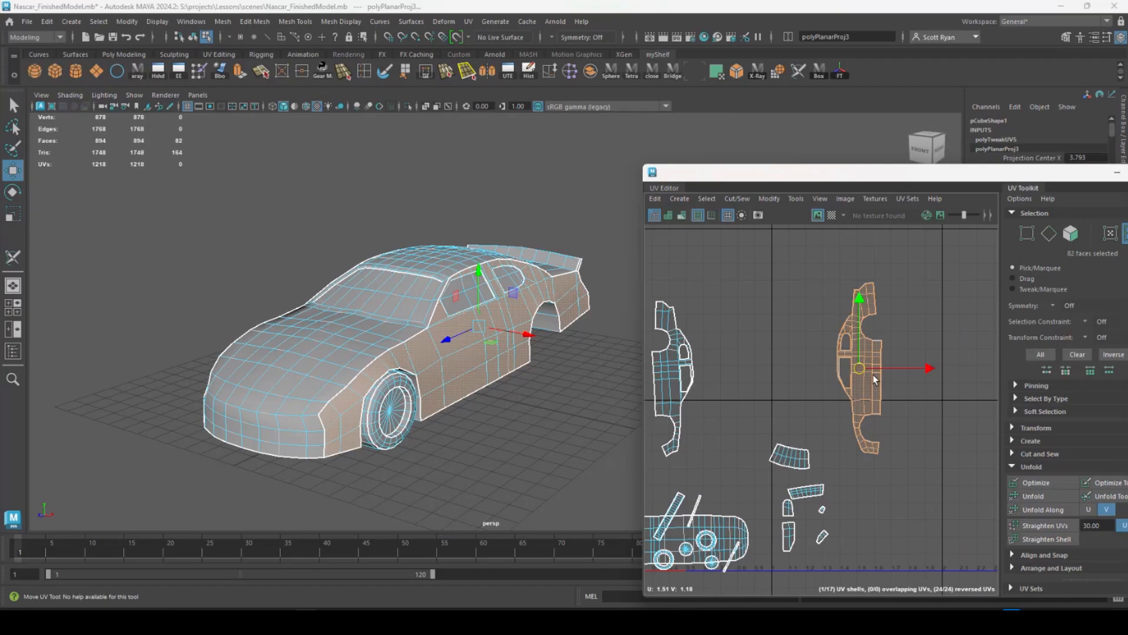
pyautogui.click(1066, 513)
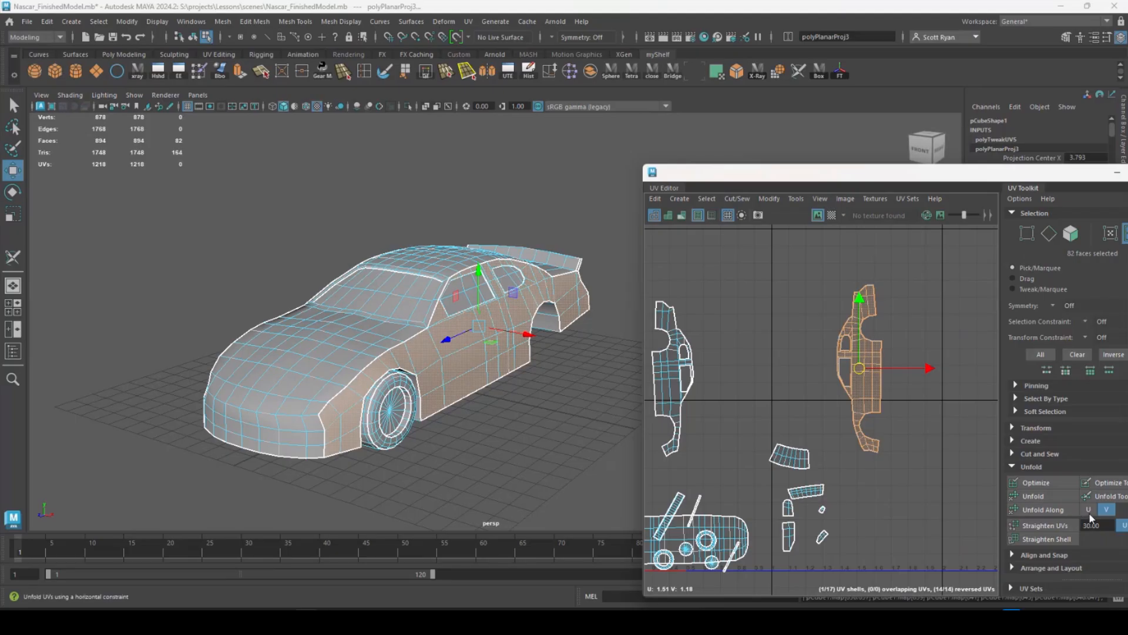
pyautogui.click(1091, 511)
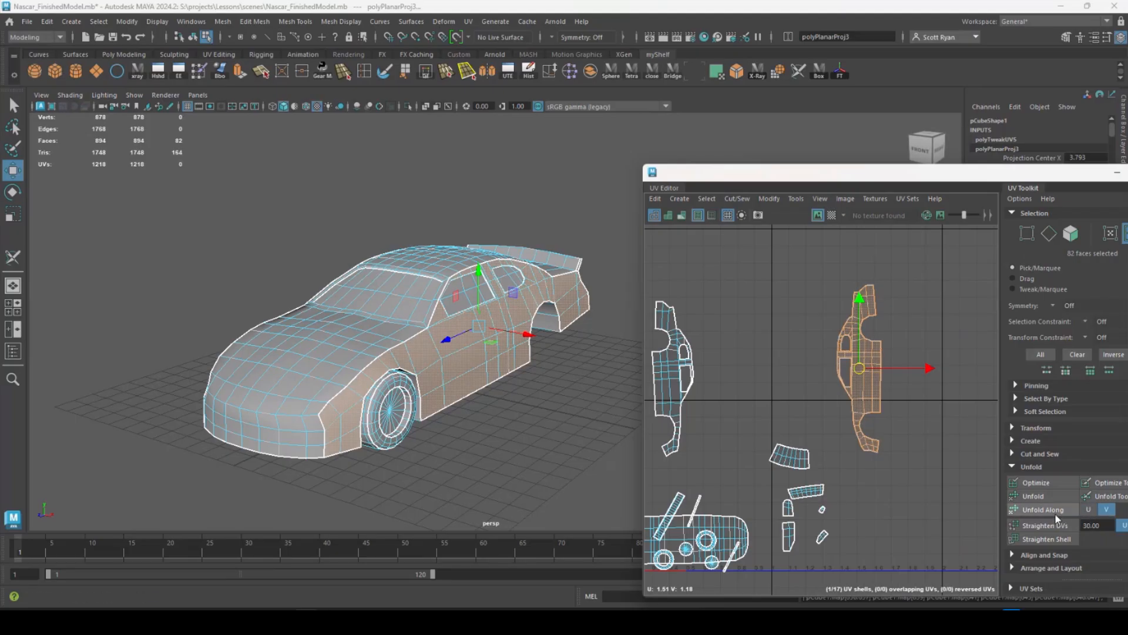
# Step: Planar-project the other body side shell, move it beside the first, unfold it along V and reset the unfold direction to U
pyautogui.click(660, 371)
pyautogui.click(704, 72)
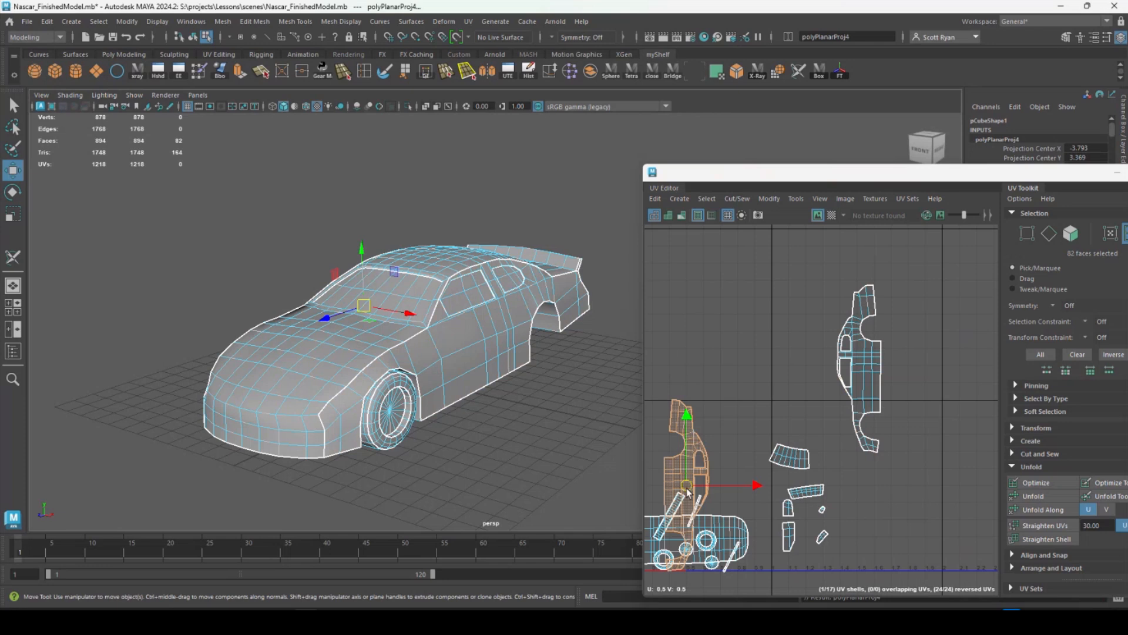
pyautogui.moveTo(687, 490); pyautogui.dragTo(792, 344)
pyautogui.click(1106, 509)
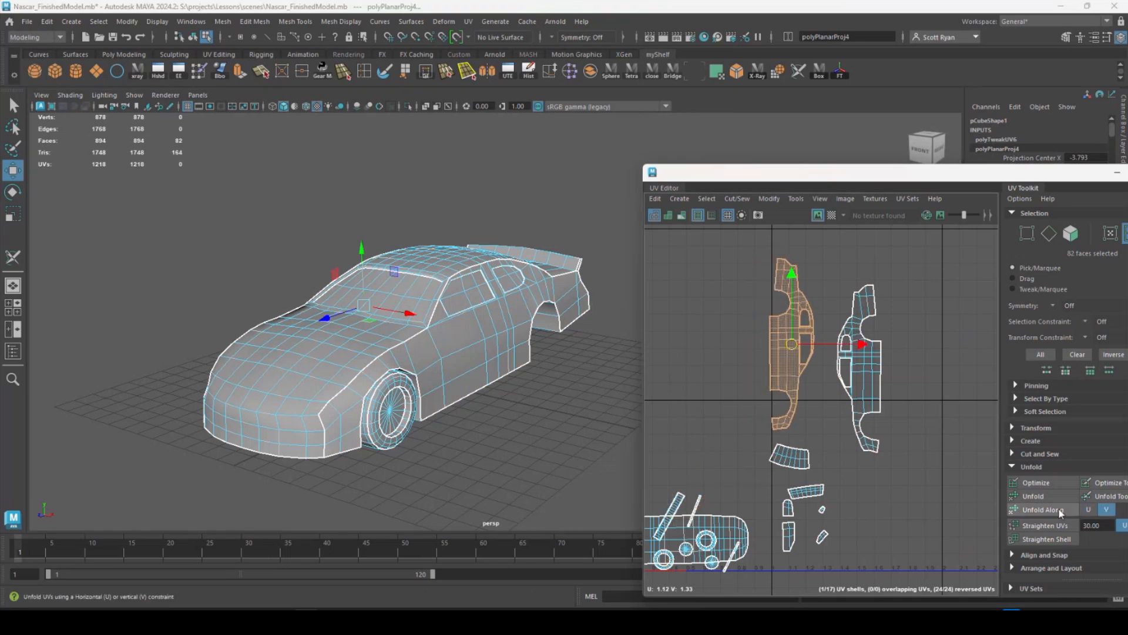
pyautogui.click(1052, 511)
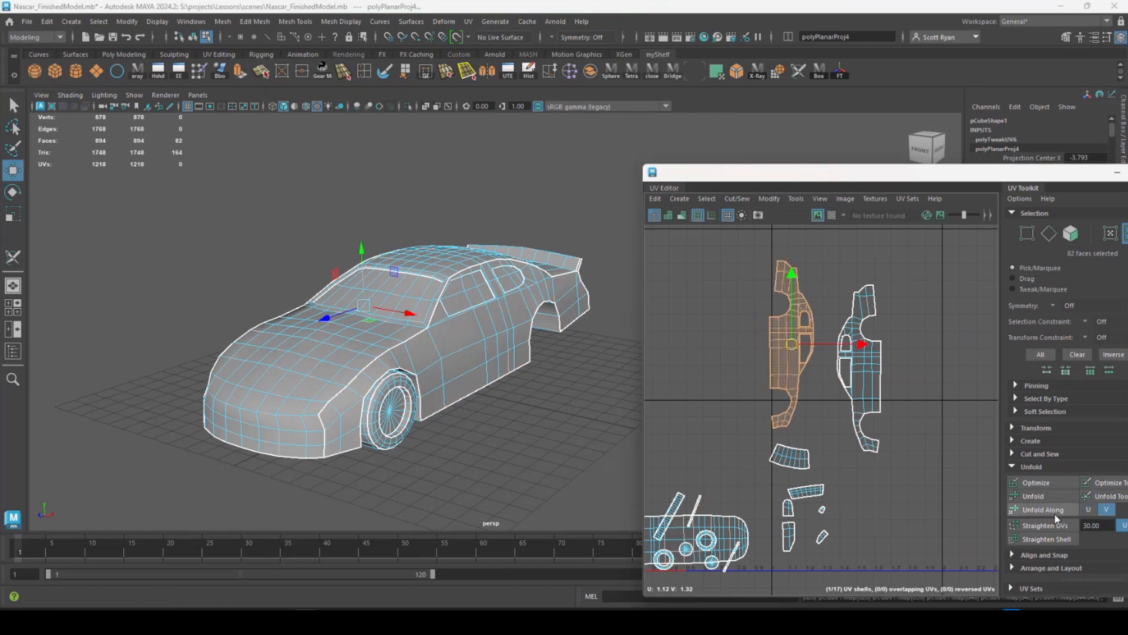
pyautogui.click(1088, 509)
# Step: Return to object selection, create a polygon cylinder and raise it above the car to about 10.9 in Y
pyautogui.moveTo(531, 271); pyautogui.dragTo(589, 253, button='right')
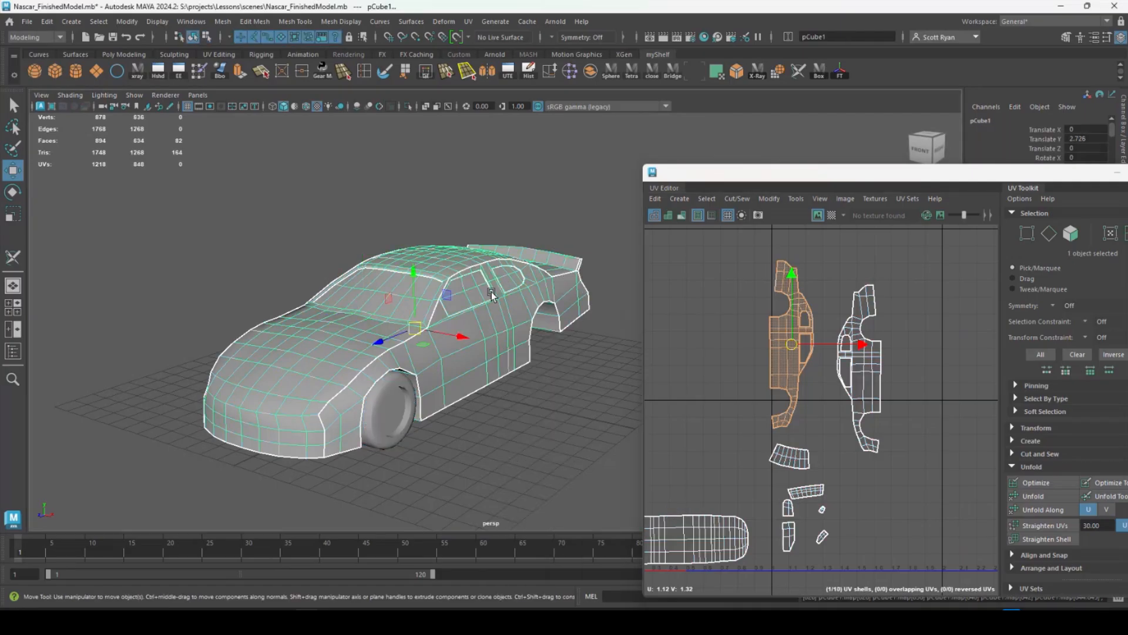
pyautogui.click(75, 72)
pyautogui.moveTo(418, 315); pyautogui.dragTo(396, 104)
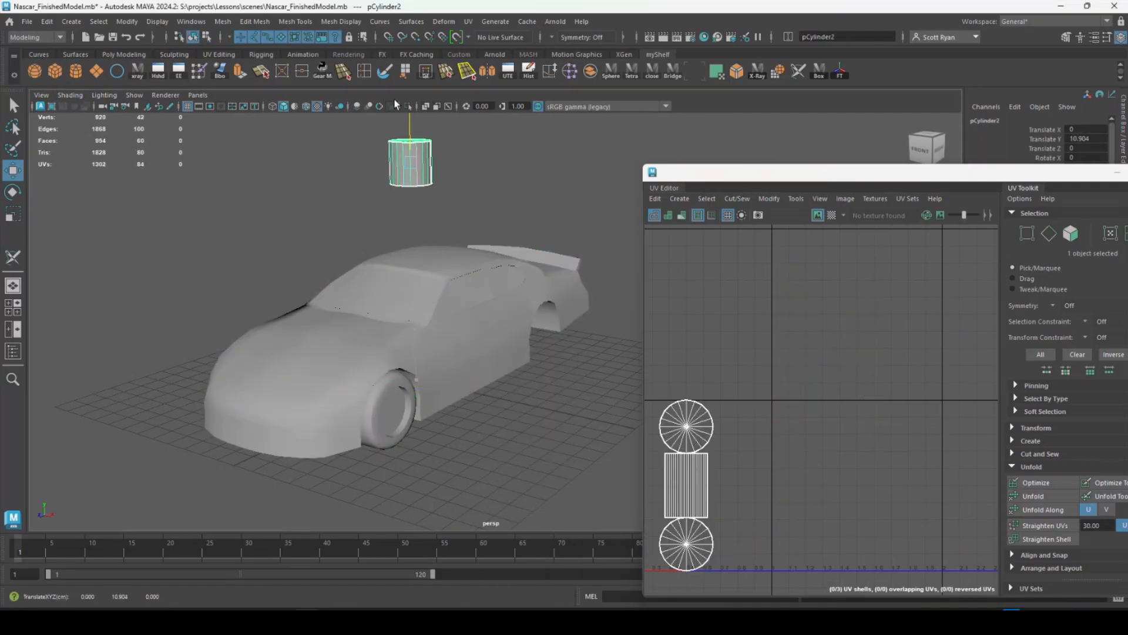
pyautogui.keyDown('alt'); pyautogui.moveTo(421, 179); pyautogui.dragTo(463, 309, button='middle'); pyautogui.keyUp('alt')
pyautogui.moveTo(464, 310)
pyautogui.keyDown('alt'); pyautogui.mouseDown()
pyautogui.moveTo(435, 331)
pyautogui.moveTo(461, 302)
pyautogui.mouseUp(); pyautogui.keyUp('alt')
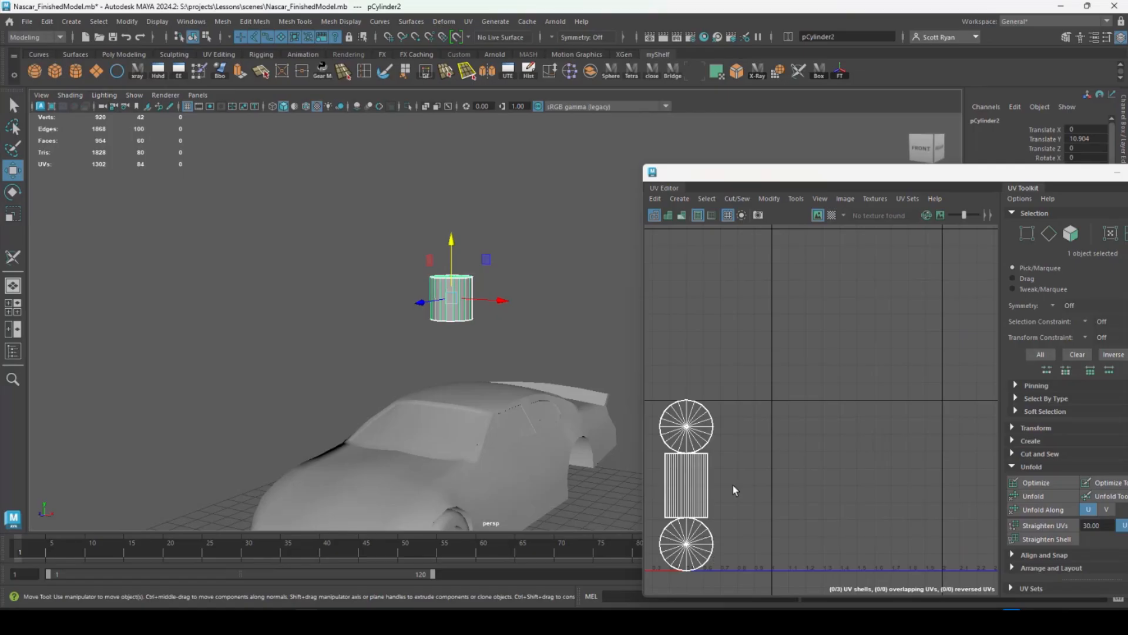
# Step: Apply a planar UV projection to the whole cylinder
pyautogui.click(469, 22)
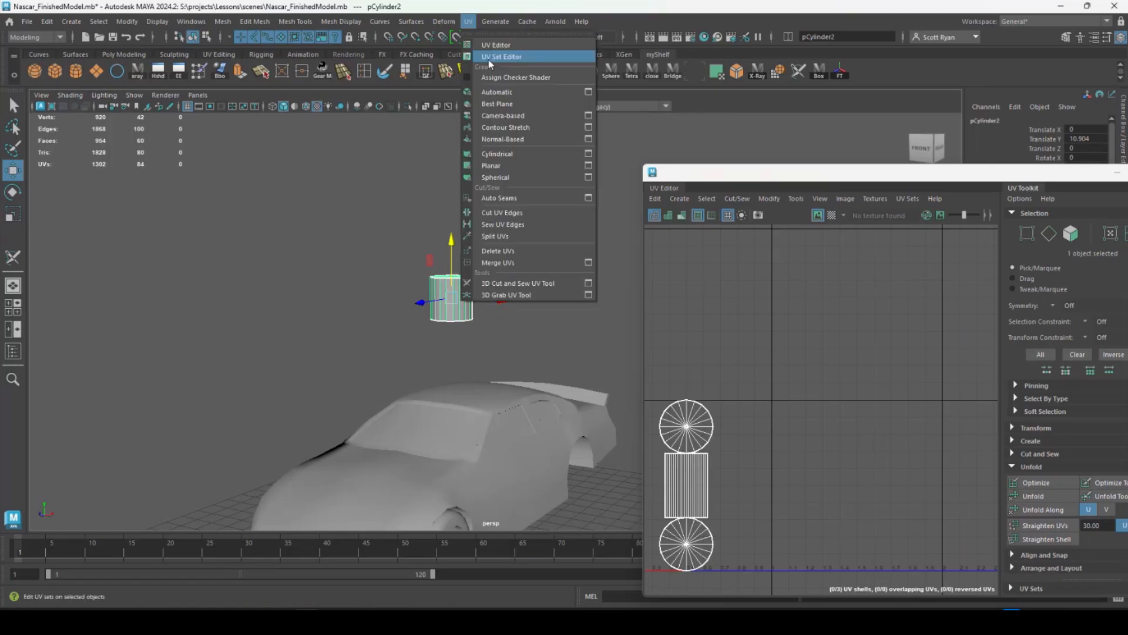
pyautogui.click(508, 164)
pyautogui.keyDown('alt'); pyautogui.moveTo(465, 320); pyautogui.dragTo(493, 319, button='middle'); pyautogui.keyUp('alt')
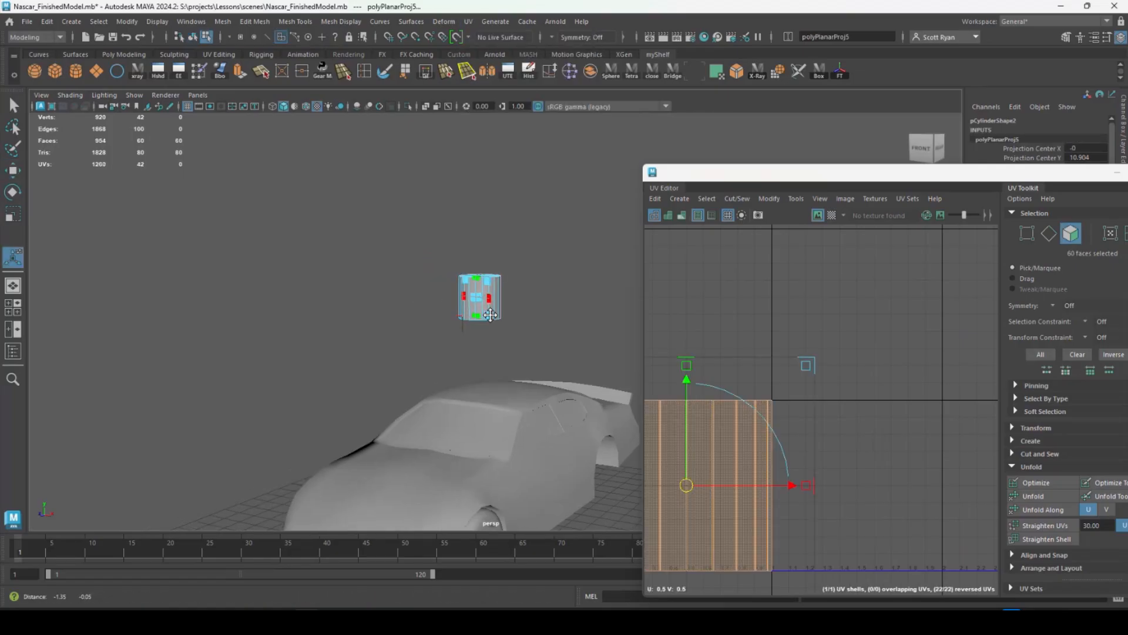
pyautogui.keyDown('alt'); pyautogui.moveTo(493, 319); pyautogui.dragTo(468, 318); pyautogui.keyUp('alt')
pyautogui.keyDown('alt'); pyautogui.moveTo(467, 318); pyautogui.dragTo(660, 393, button='right'); pyautogui.keyUp('alt')
pyautogui.keyDown('alt'); pyautogui.moveTo(517, 285); pyautogui.dragTo(565, 333); pyautogui.keyUp('alt')
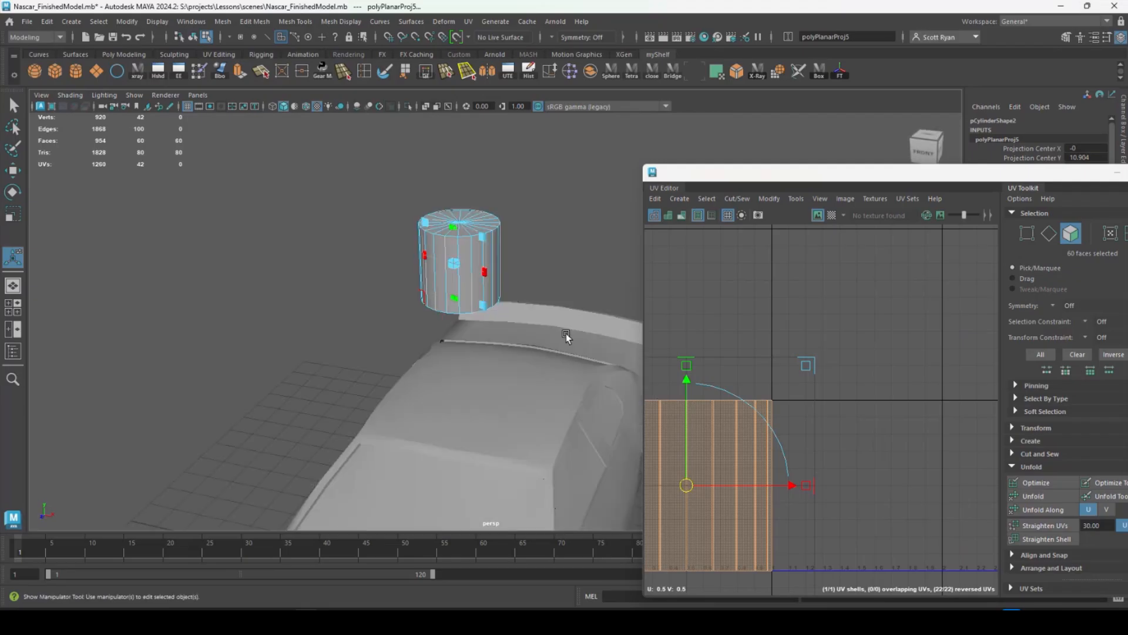
# Step: Cut the cylinder's UVs around both cap rims and along one vertical wall edge with the 3D Cut and Sew UV Tool
pyautogui.moveTo(480, 252); pyautogui.dragTo(524, 218, button='right')
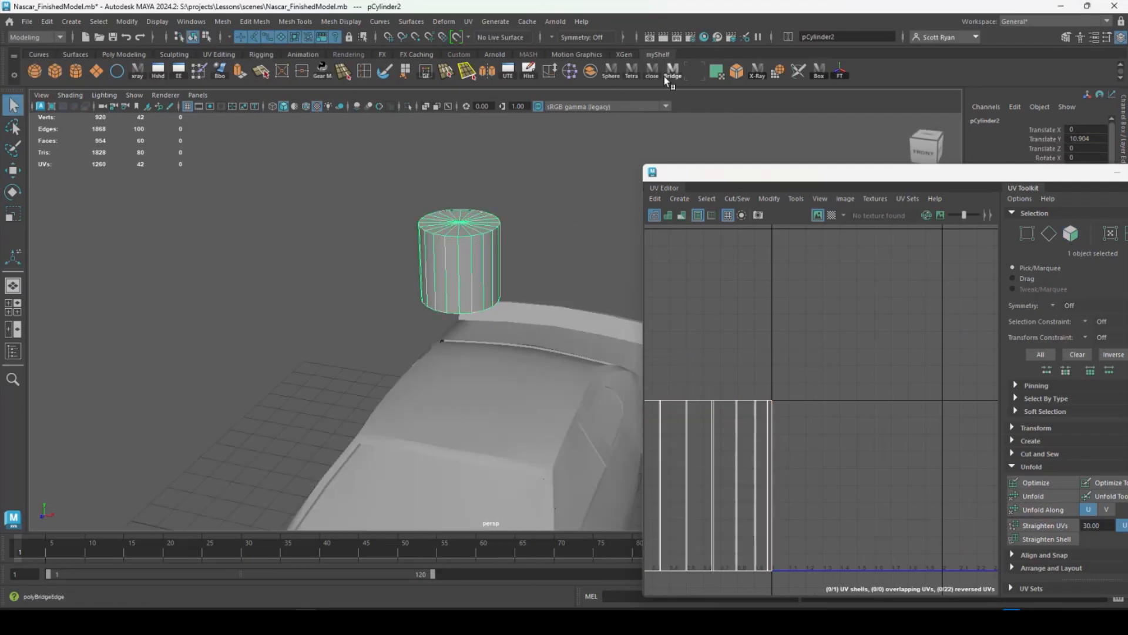
pyautogui.click(468, 22)
pyautogui.click(514, 283)
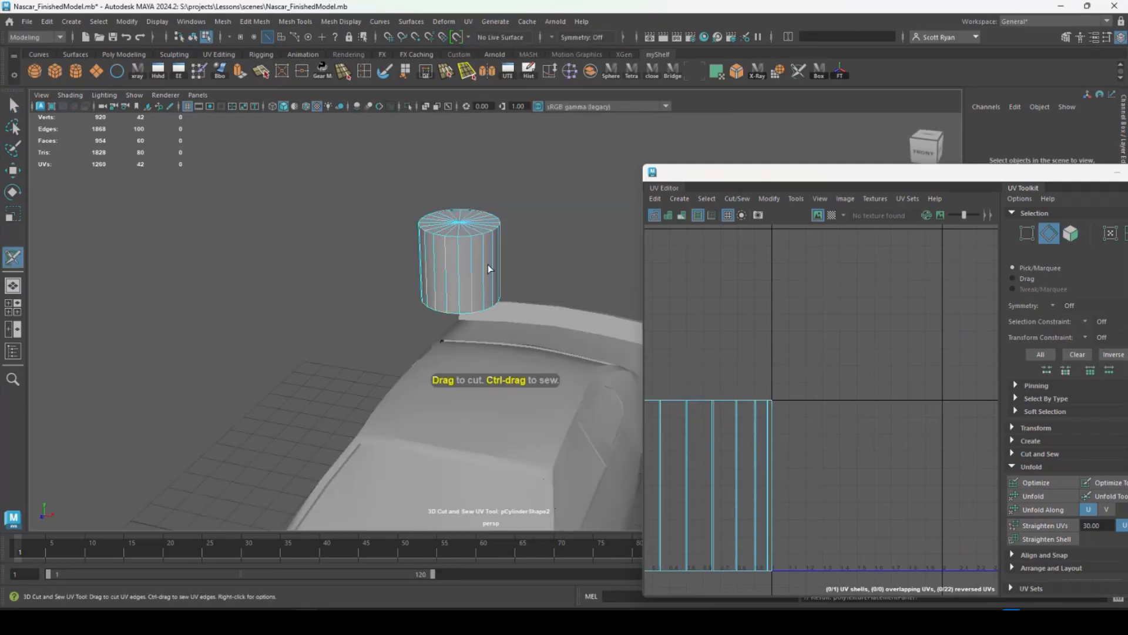
pyautogui.doubleClick(454, 313)
pyautogui.keyDown('alt'); pyautogui.moveTo(455, 312); pyautogui.dragTo(442, 276); pyautogui.keyUp('alt')
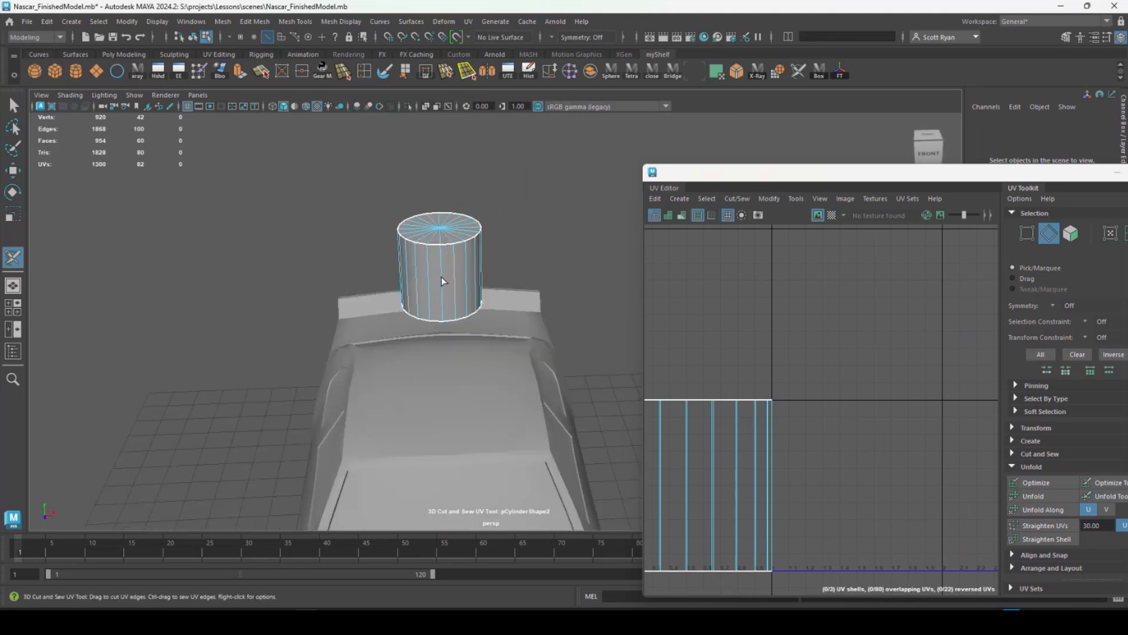
pyautogui.click(442, 277)
# Step: Try unfolding all of the cylinder's UV shells together and moving the unfolded wall shell downward
pyautogui.keyDown('alt'); pyautogui.moveTo(712, 405); pyautogui.dragTo(787, 386, button='middle'); pyautogui.keyUp('alt')
pyautogui.keyDown('alt'); pyautogui.moveTo(788, 386); pyautogui.dragTo(720, 369, button='right'); pyautogui.keyUp('alt')
pyautogui.press('w')
pyautogui.moveTo(724, 324); pyautogui.dragTo(773, 378)
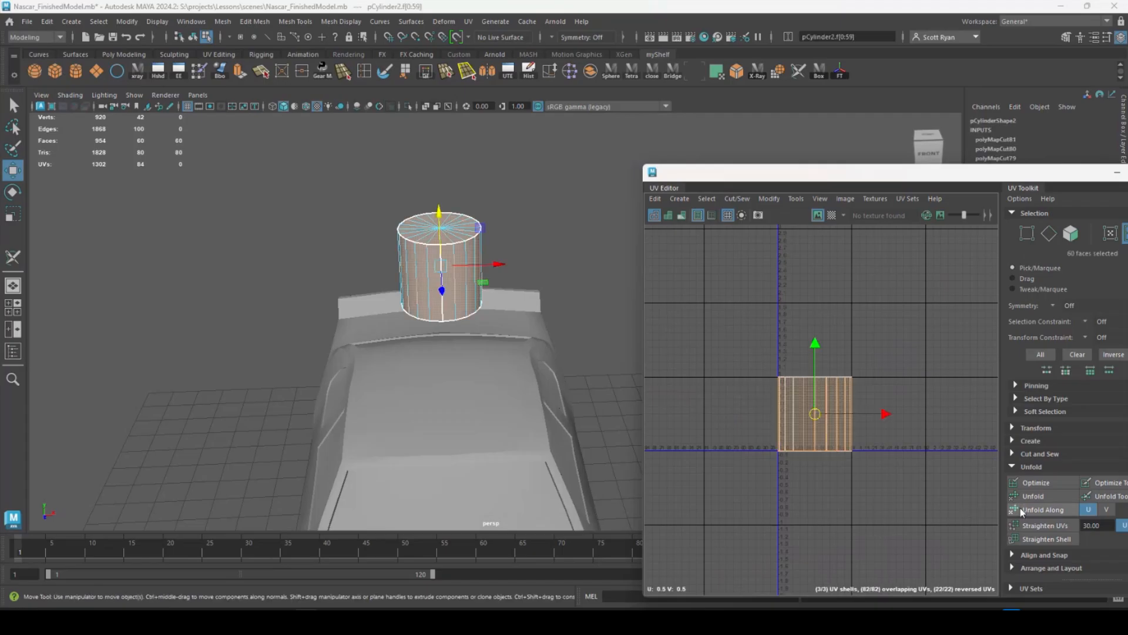
pyautogui.click(1066, 496)
pyautogui.click(783, 444)
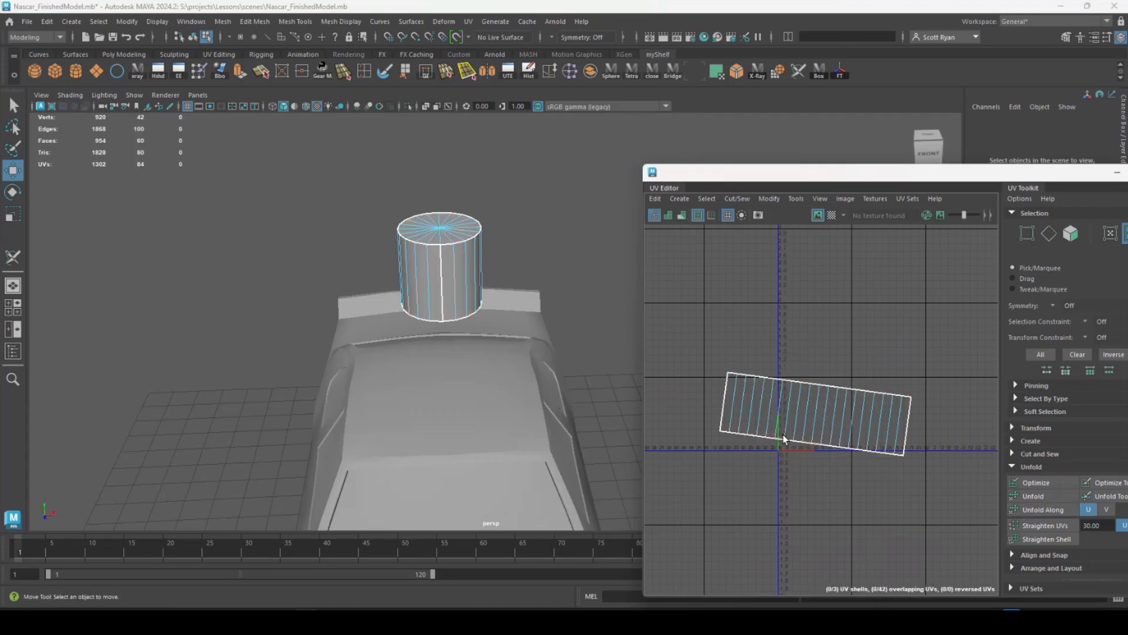
pyautogui.click(793, 429)
pyautogui.moveTo(815, 414); pyautogui.dragTo(785, 497)
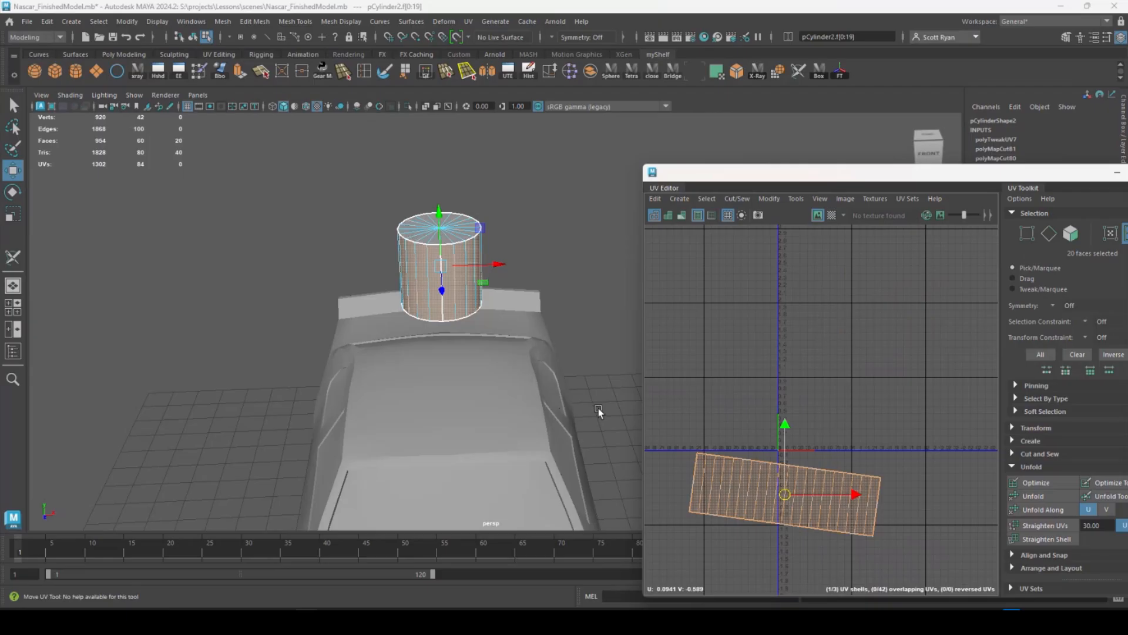
# Step: Undo the wall shell move and the unfold of the cylinder's UVs
pyautogui.hotkey('ctrl', 'z')
pyautogui.hotkey('ctrl', 'z')
pyautogui.hotkey('ctrl', 'z')
pyautogui.hotkey('ctrl', 'z')
# Step: Select the cylinder's wall UV shell and move it above the two flat cap shells
pyautogui.keyDown('alt'); pyautogui.moveTo(718, 438); pyautogui.dragTo(894, 509, button='right'); pyautogui.keyUp('alt')
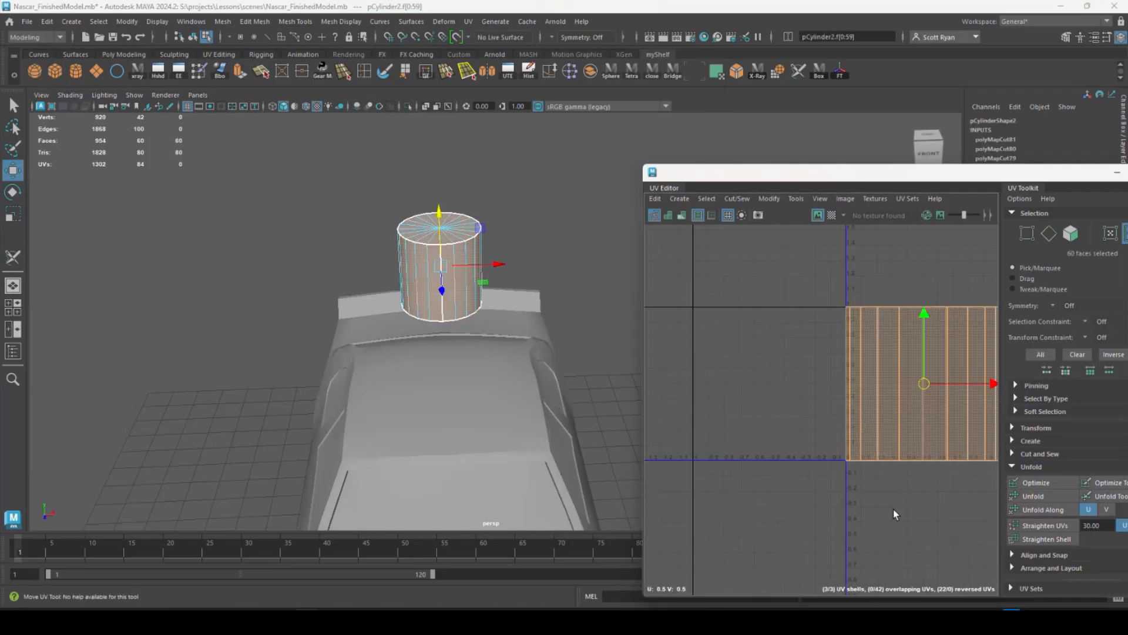
pyautogui.keyDown('alt'); pyautogui.moveTo(852, 489); pyautogui.dragTo(764, 518, button='middle'); pyautogui.keyUp('alt')
pyautogui.click(788, 387)
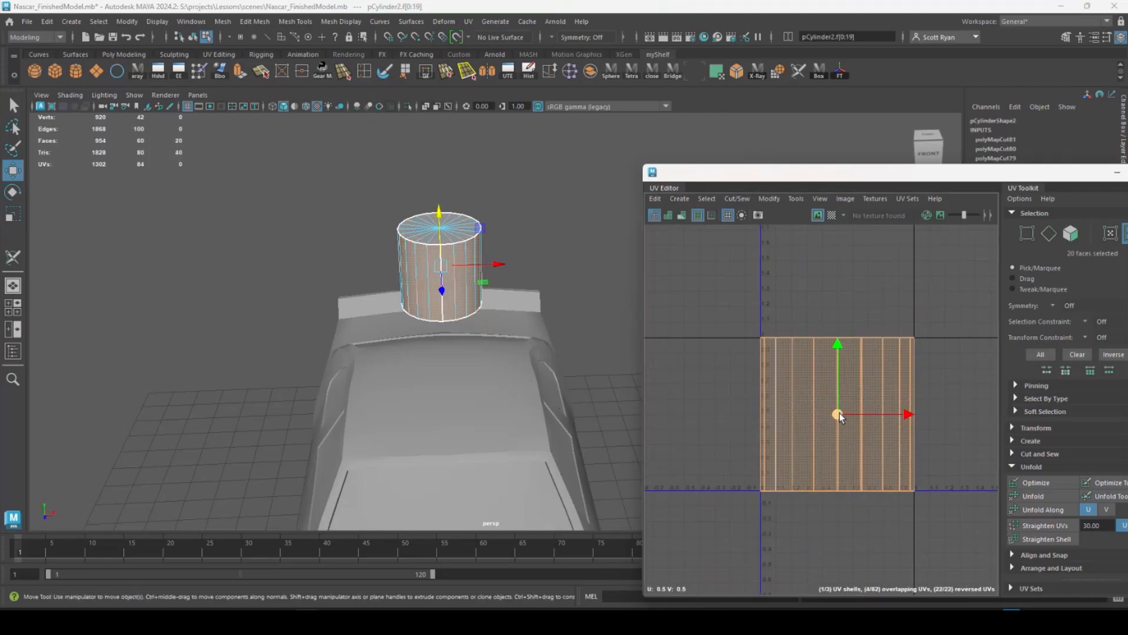
pyautogui.moveTo(839, 412); pyautogui.dragTo(824, 282)
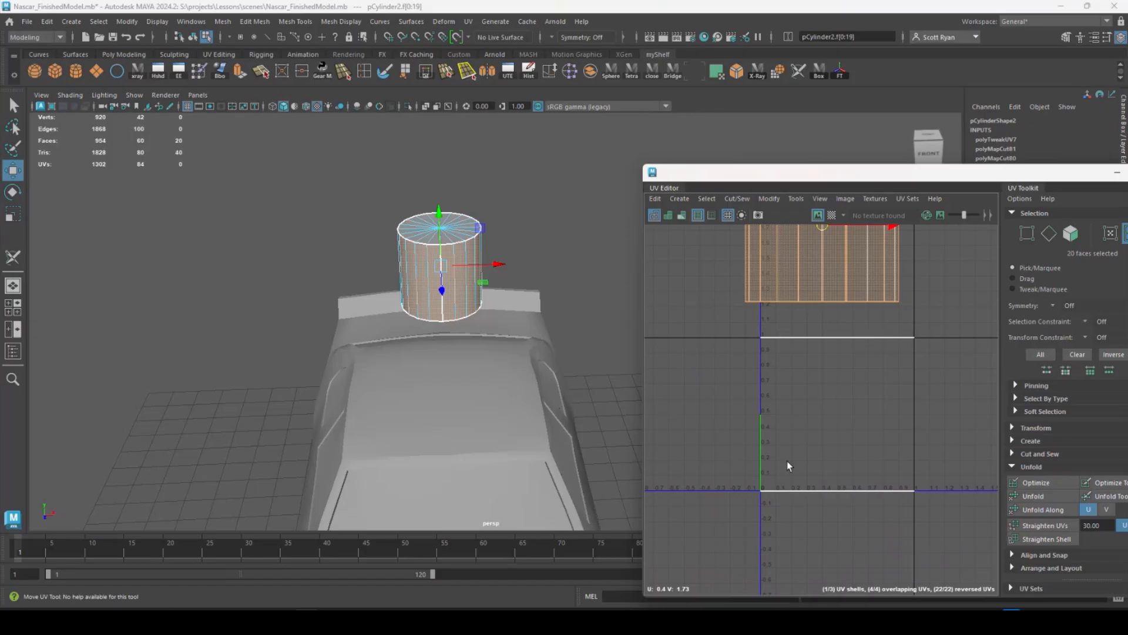
# Step: Apply a planar projection from above to each flat cap shell and move both circular shells to the side
pyautogui.moveTo(749, 332); pyautogui.dragTo(867, 361)
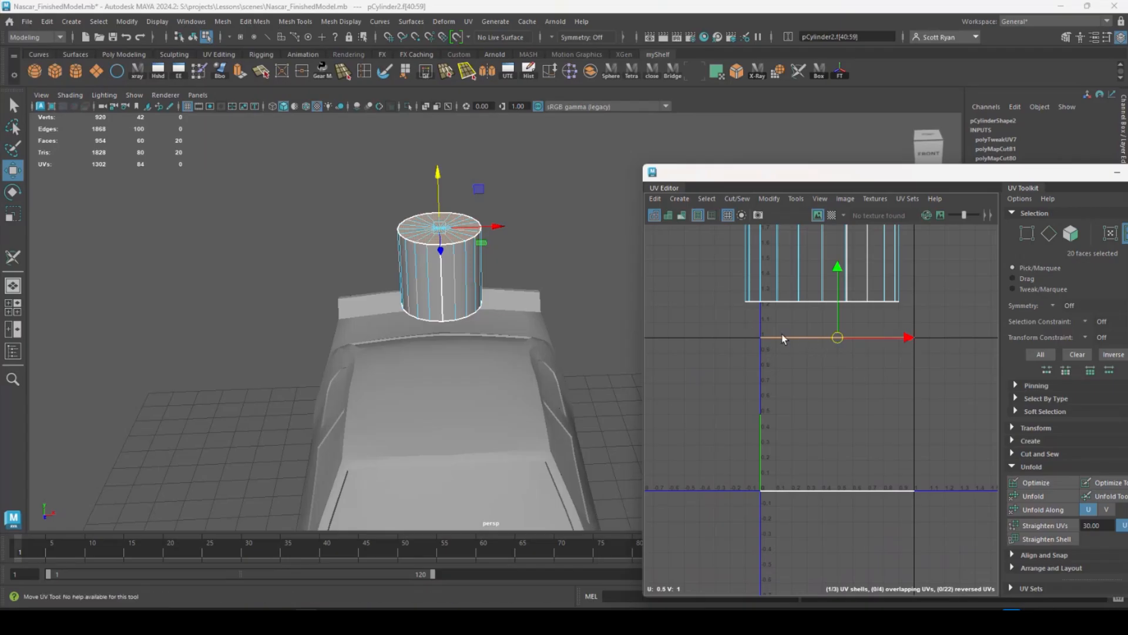
pyautogui.click(716, 72)
pyautogui.scroll(-3, 753, 418)
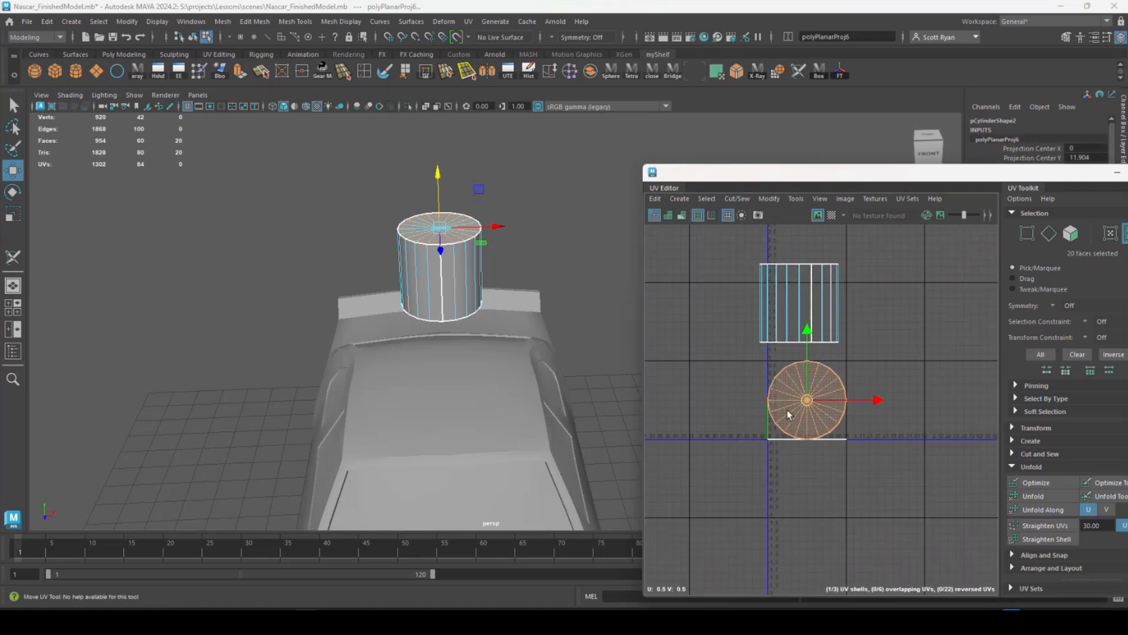
pyautogui.moveTo(800, 404); pyautogui.dragTo(895, 387)
pyautogui.click(784, 431)
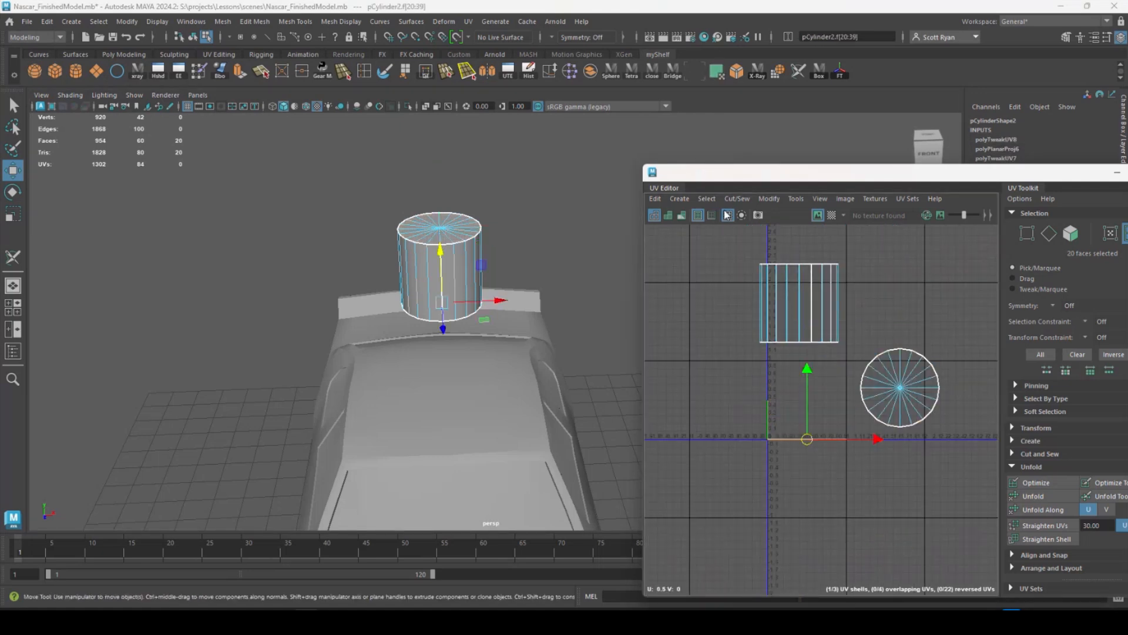
pyautogui.click(719, 79)
pyautogui.moveTo(811, 400); pyautogui.dragTo(911, 275)
# Step: Unfold the cylinder's wall shell and move it below the two circular cap shells
pyautogui.click(775, 324)
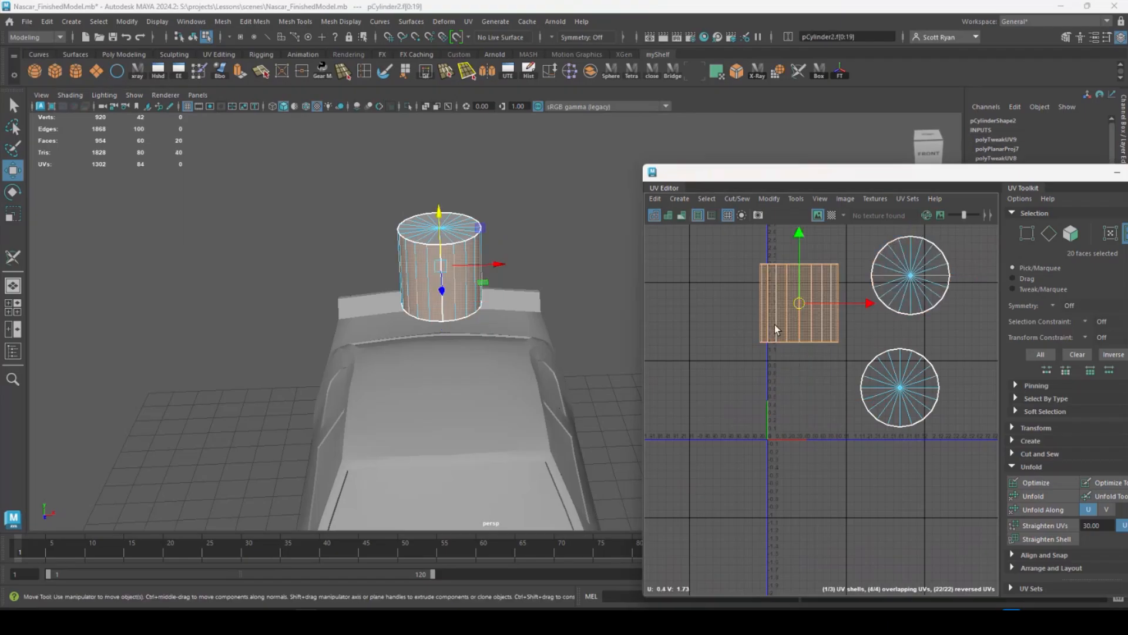
pyautogui.click(1045, 493)
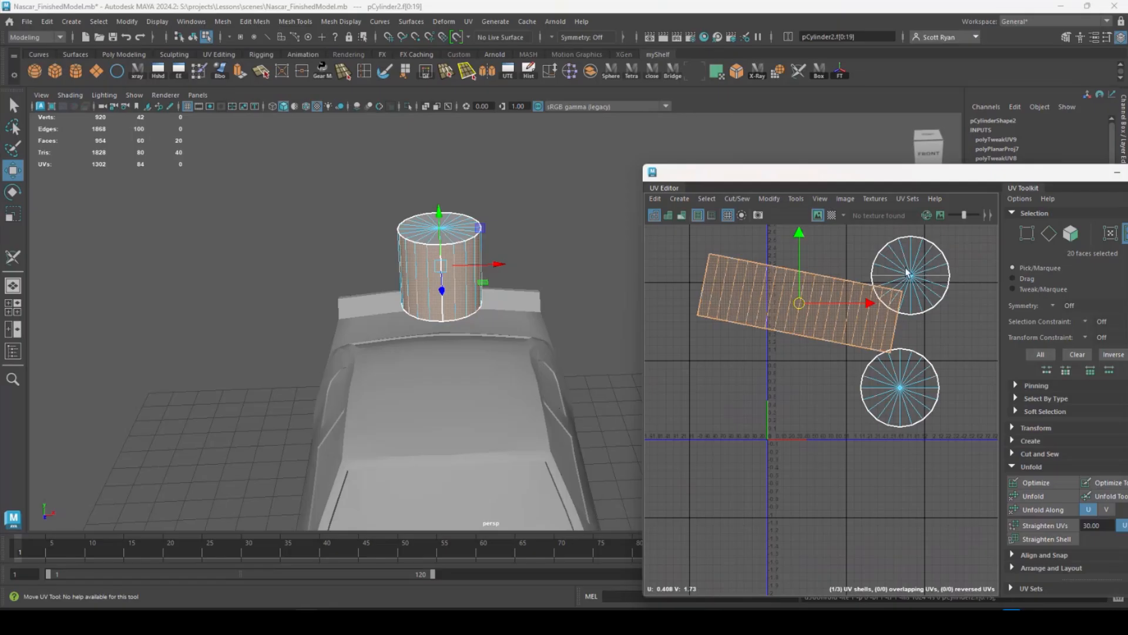
pyautogui.scroll(-3, 889, 333)
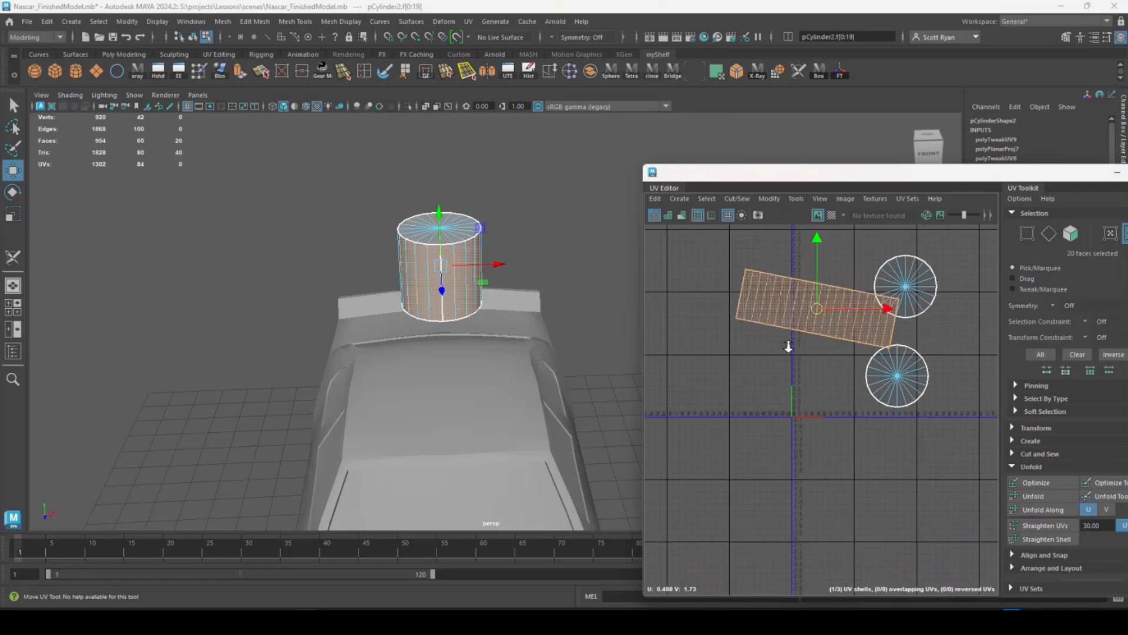
pyautogui.moveTo(830, 325); pyautogui.dragTo(882, 492)
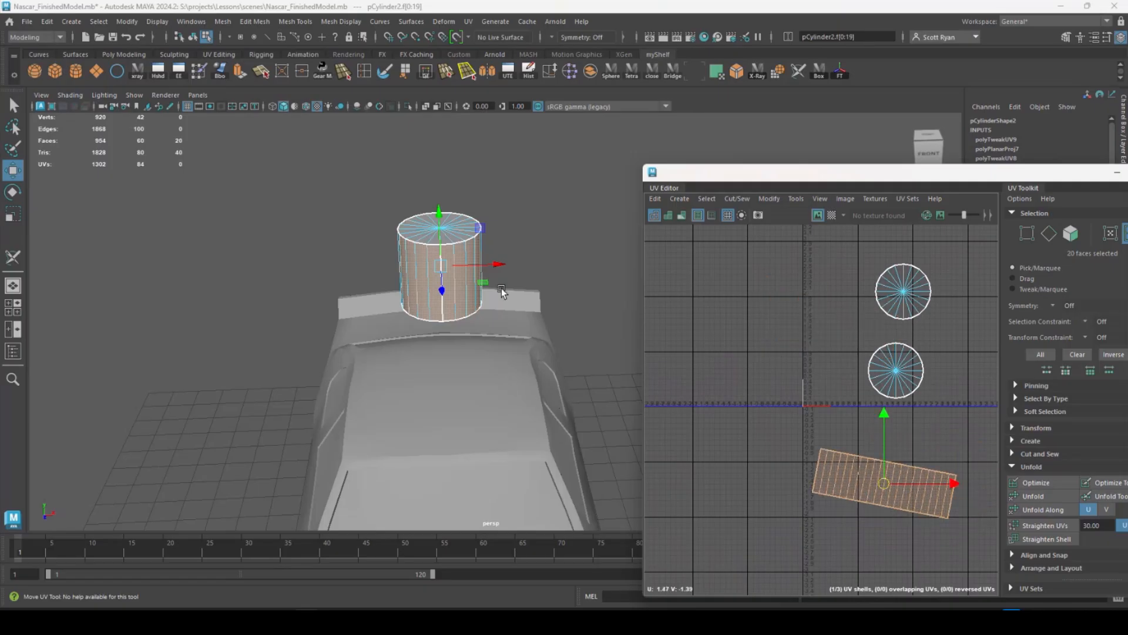
# Step: Return the cylinder to object selection and delete it
pyautogui.moveTo(470, 242); pyautogui.dragTo(520, 209, button='right')
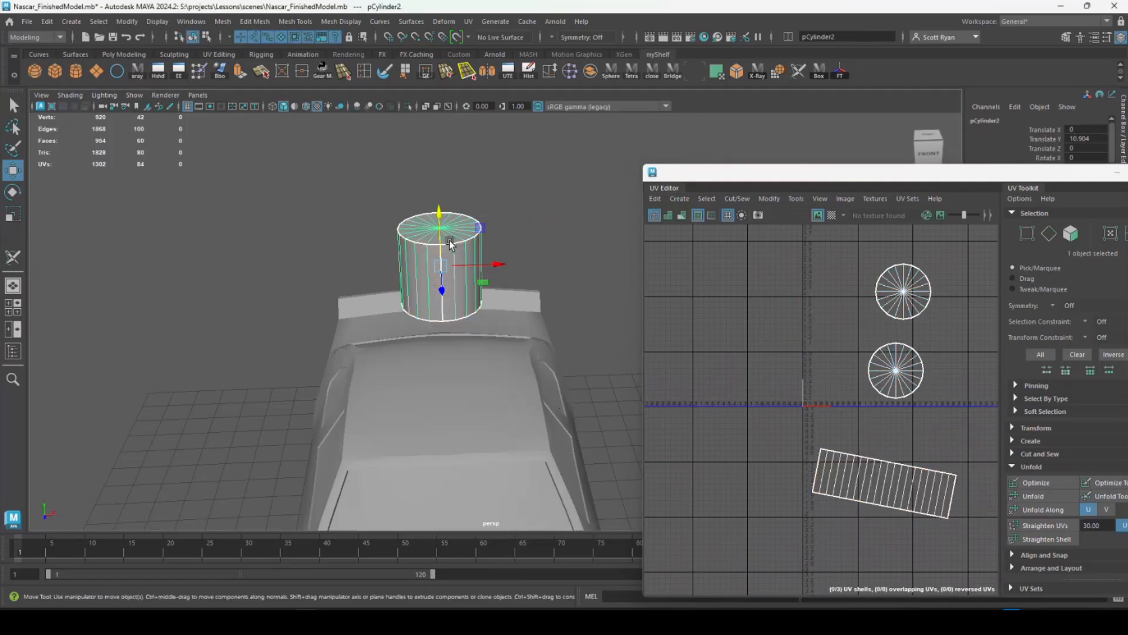
pyautogui.press('Delete')
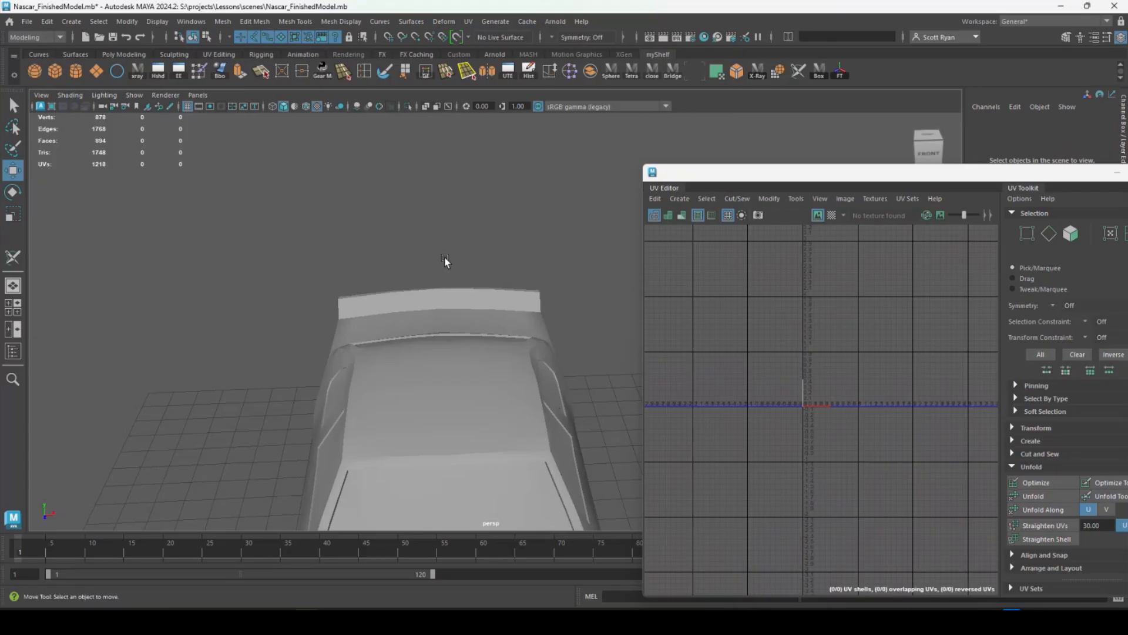
# Step: Select the car body so its UV shells are displayed for closer viewing in the UV layout
pyautogui.keyDown('alt'); pyautogui.moveTo(509, 383); pyautogui.dragTo(431, 352); pyautogui.keyUp('alt')
pyautogui.keyDown('alt'); pyautogui.moveTo(476, 428); pyautogui.dragTo(147, 289, button='right'); pyautogui.keyUp('alt')
pyautogui.keyDown('alt'); pyautogui.moveTo(383, 356); pyautogui.dragTo(361, 336); pyautogui.keyUp('alt')
pyautogui.keyDown('alt'); pyautogui.moveTo(360, 336); pyautogui.dragTo(393, 365, button='right'); pyautogui.keyUp('alt')
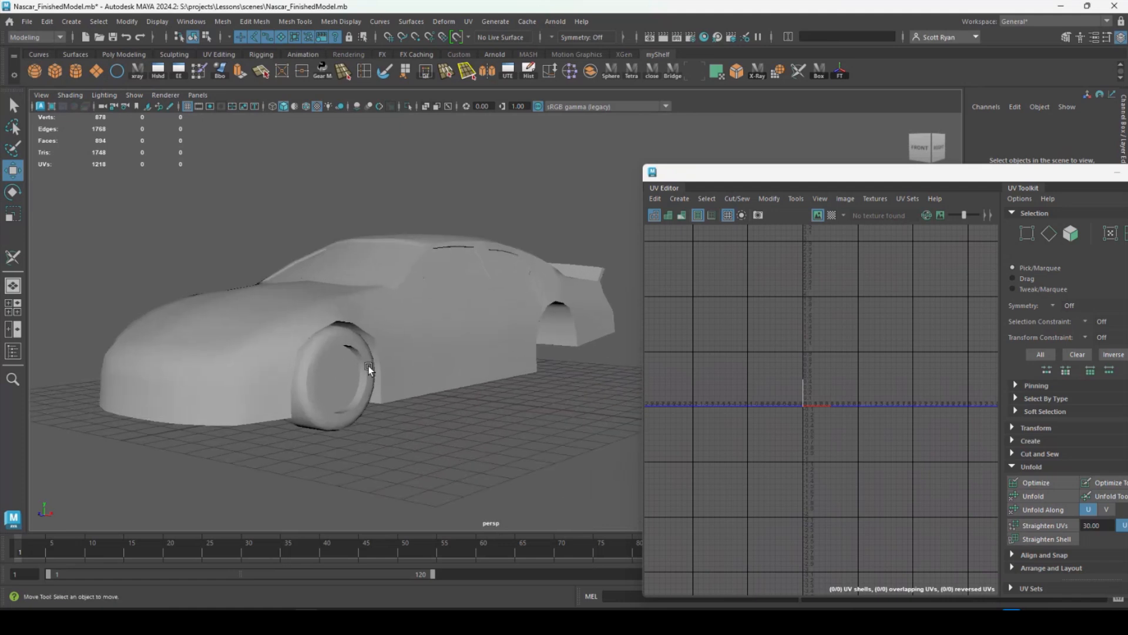
pyautogui.click(400, 280)
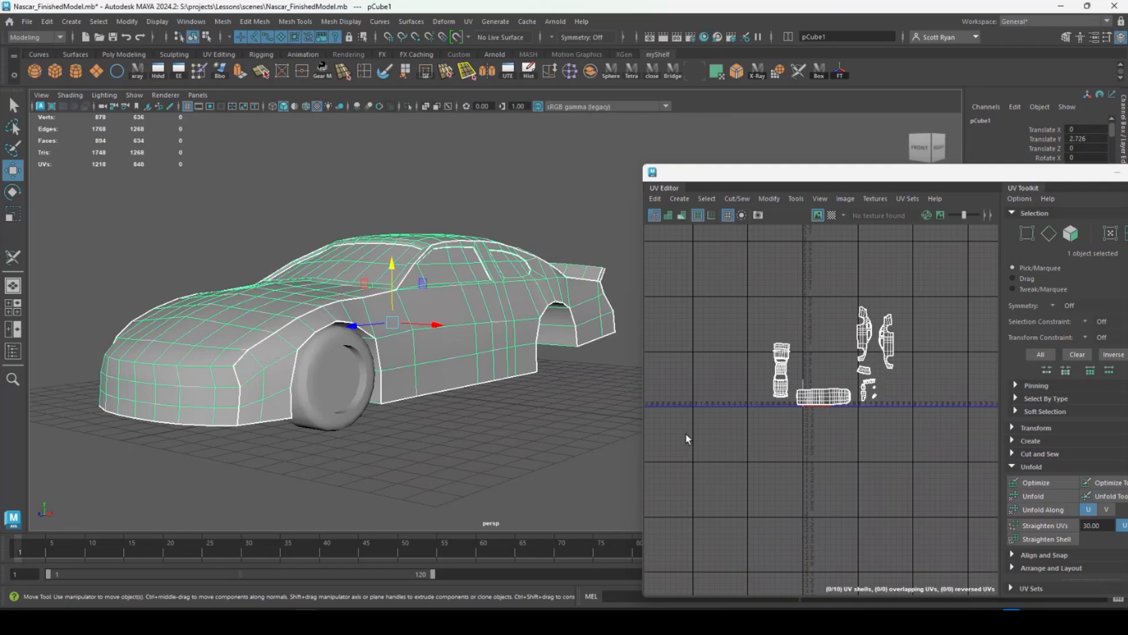
pyautogui.keyDown('alt'); pyautogui.moveTo(821, 391); pyautogui.dragTo(876, 428, button='right'); pyautogui.keyUp('alt')
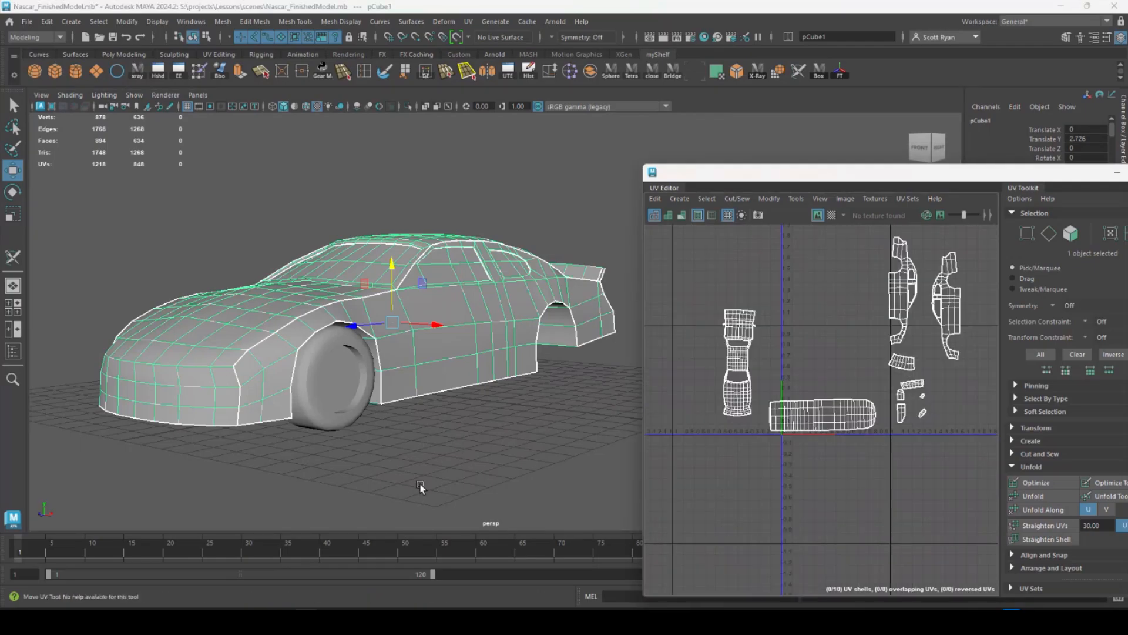